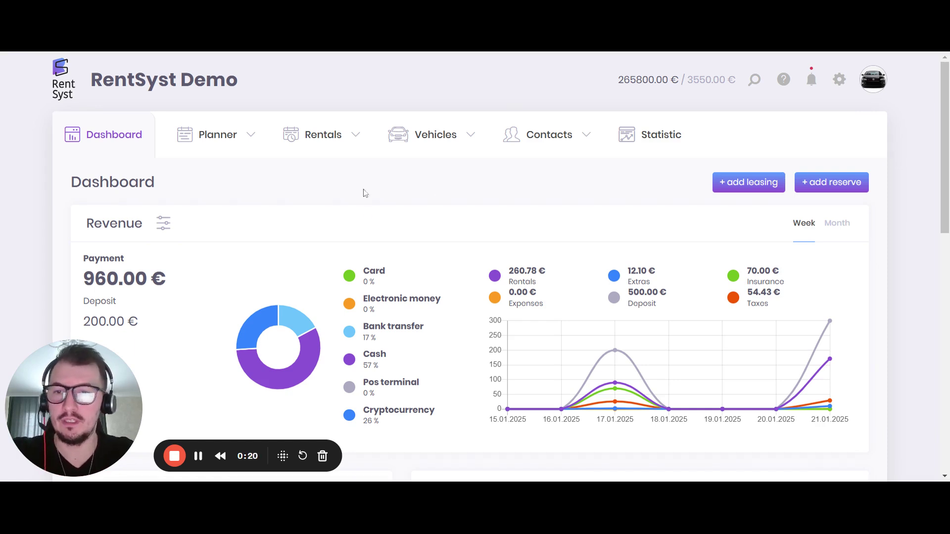
- Go to Settings > Integrations & Agents to view the seven agents, including iFrame WebPage and REF1
{"action": "left_click", "coordinate": [839, 81]}
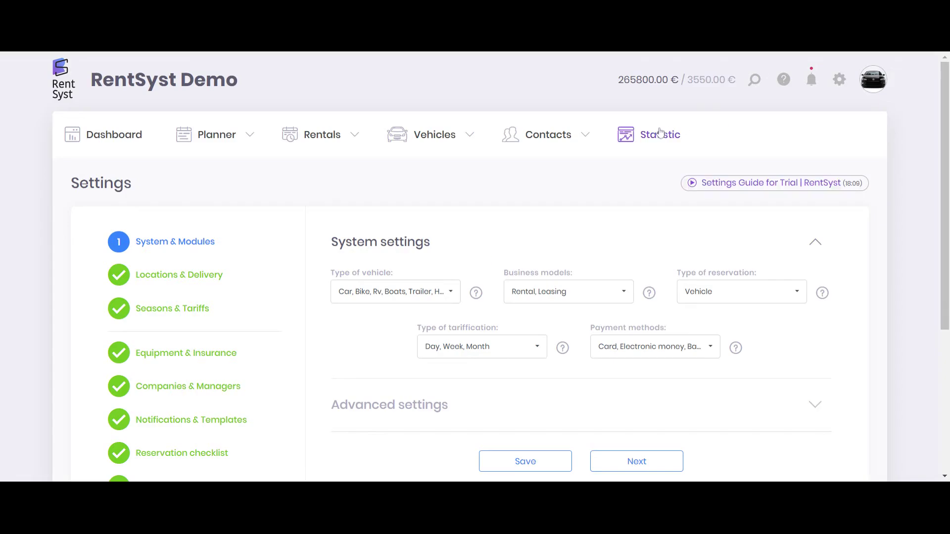
{"action": "scroll", "coordinate": [668, 161], "scroll_direction": "down", "scroll_amount": 5}
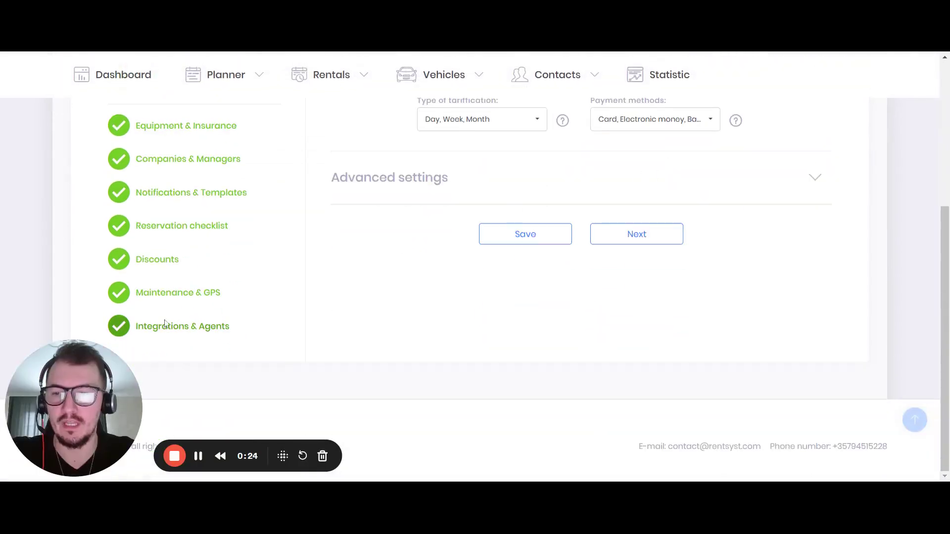
{"action": "left_click", "coordinate": [174, 330]}
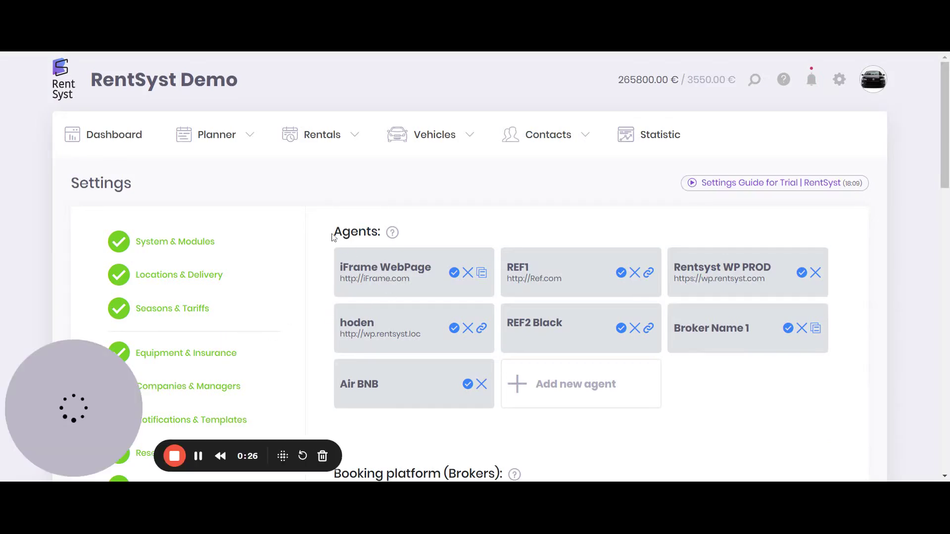
{"action": "left_click_drag", "start_coordinate": [331, 236], "coordinate": [400, 233]}
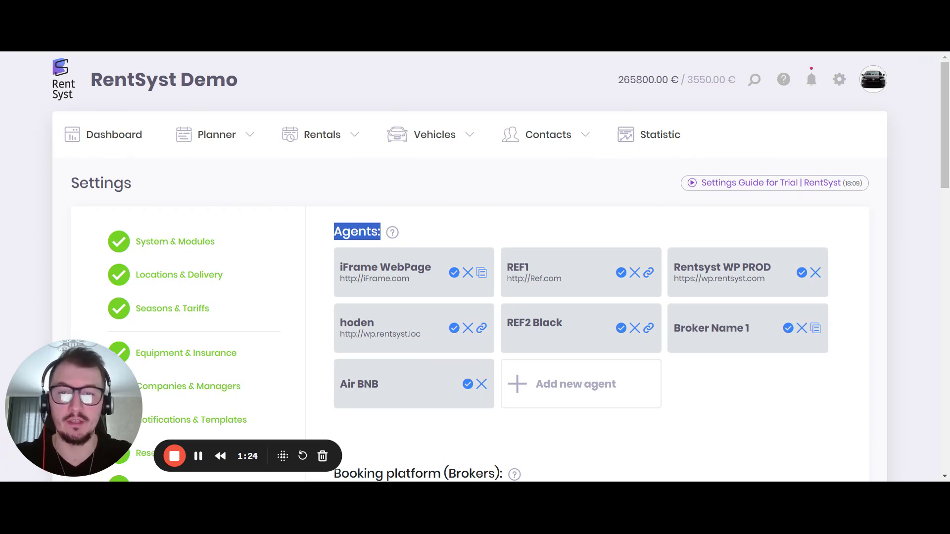
{"action": "left_click", "coordinate": [328, 141]}
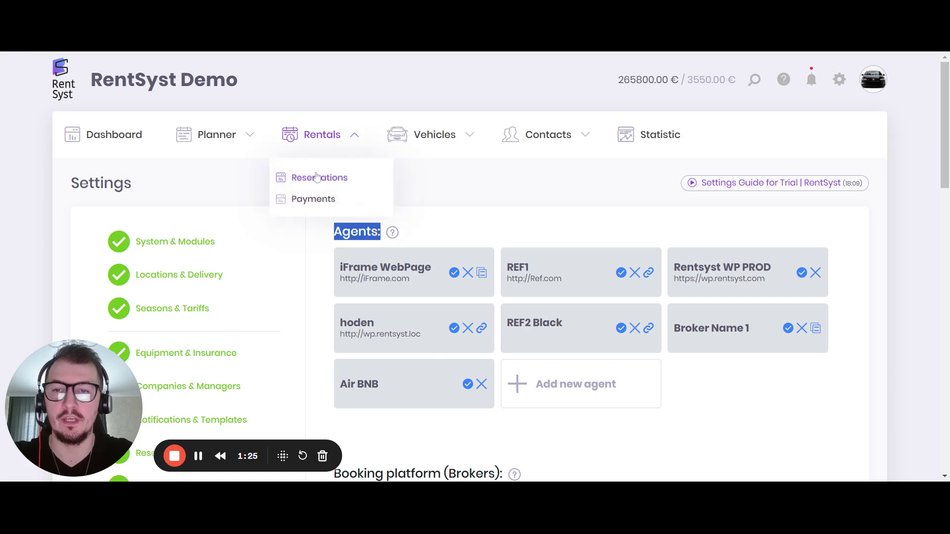
{"action": "left_click", "coordinate": [511, 187]}
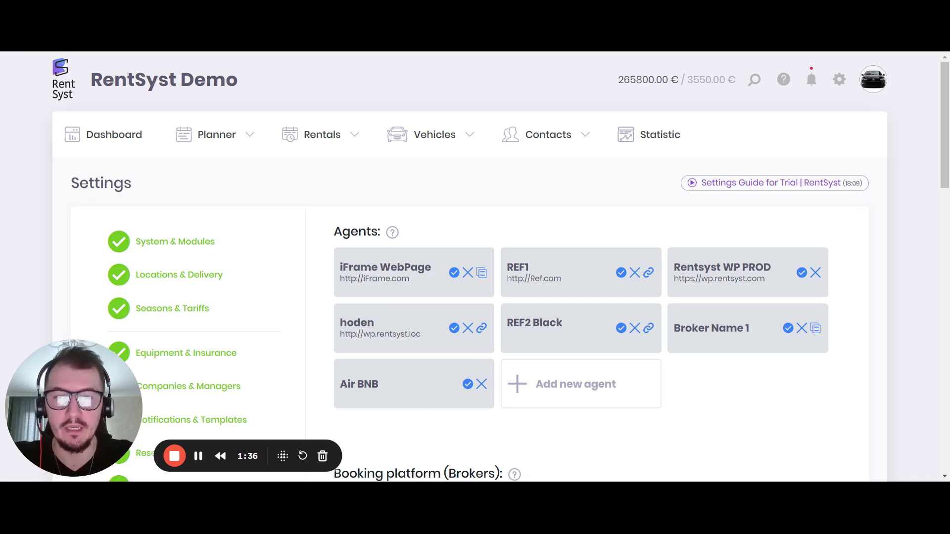
{"action": "left_click_drag", "start_coordinate": [335, 232], "coordinate": [383, 233]}
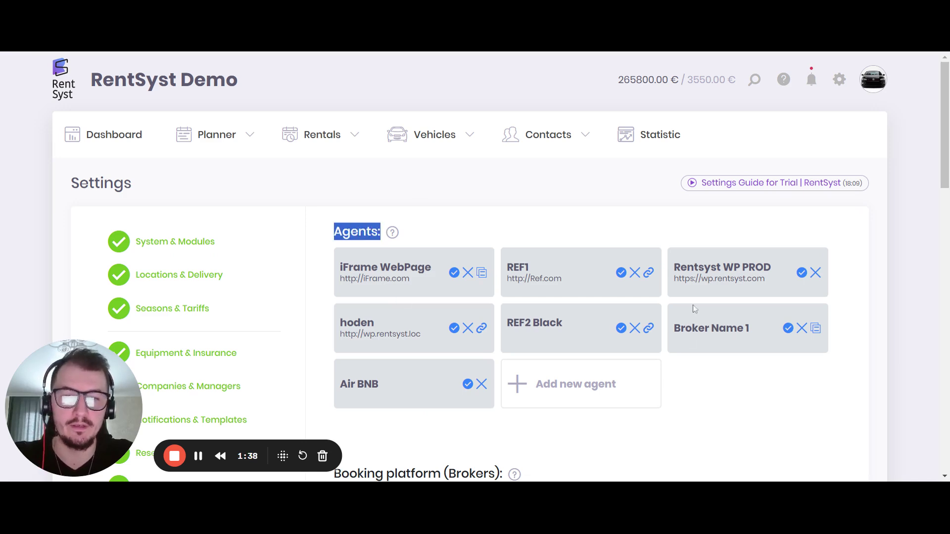
{"action": "left_click", "coordinate": [410, 242]}
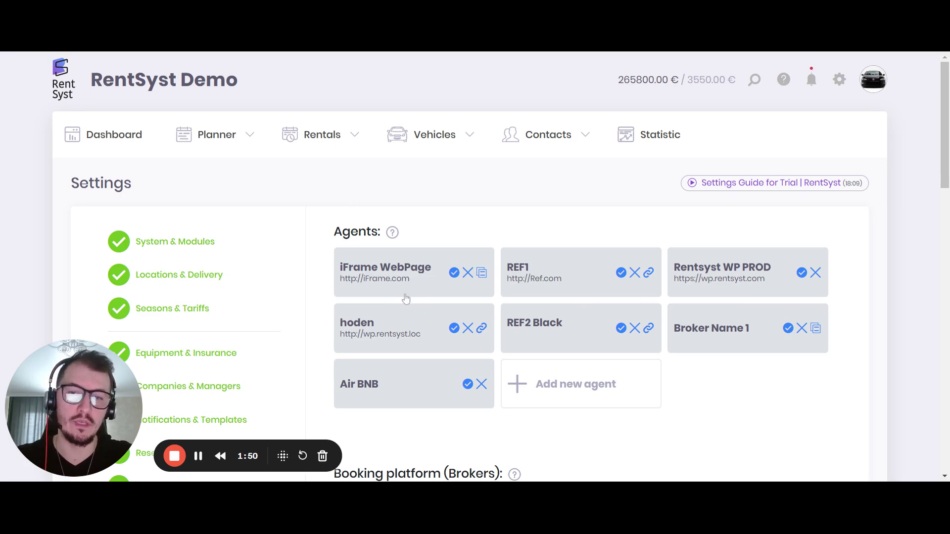
- Open the iFrame WebPage agent and look over its settings form
{"action": "left_click", "coordinate": [416, 278]}
{"action": "scroll", "coordinate": [405, 252], "scroll_direction": "down", "scroll_amount": 2}
{"action": "scroll", "coordinate": [399, 235], "scroll_direction": "up", "scroll_amount": 2}
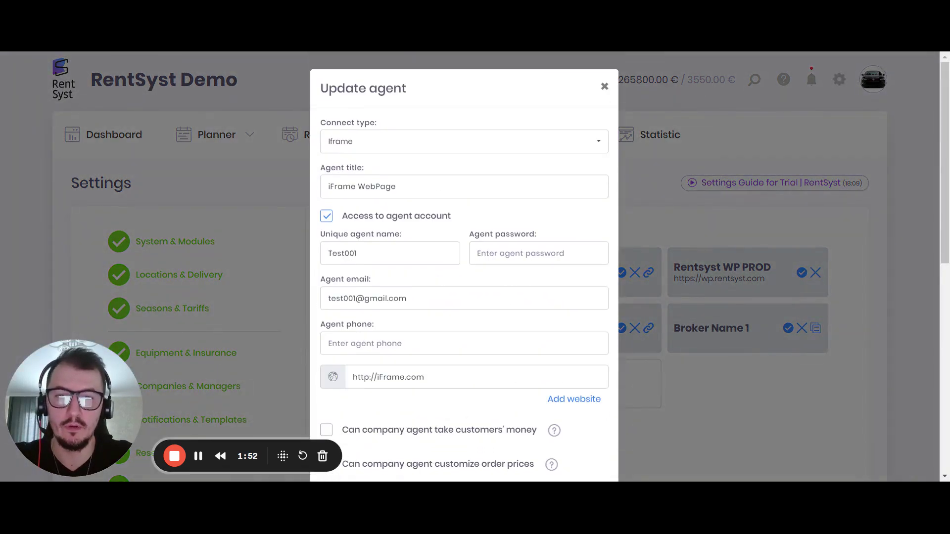
{"action": "scroll", "coordinate": [450, 238], "scroll_direction": "down", "scroll_amount": 9}
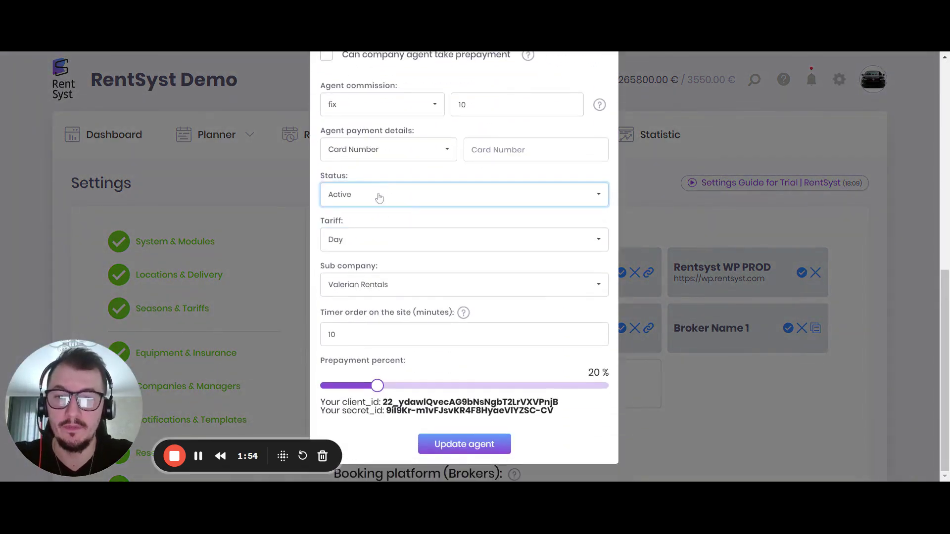
{"action": "scroll", "coordinate": [379, 196], "scroll_direction": "up", "scroll_amount": 5}
{"action": "scroll", "coordinate": [418, 132], "scroll_direction": "up", "scroll_amount": 4}
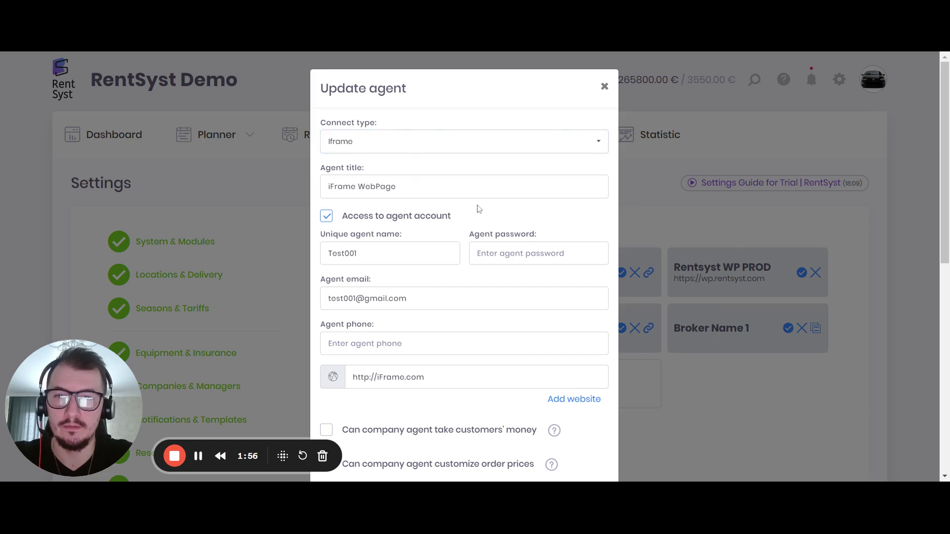
{"action": "scroll", "coordinate": [501, 234], "scroll_direction": "down", "scroll_amount": 4}
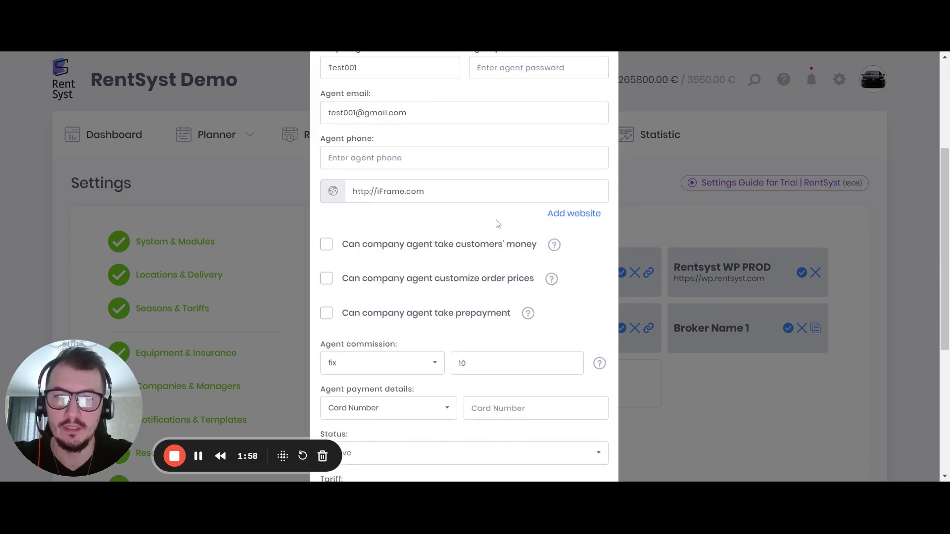
{"action": "scroll", "coordinate": [499, 222], "scroll_direction": "down", "scroll_amount": 2}
{"action": "left_click_drag", "start_coordinate": [312, 287], "coordinate": [419, 283]}
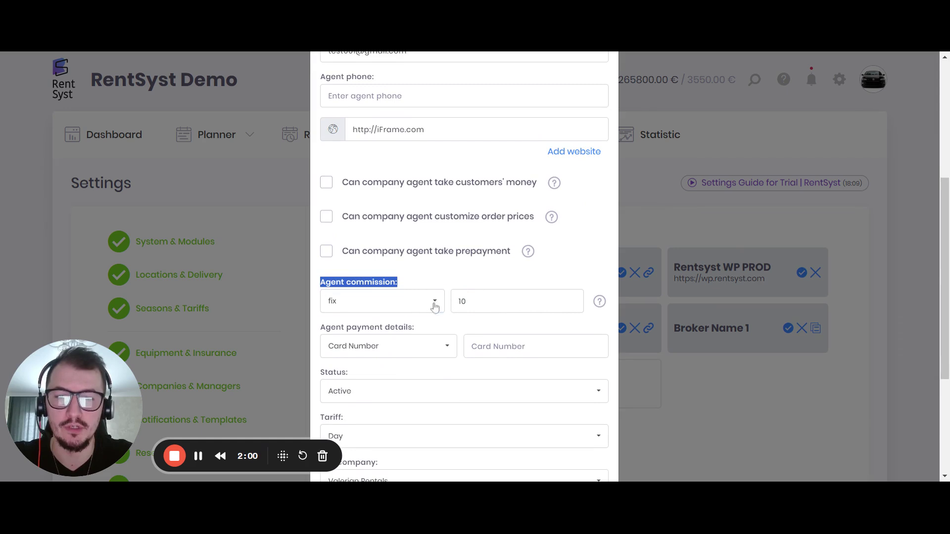
- Make iFrame WebPage's commission a percent rate, note its 20% prepayment, and update the agent
{"action": "left_click", "coordinate": [435, 302]}
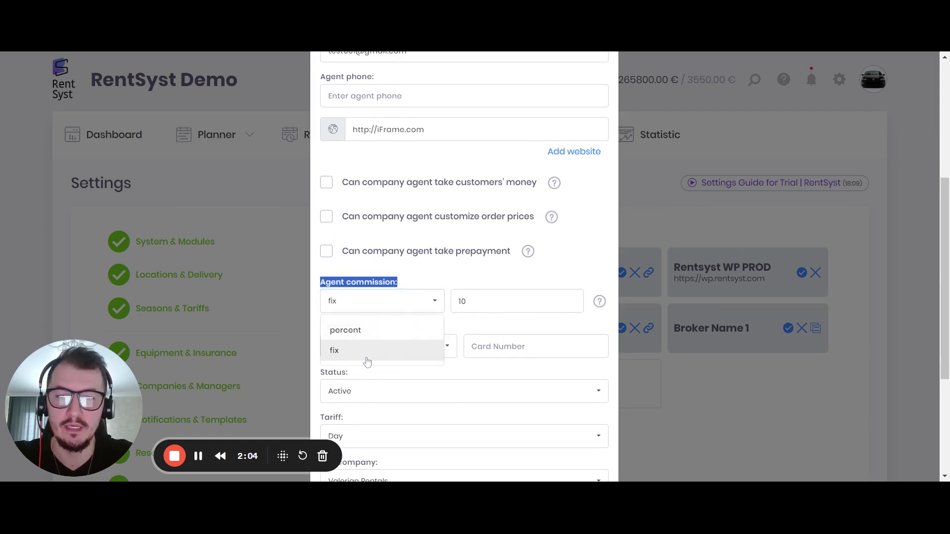
{"action": "left_click", "coordinate": [342, 331]}
{"action": "left_click", "coordinate": [346, 303]}
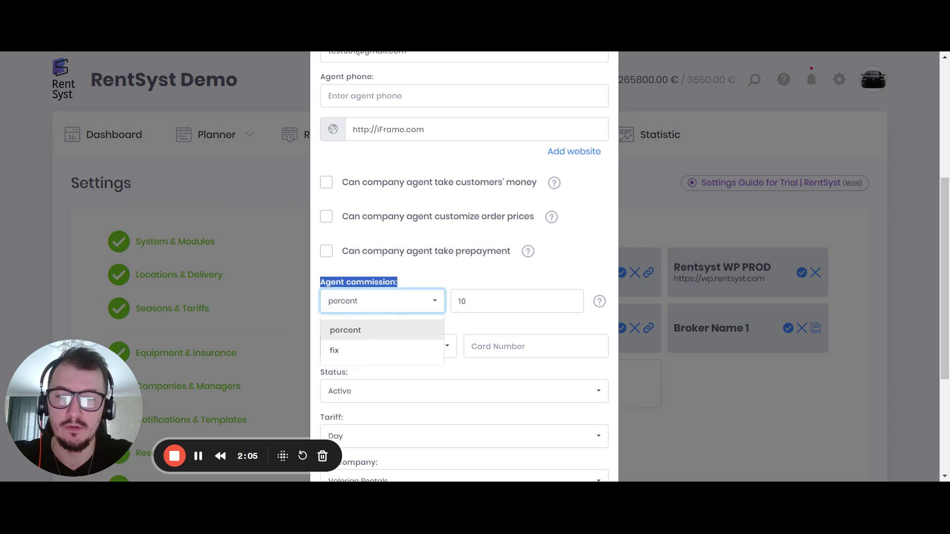
{"action": "left_click", "coordinate": [382, 331]}
{"action": "key", "text": "Tab"}
{"action": "scroll", "coordinate": [534, 274], "scroll_direction": "down", "scroll_amount": 4}
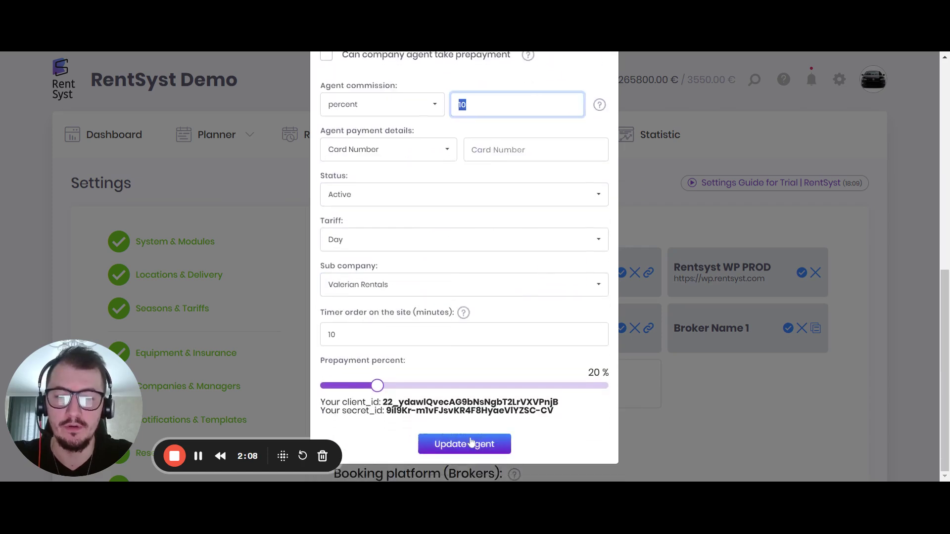
{"action": "left_click_drag", "start_coordinate": [322, 367], "coordinate": [407, 369]}
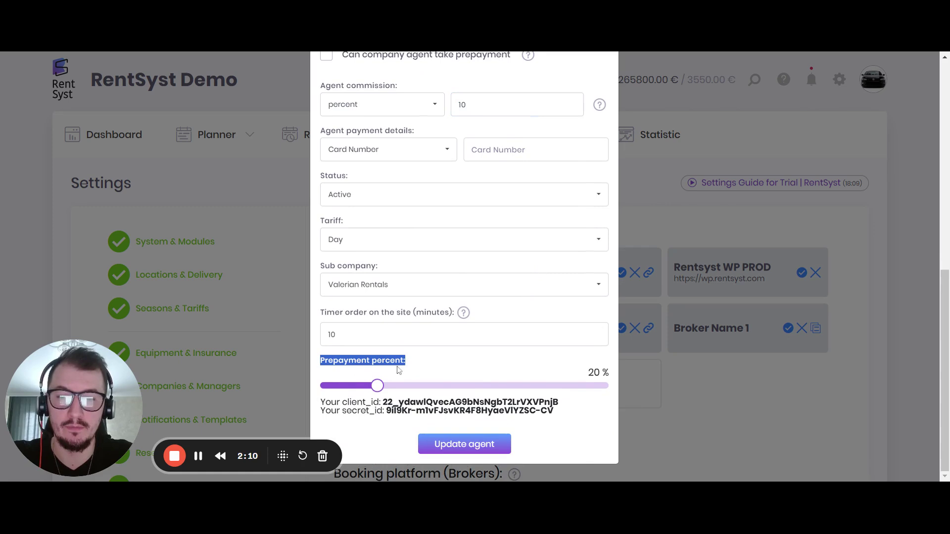
{"action": "left_click_drag", "start_coordinate": [585, 374], "coordinate": [613, 376]}
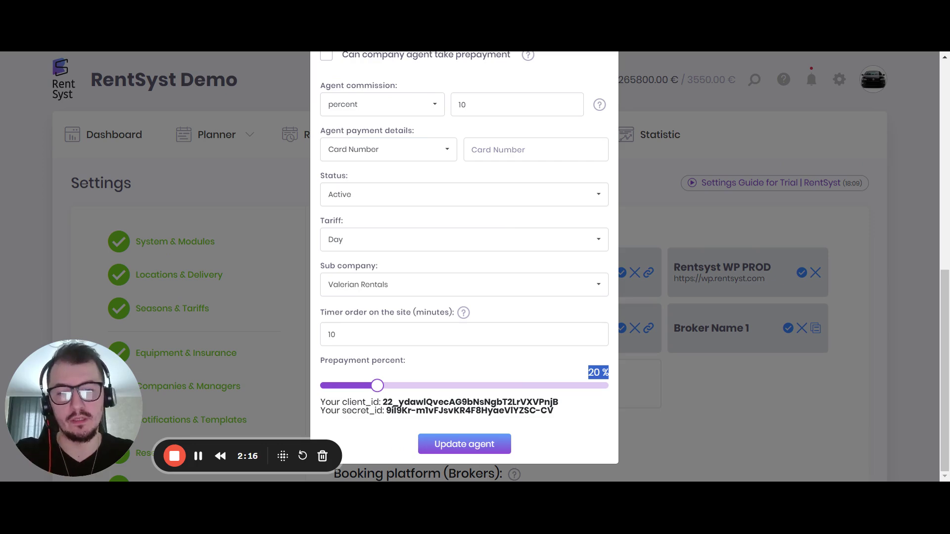
{"action": "left_click", "coordinate": [464, 444]}
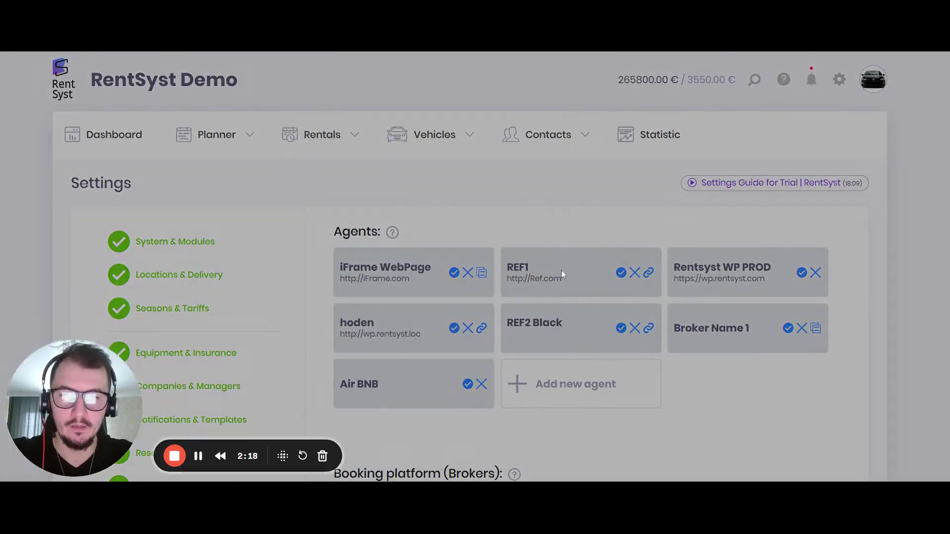
- Check REF1's commission amount of 10 and close it without changes
{"action": "left_click", "coordinate": [561, 275]}
{"action": "scroll", "coordinate": [522, 255], "scroll_direction": "down", "scroll_amount": 5}
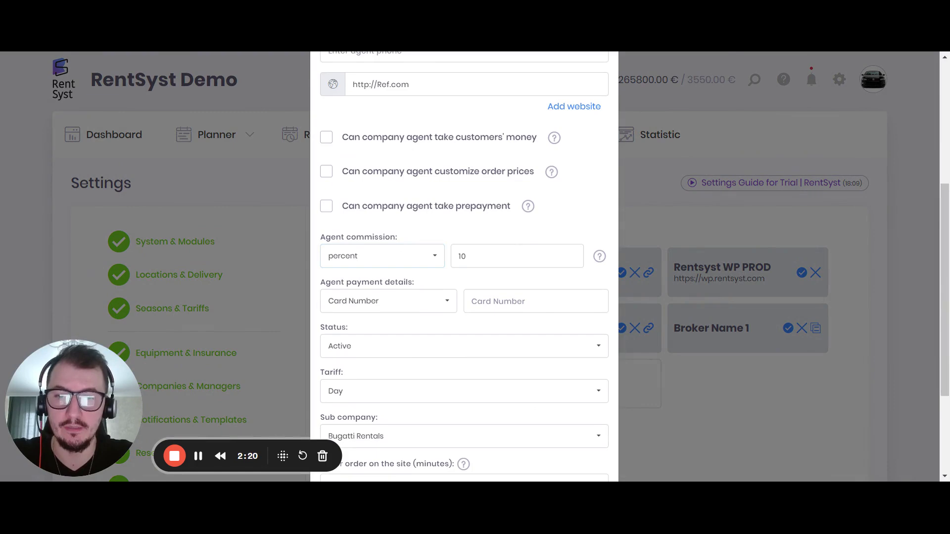
{"action": "double_click", "coordinate": [461, 256]}
{"action": "left_click", "coordinate": [696, 228]}
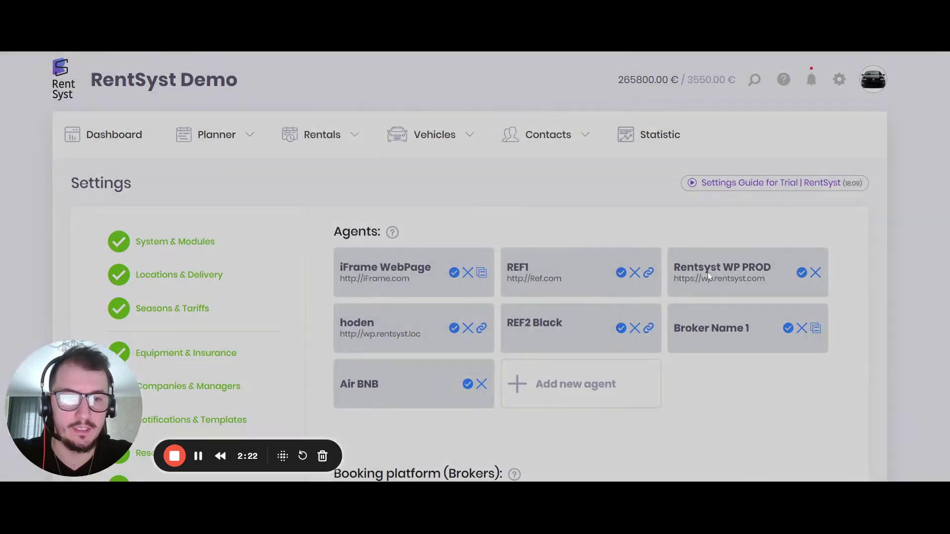
- Change Rentsyst WP PROD's commission from 0 to 15 and update the agent
{"action": "left_click", "coordinate": [707, 275]}
{"action": "scroll", "coordinate": [485, 265], "scroll_direction": "down", "scroll_amount": 5}
{"action": "double_click", "coordinate": [461, 256]}
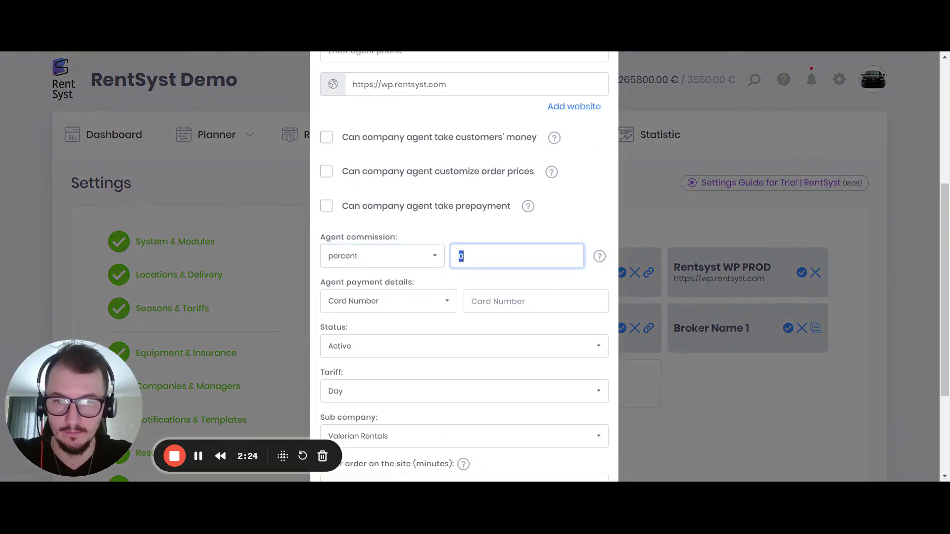
{"action": "type", "text": "15"}
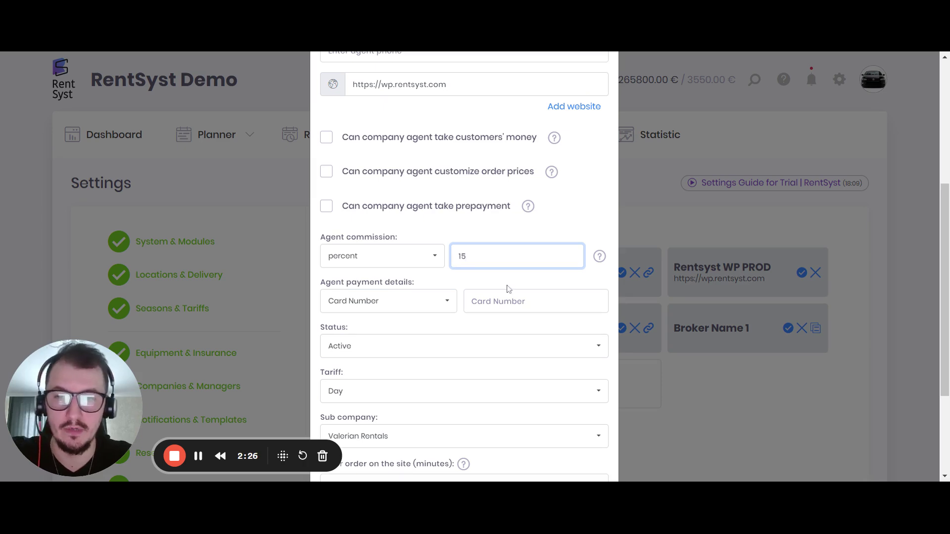
{"action": "scroll", "coordinate": [497, 379], "scroll_direction": "down", "scroll_amount": 3}
{"action": "left_click", "coordinate": [493, 445]}
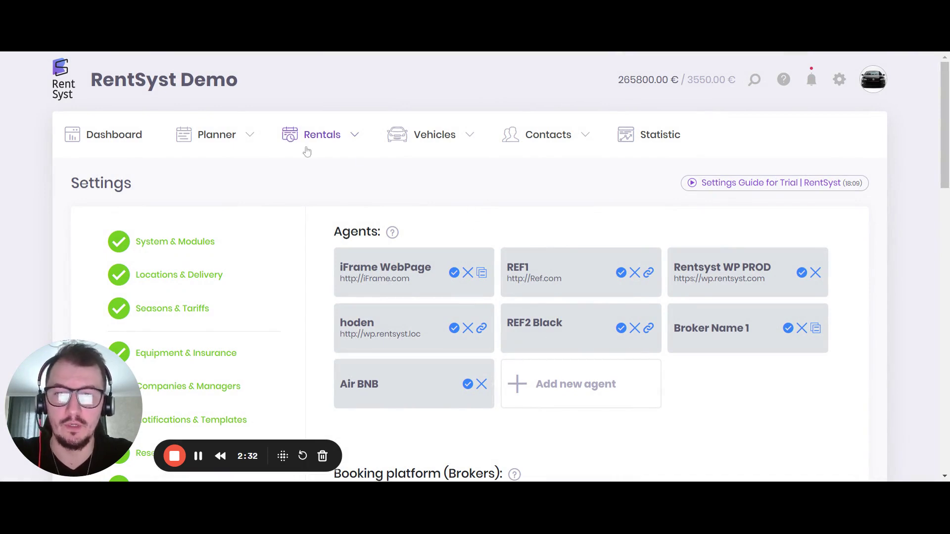
- Open Rentals > Reservations and show the reservation filters
{"action": "double_click", "coordinate": [341, 232]}
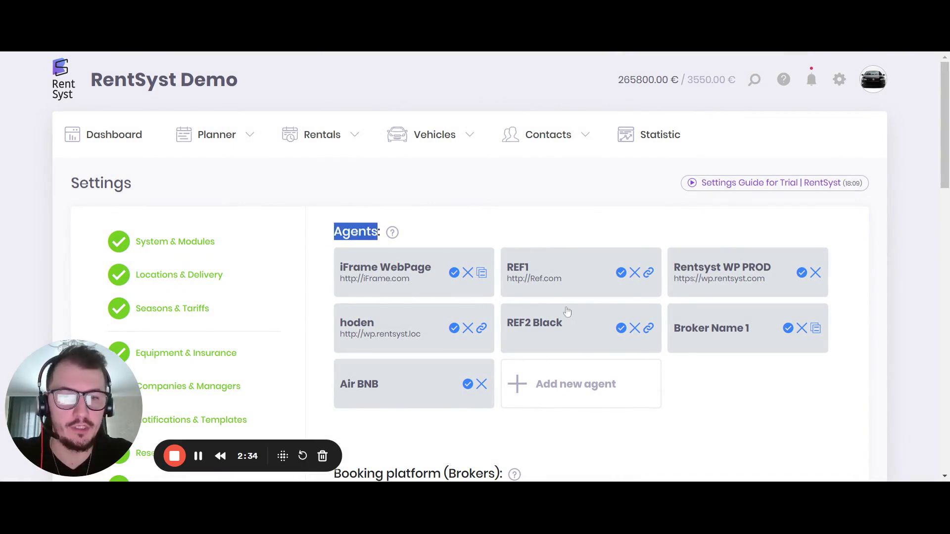
{"action": "mouse_move", "coordinate": [335, 142]}
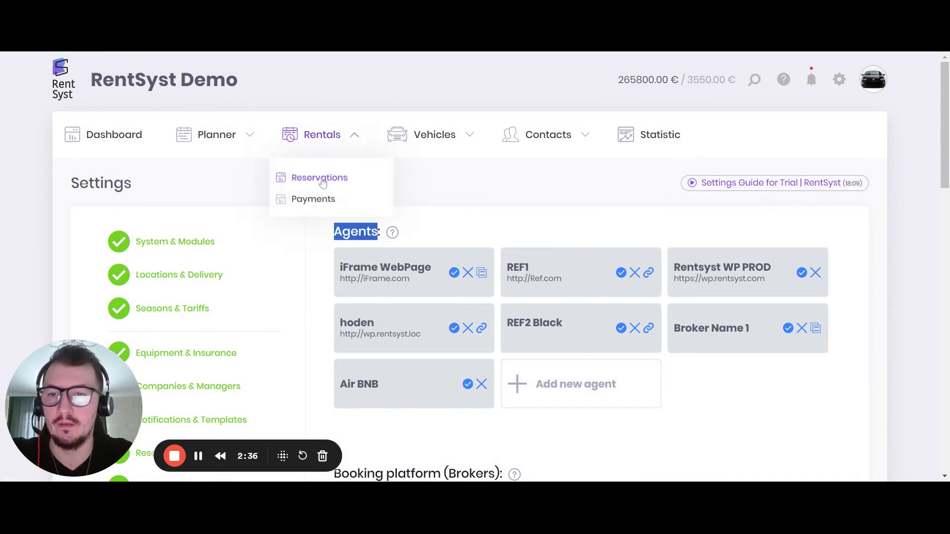
{"action": "left_click", "coordinate": [350, 181]}
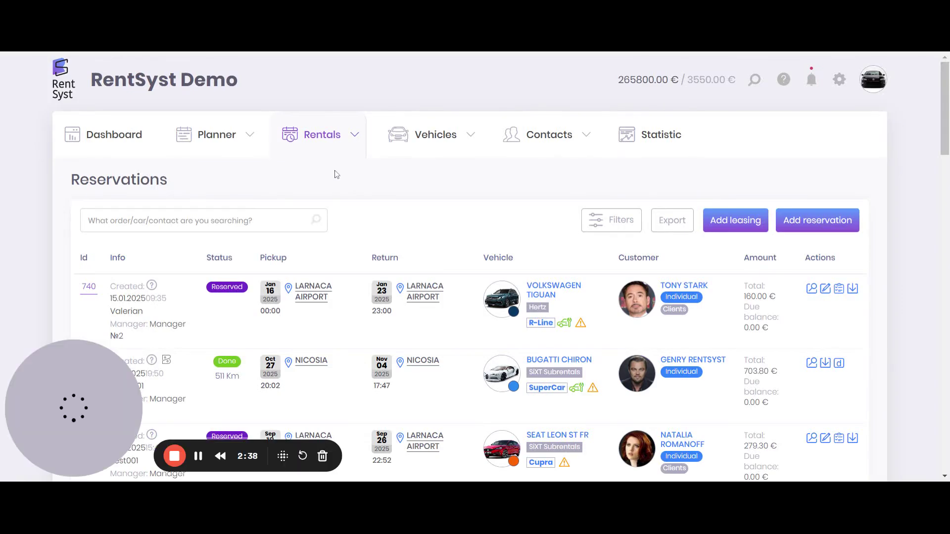
{"action": "left_click_drag", "start_coordinate": [69, 180], "coordinate": [327, 197]}
{"action": "left_click", "coordinate": [569, 214]}
{"action": "left_click", "coordinate": [624, 227]}
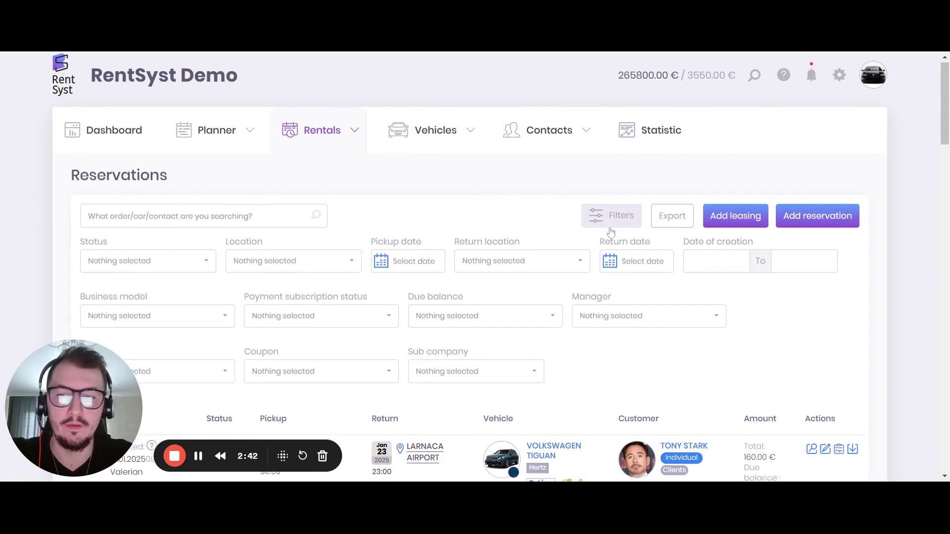
{"action": "scroll", "coordinate": [608, 172], "scroll_direction": "down", "scroll_amount": 3}
{"action": "left_click_drag", "start_coordinate": [79, 240], "coordinate": [129, 240]}
- Filter reservations by agent iFrame WebPage, then switch the filter to REF1
{"action": "left_click", "coordinate": [191, 266]}
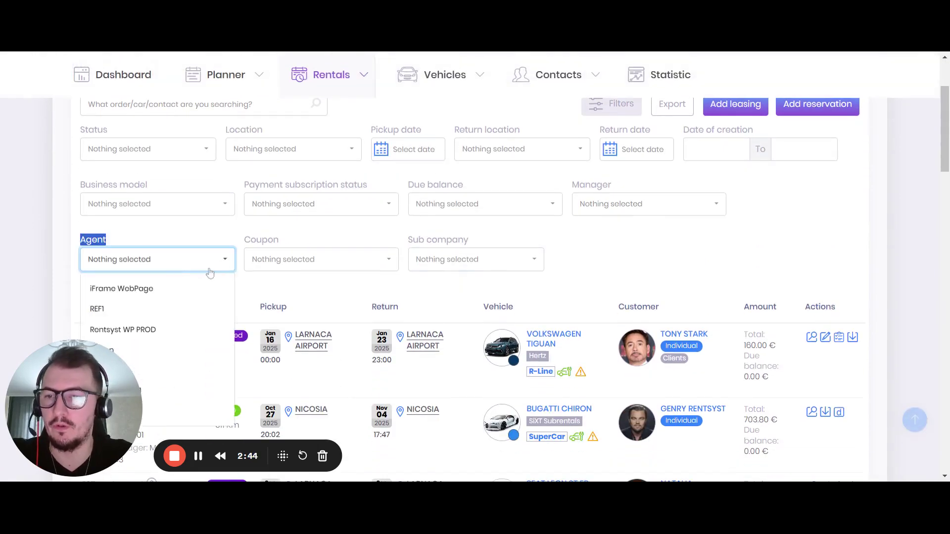
{"action": "scroll", "coordinate": [188, 244], "scroll_direction": "down", "scroll_amount": 3}
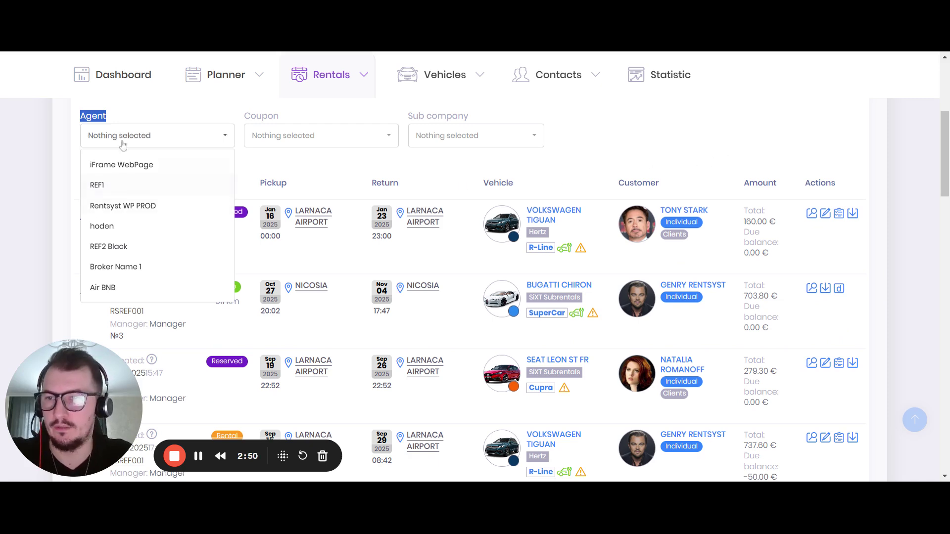
{"action": "scroll", "coordinate": [119, 228], "scroll_direction": "up", "scroll_amount": 1}
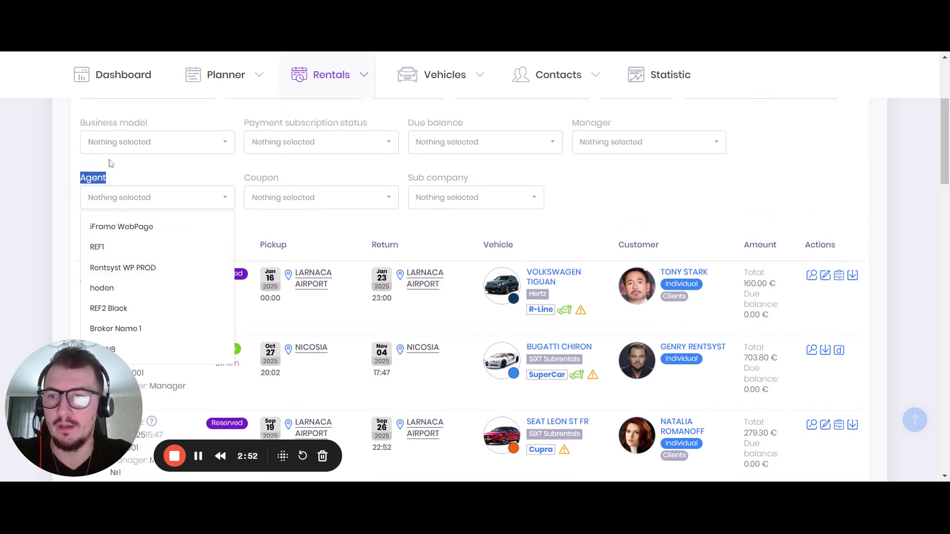
{"action": "left_click", "coordinate": [131, 226]}
{"action": "scroll", "coordinate": [594, 273], "scroll_direction": "down", "scroll_amount": 8}
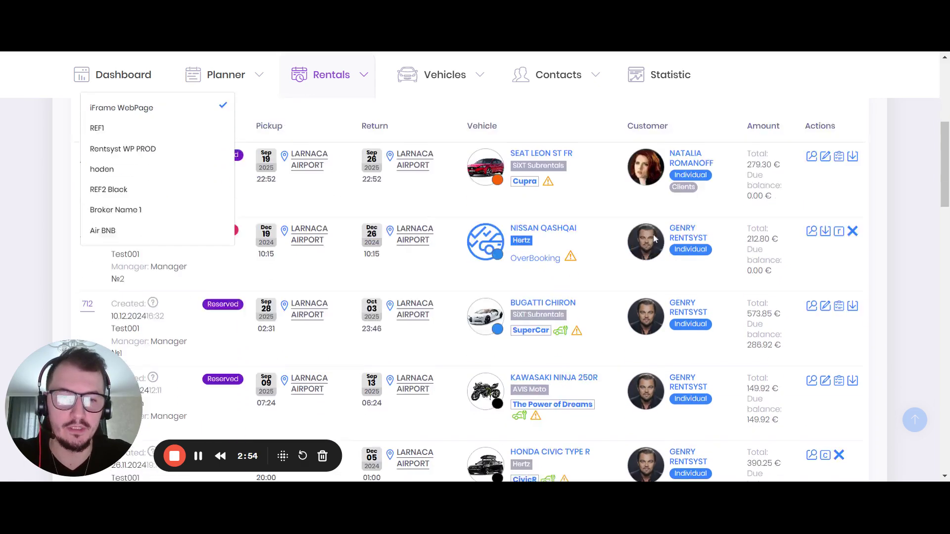
{"action": "scroll", "coordinate": [664, 296], "scroll_direction": "up", "scroll_amount": 4}
{"action": "scroll", "coordinate": [664, 296], "scroll_direction": "up", "scroll_amount": 4}
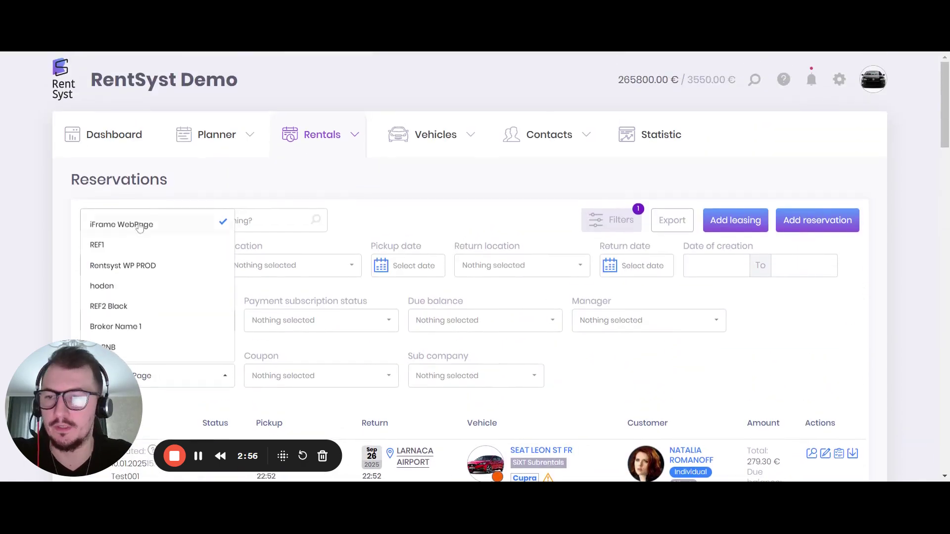
{"action": "key", "text": "Down"}
{"action": "scroll", "coordinate": [594, 272], "scroll_direction": "down", "scroll_amount": 6}
{"action": "scroll", "coordinate": [658, 271], "scroll_direction": "up", "scroll_amount": 6}
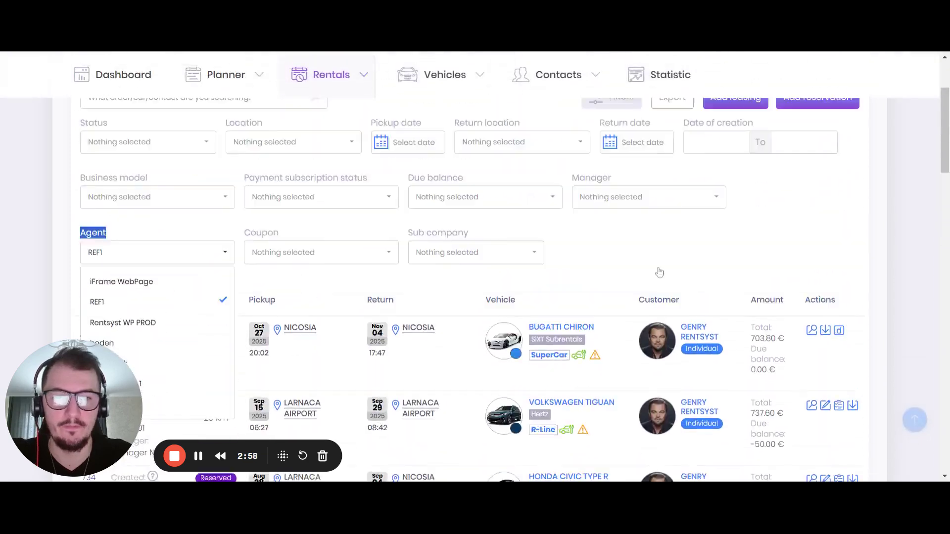
- Clear REF1, try the Rentsyst WP PROD agent filter, then clear it again
{"action": "left_click", "coordinate": [148, 245]}
{"action": "left_click", "coordinate": [149, 266]}
{"action": "scroll", "coordinate": [225, 287], "scroll_direction": "down", "scroll_amount": 6}
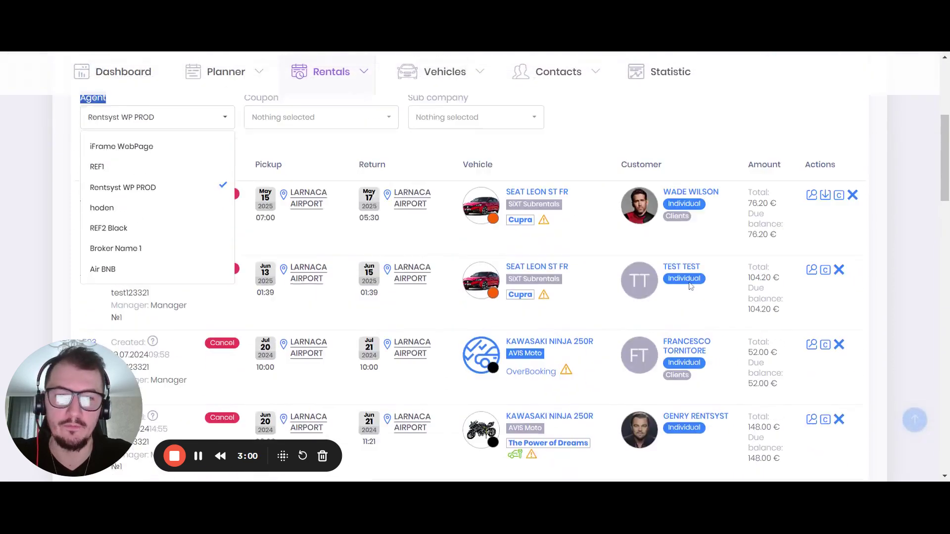
{"action": "scroll", "coordinate": [226, 287], "scroll_direction": "up", "scroll_amount": 6}
{"action": "left_click", "coordinate": [148, 264]}
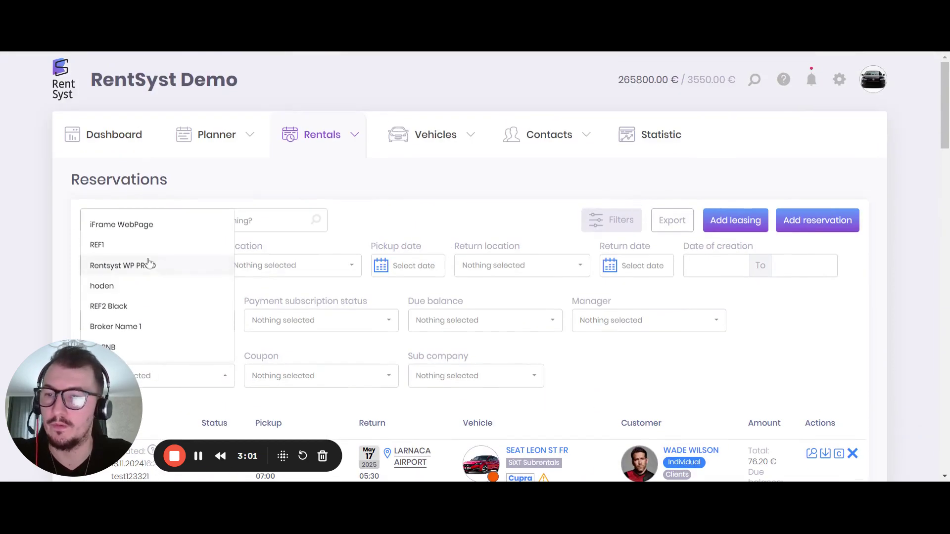
{"action": "left_click", "coordinate": [791, 358]}
{"action": "scroll", "coordinate": [795, 357], "scroll_direction": "down", "scroll_amount": 2}
- Edit reservation 740 and expand its Documents section to see the agent choices
{"action": "left_click", "coordinate": [826, 400]}
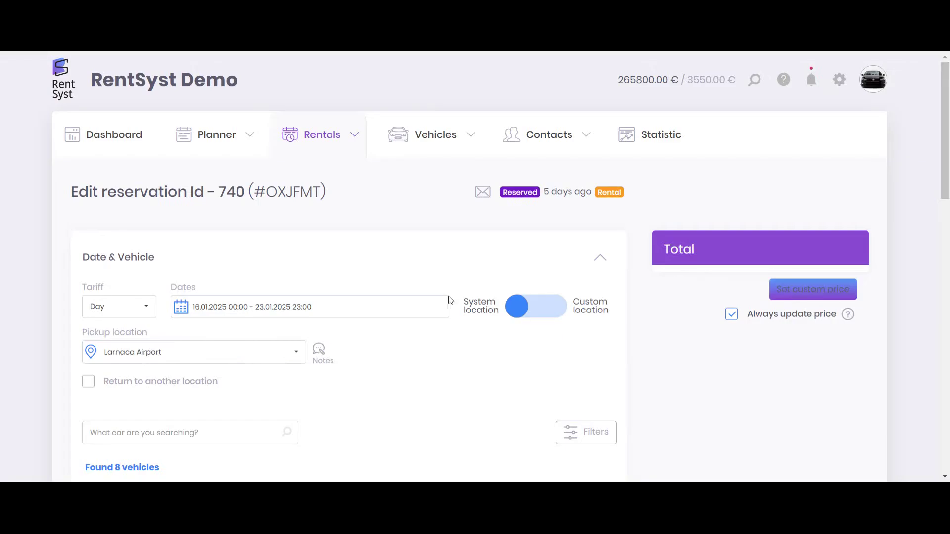
{"action": "scroll", "coordinate": [548, 266], "scroll_direction": "down", "scroll_amount": 5}
{"action": "left_click", "coordinate": [572, 288]}
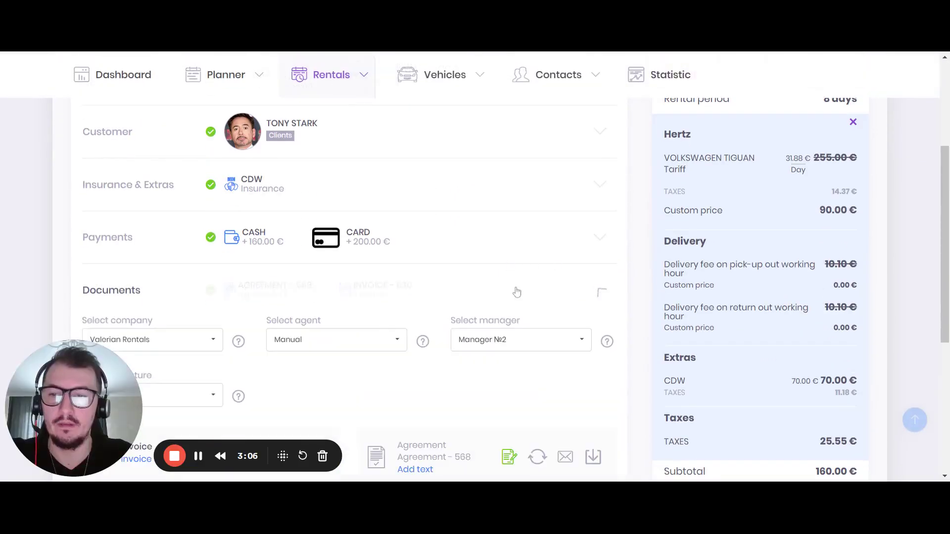
{"action": "scroll", "coordinate": [483, 290], "scroll_direction": "down", "scroll_amount": 3}
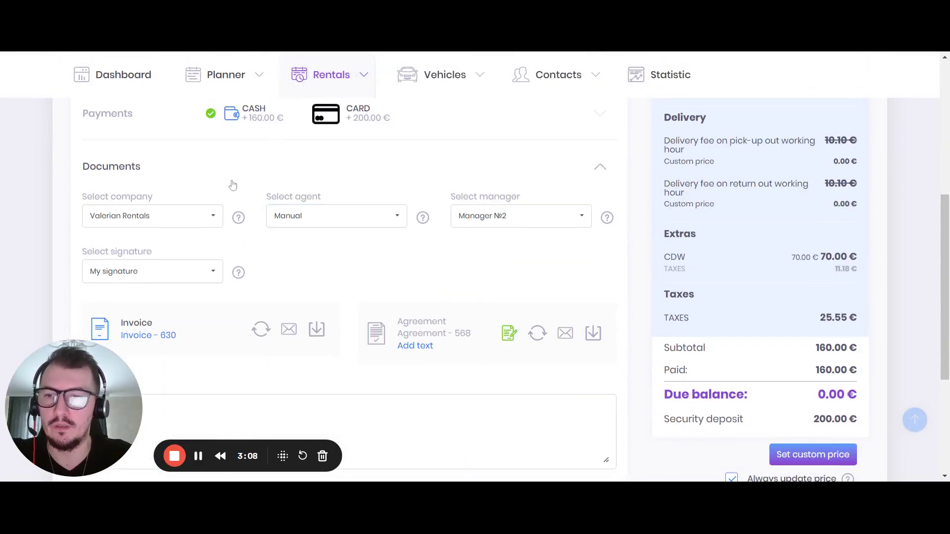
{"action": "left_click_drag", "start_coordinate": [267, 197], "coordinate": [330, 202]}
{"action": "left_click", "coordinate": [342, 216]}
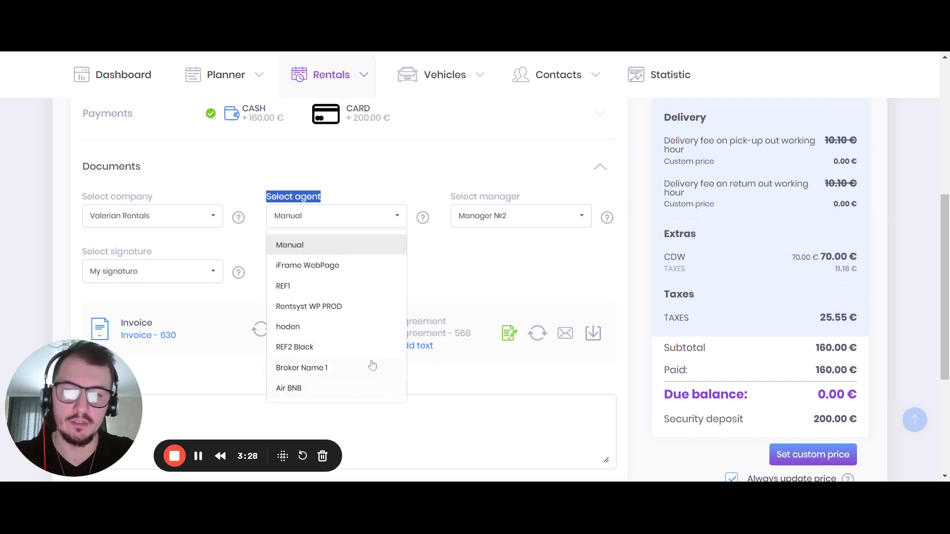
- Assign REF1 as reservation 740's agent, save, and start a new agent in Integrations & Agents
{"action": "left_click", "coordinate": [302, 286]}
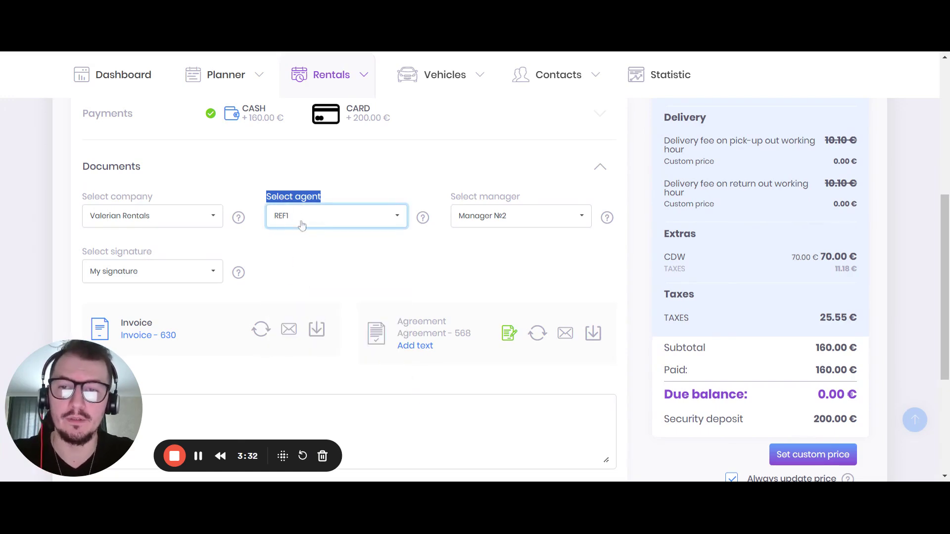
{"action": "scroll", "coordinate": [318, 223], "scroll_direction": "down", "scroll_amount": 4}
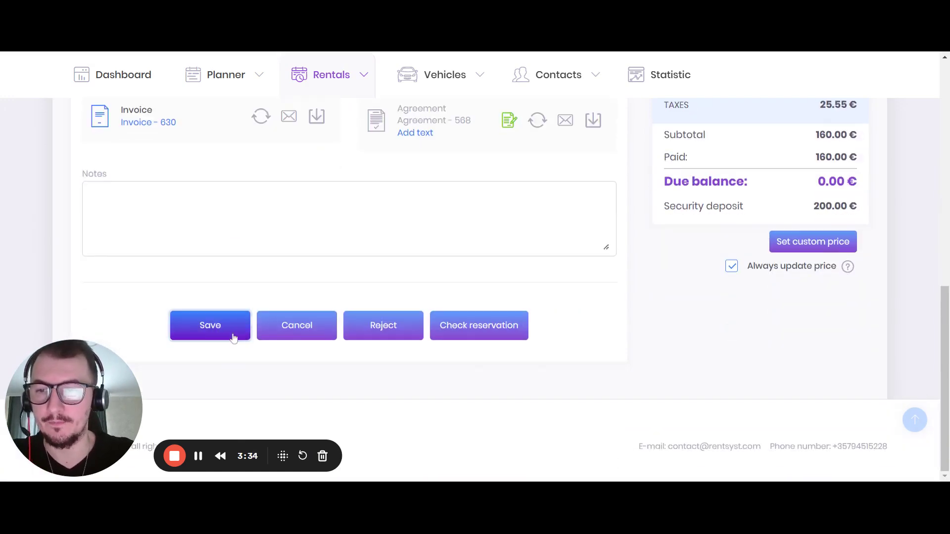
{"action": "left_click", "coordinate": [210, 325]}
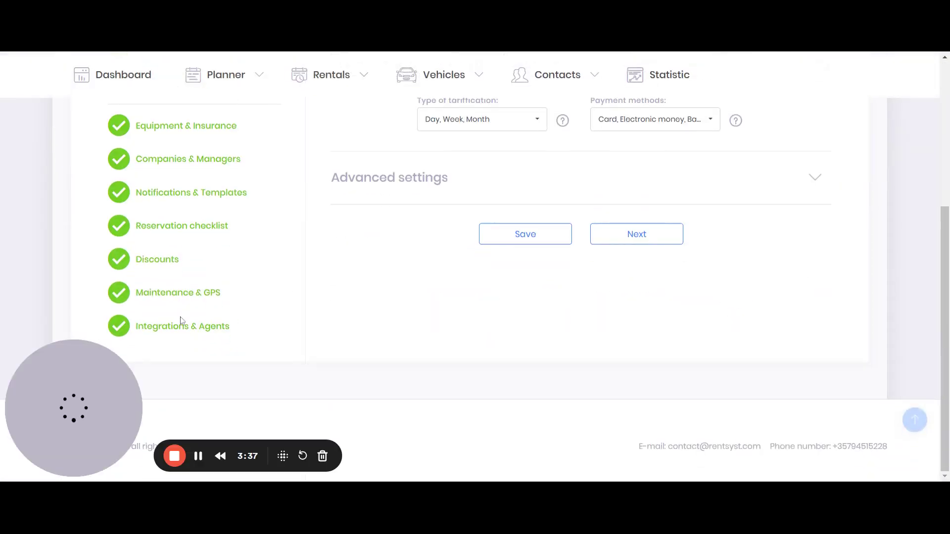
{"action": "left_click", "coordinate": [180, 318]}
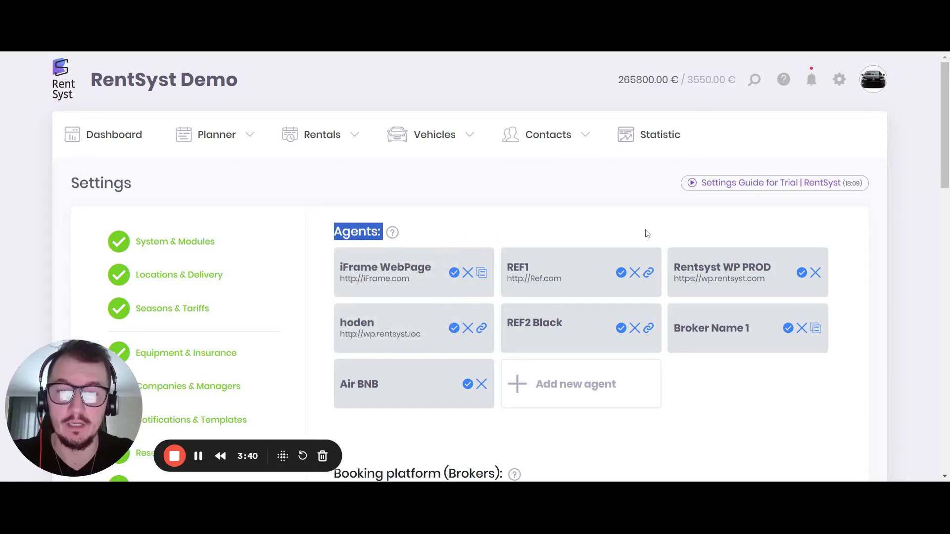
{"action": "left_click", "coordinate": [570, 386]}
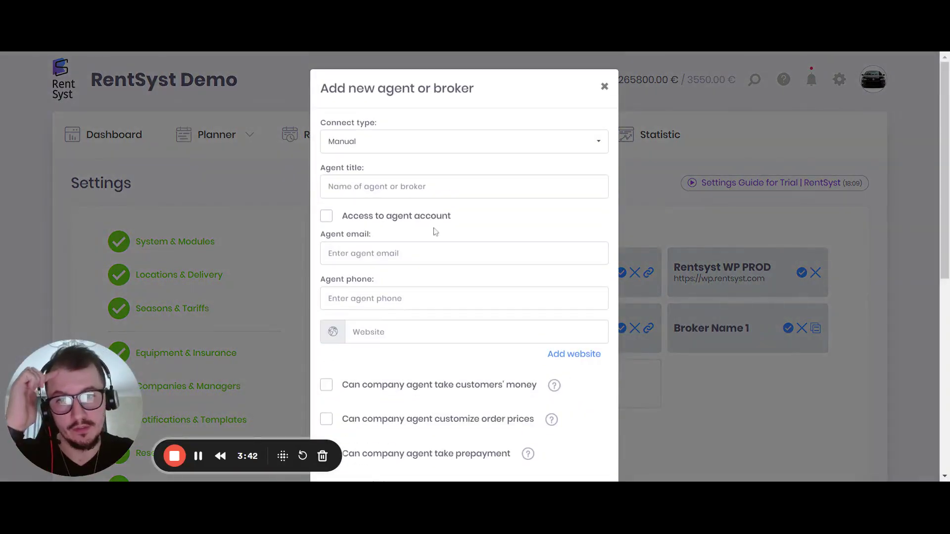
- Try WordPress and Iframe as the connect type, then settle on Referral link instead of Manual
{"action": "left_click_drag", "start_coordinate": [321, 123], "coordinate": [400, 124]}
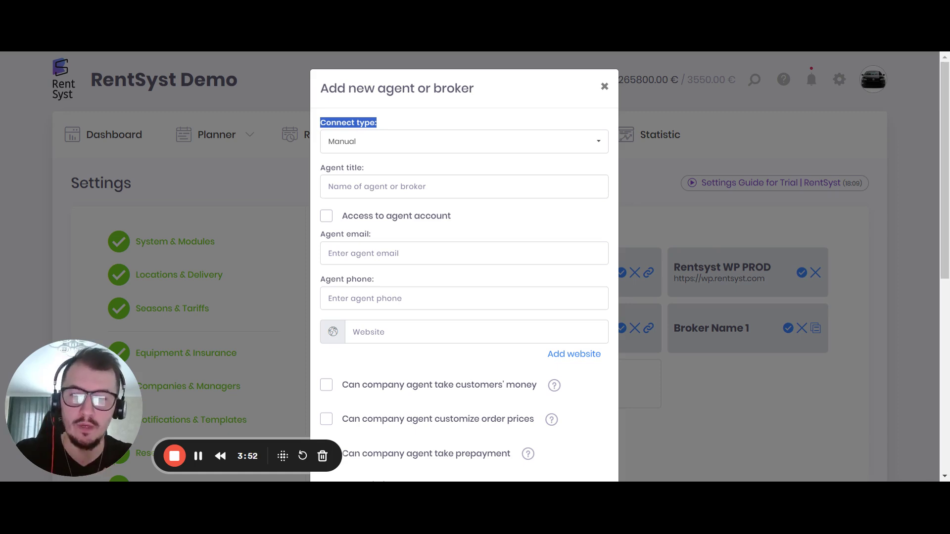
{"action": "left_click", "coordinate": [409, 143]}
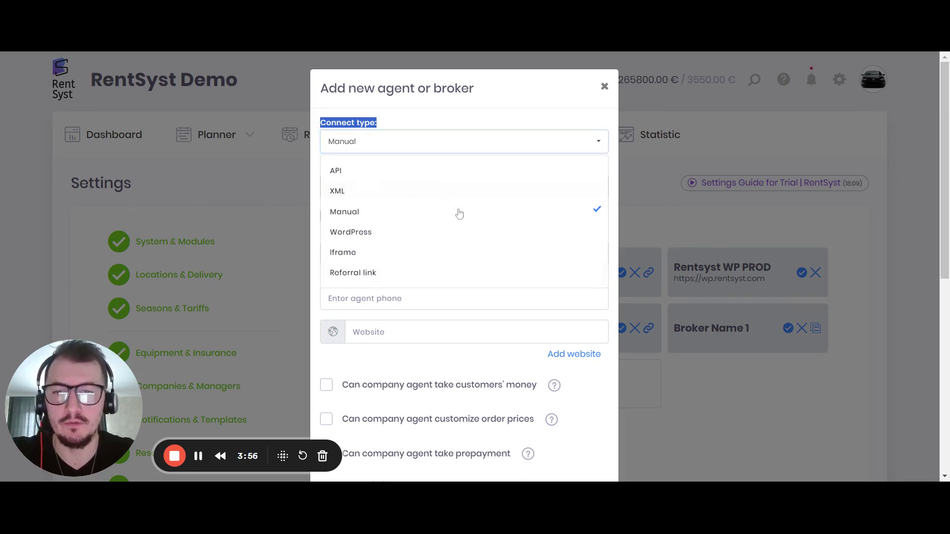
{"action": "left_click", "coordinate": [418, 216]}
{"action": "left_click", "coordinate": [412, 232]}
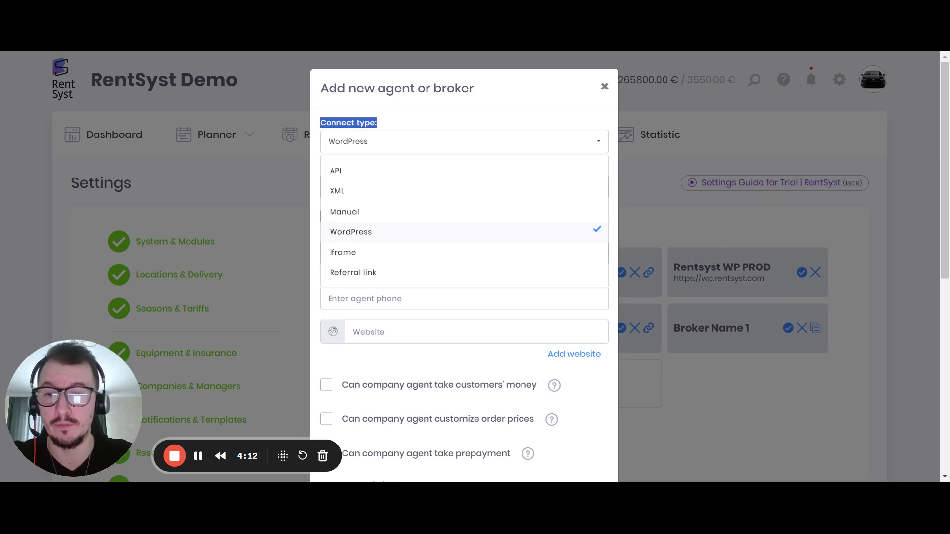
{"action": "left_click", "coordinate": [384, 239]}
{"action": "left_click", "coordinate": [395, 256]}
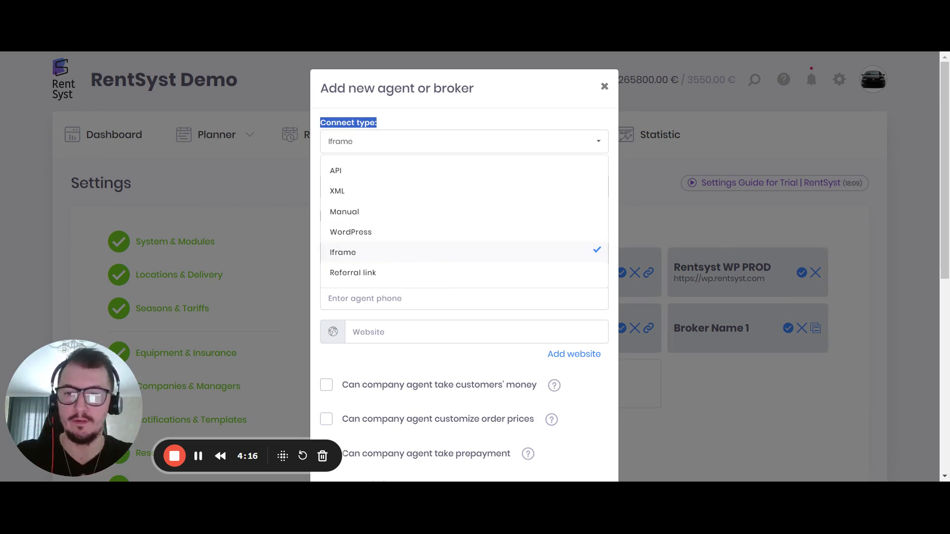
{"action": "left_click", "coordinate": [408, 261]}
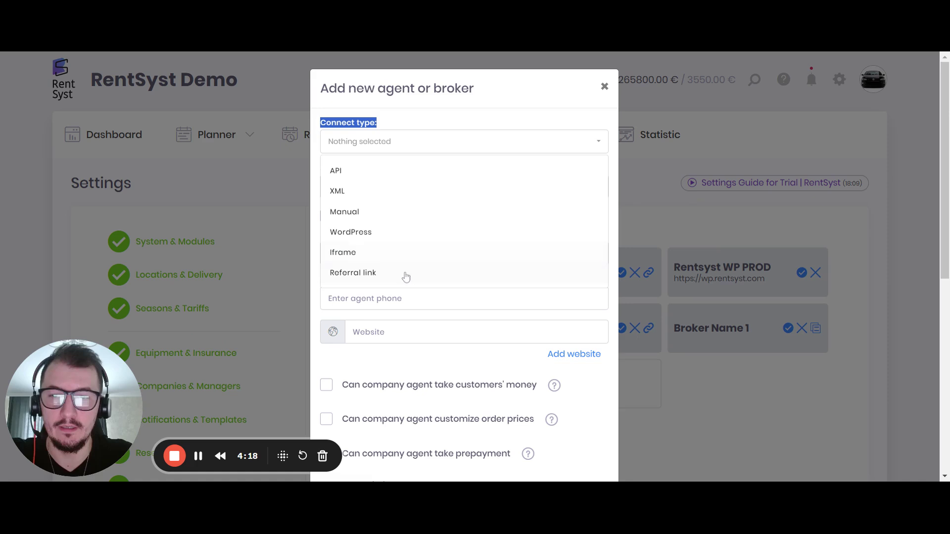
{"action": "left_click", "coordinate": [402, 273]}
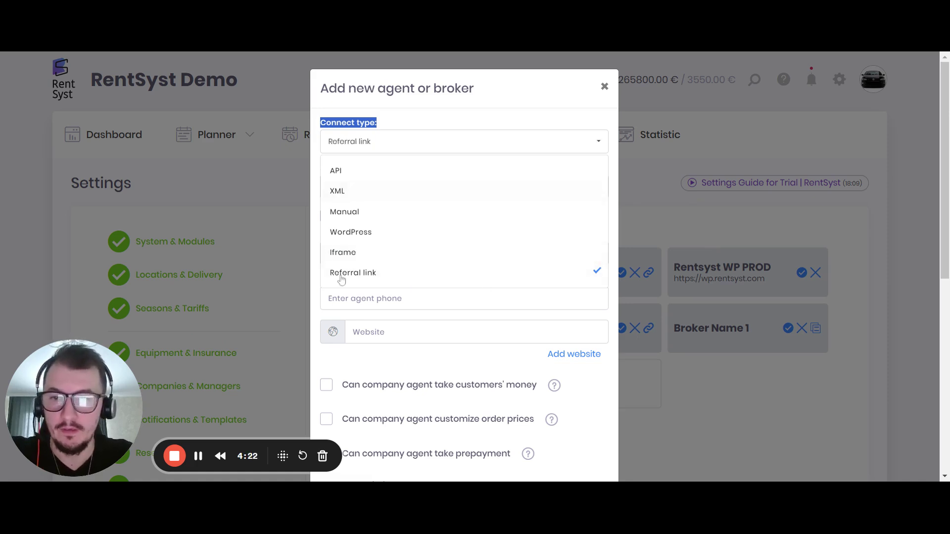
- Enter 'REF 2' as the agent title and fill in the agent's e-mail address
{"action": "left_click", "coordinate": [314, 288]}
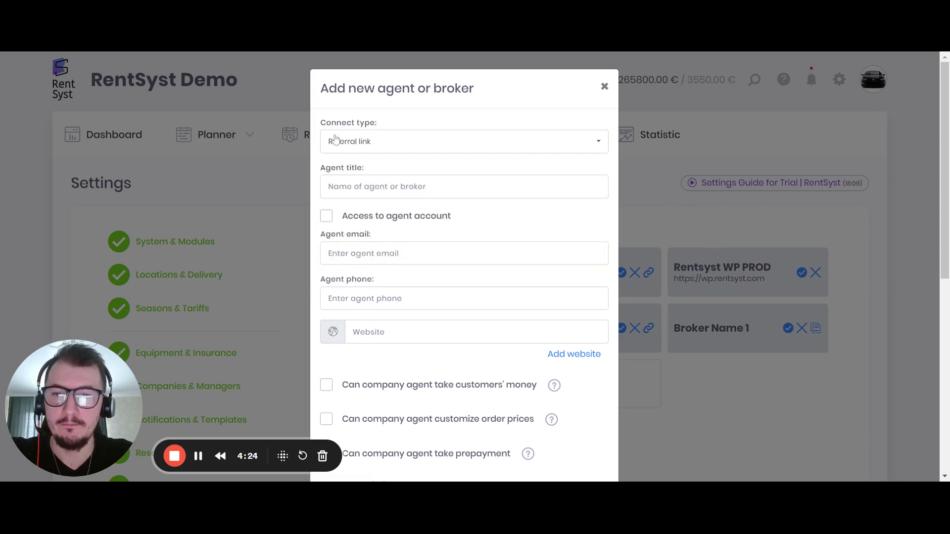
{"action": "left_click", "coordinate": [352, 186]}
{"action": "type", "text": "REF 2"}
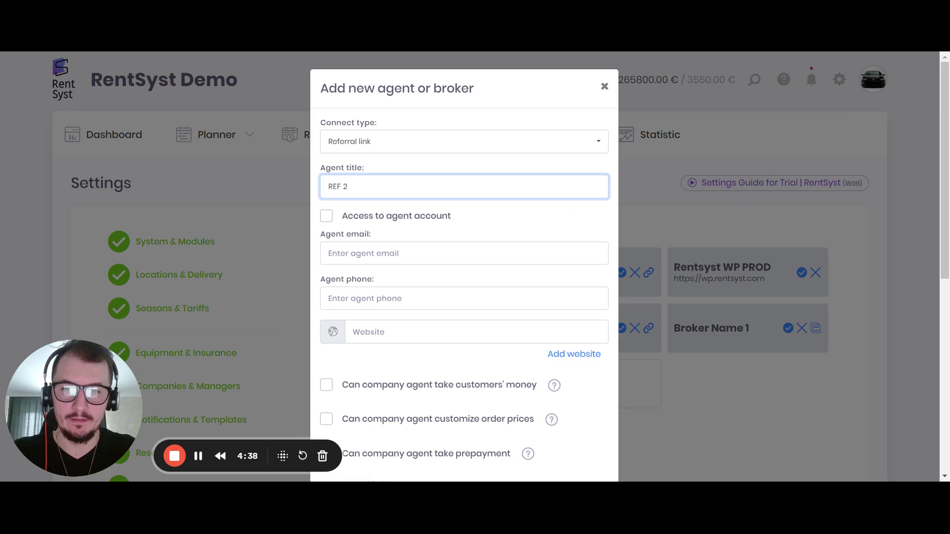
{"action": "left_click", "coordinate": [386, 253]}
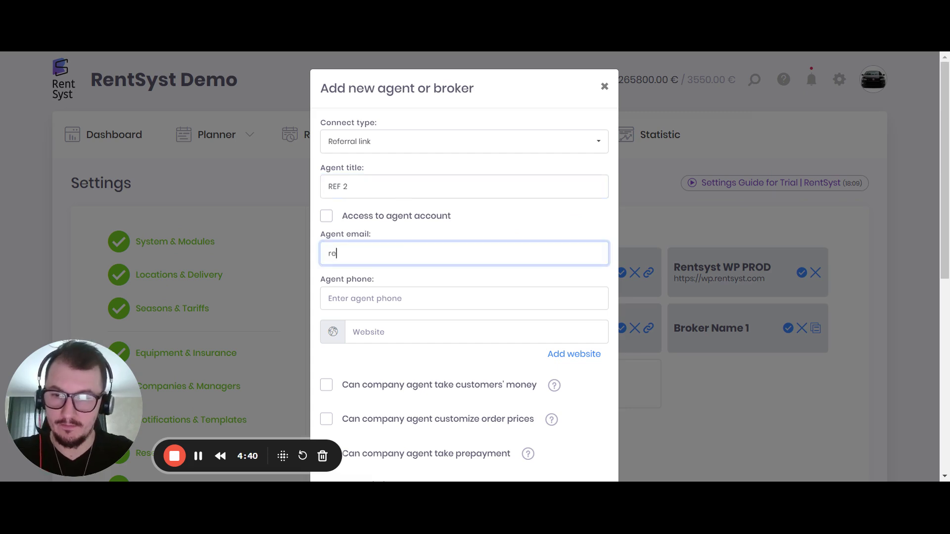
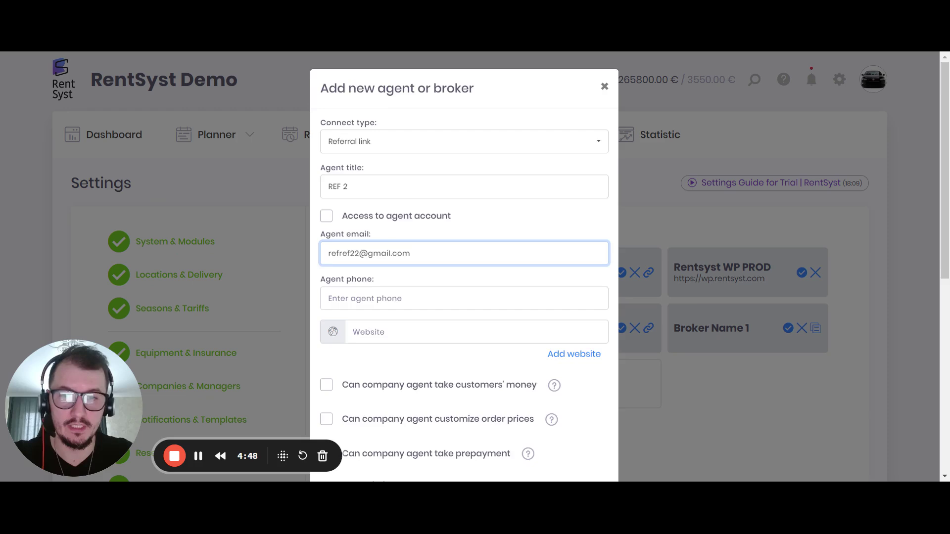
{"action": "scroll", "coordinate": [341, 264], "scroll_direction": "down", "scroll_amount": 1}
{"action": "scroll", "coordinate": [431, 269], "scroll_direction": "down", "scroll_amount": 1}
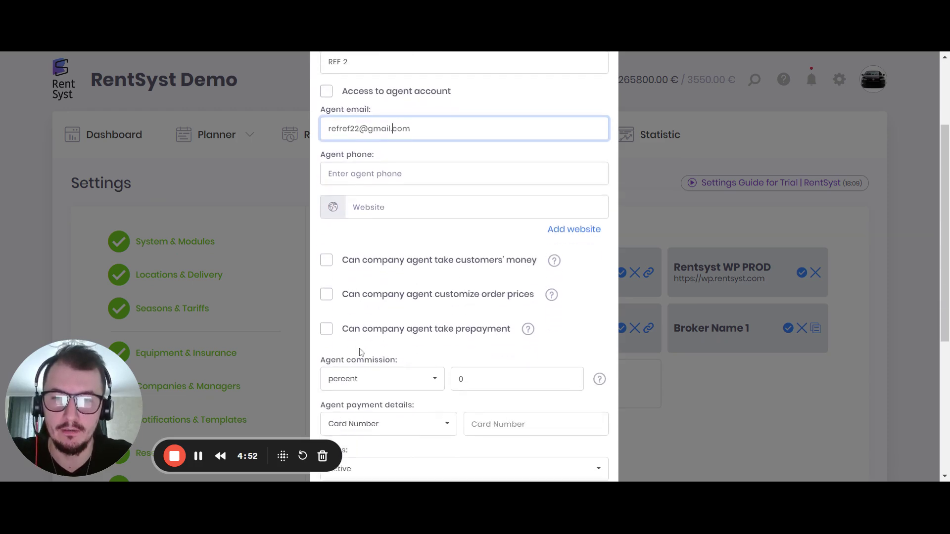
- Toggle the agent's permission options and set the agent commission to 20
{"action": "scroll", "coordinate": [359, 328], "scroll_direction": "down", "scroll_amount": 1}
{"action": "left_click", "coordinate": [326, 199]}
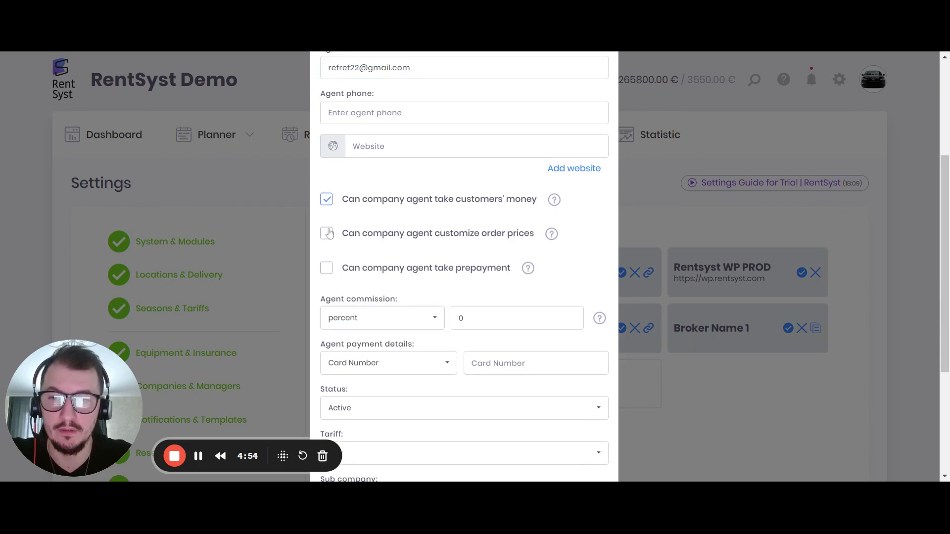
{"action": "left_click", "coordinate": [326, 233]}
{"action": "left_click", "coordinate": [327, 268]}
{"action": "left_click", "coordinate": [327, 199]}
{"action": "left_click", "coordinate": [326, 233]}
{"action": "left_click", "coordinate": [327, 268]}
{"action": "scroll", "coordinate": [328, 272], "scroll_direction": "down", "scroll_amount": 2}
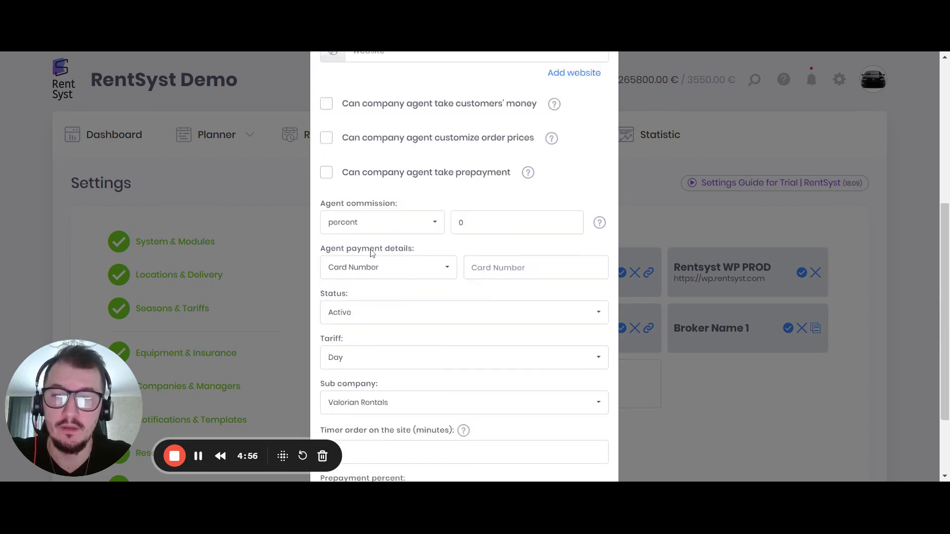
{"action": "key", "text": "Tab"}
{"action": "key", "text": "Tab"}
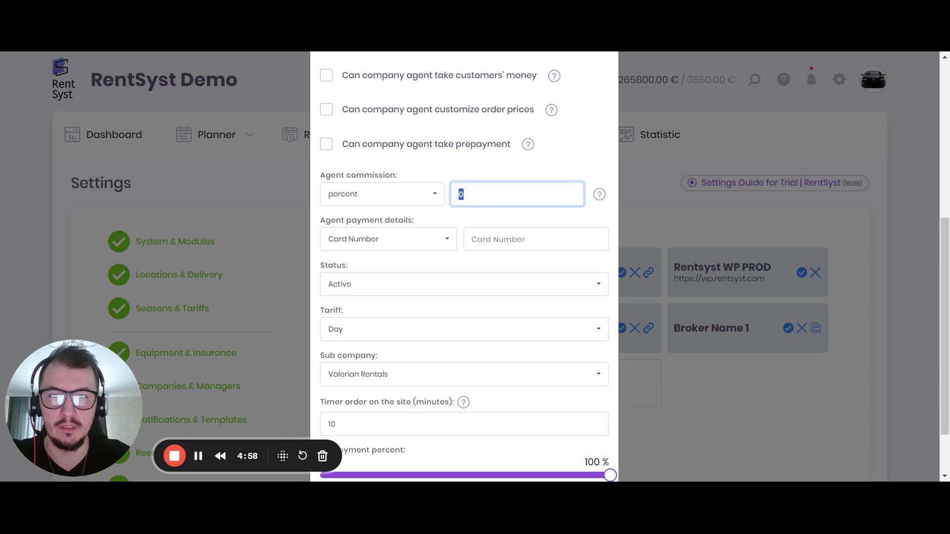
{"action": "type", "text": "20"}
- Keep Day as the tariff and Valerian Rentals as the sub company
{"action": "left_click_drag", "start_coordinate": [325, 266], "coordinate": [395, 280]}
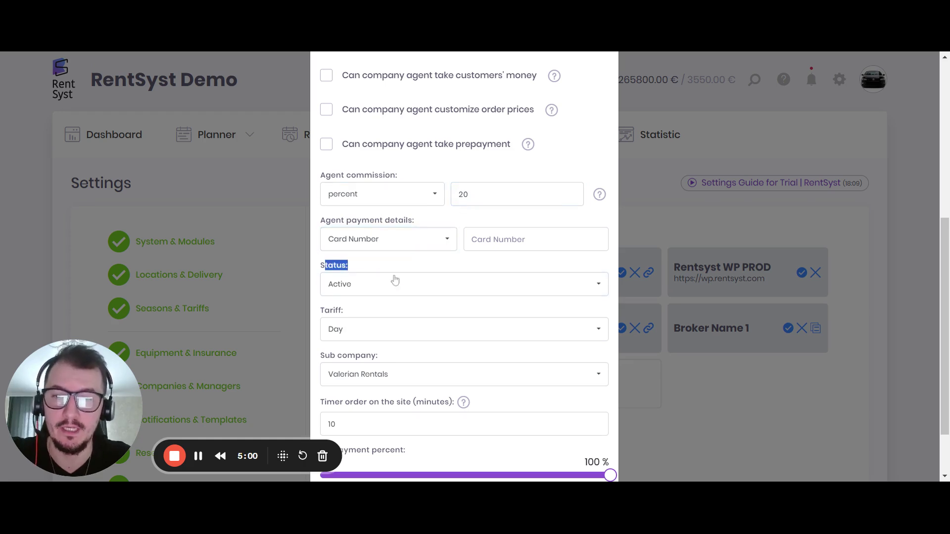
{"action": "left_click_drag", "start_coordinate": [317, 311], "coordinate": [364, 318]}
{"action": "scroll", "coordinate": [376, 307], "scroll_direction": "down", "scroll_amount": 2}
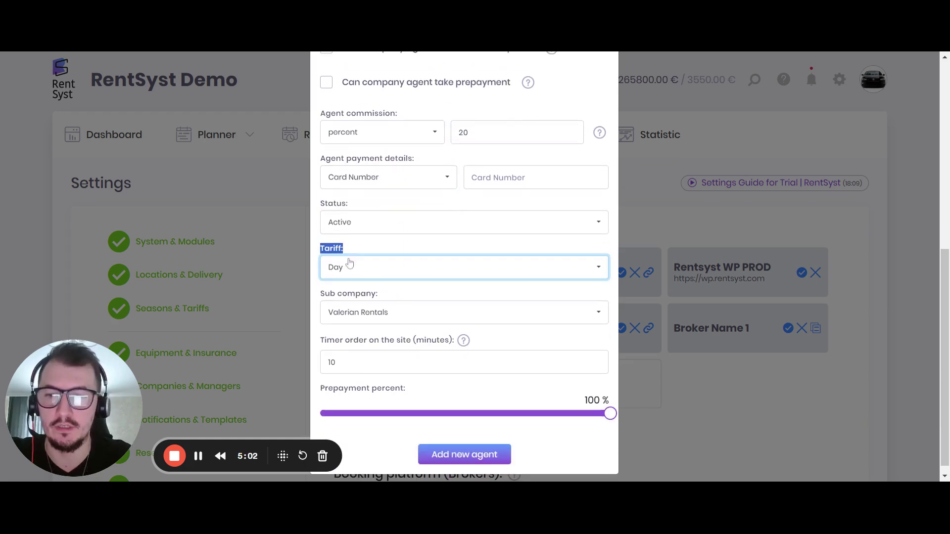
{"action": "left_click", "coordinate": [359, 267]}
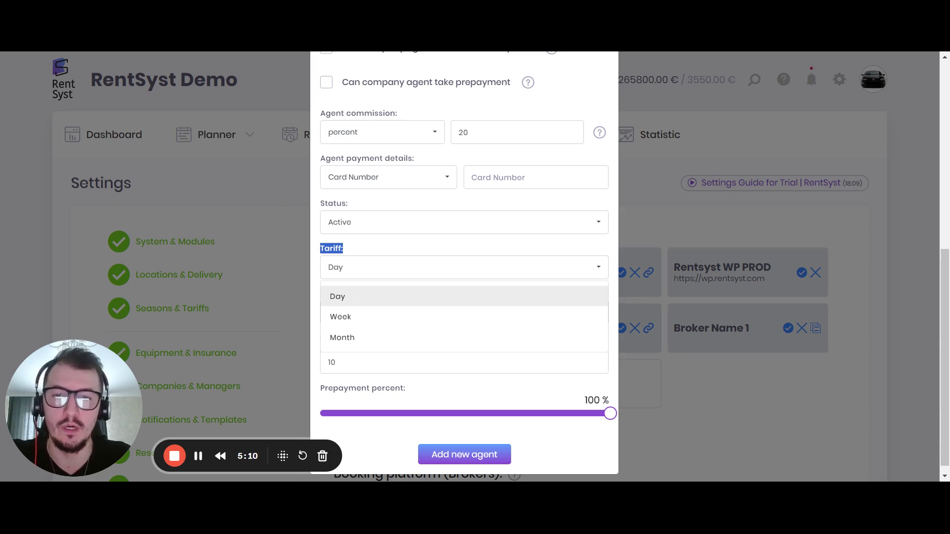
{"action": "left_click", "coordinate": [352, 303]}
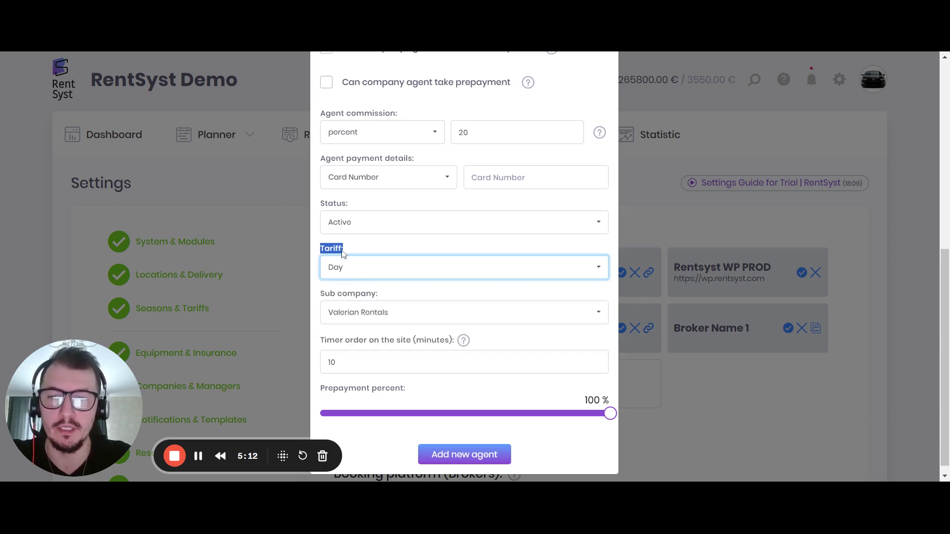
{"action": "left_click_drag", "start_coordinate": [323, 299], "coordinate": [414, 307]}
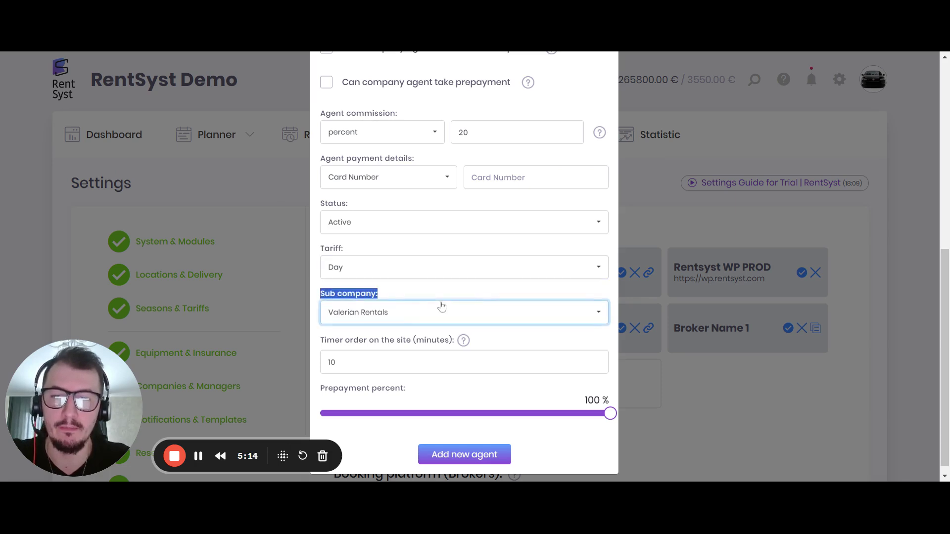
{"action": "left_click", "coordinate": [418, 317]}
{"action": "scroll", "coordinate": [365, 368], "scroll_direction": "up", "scroll_amount": 4}
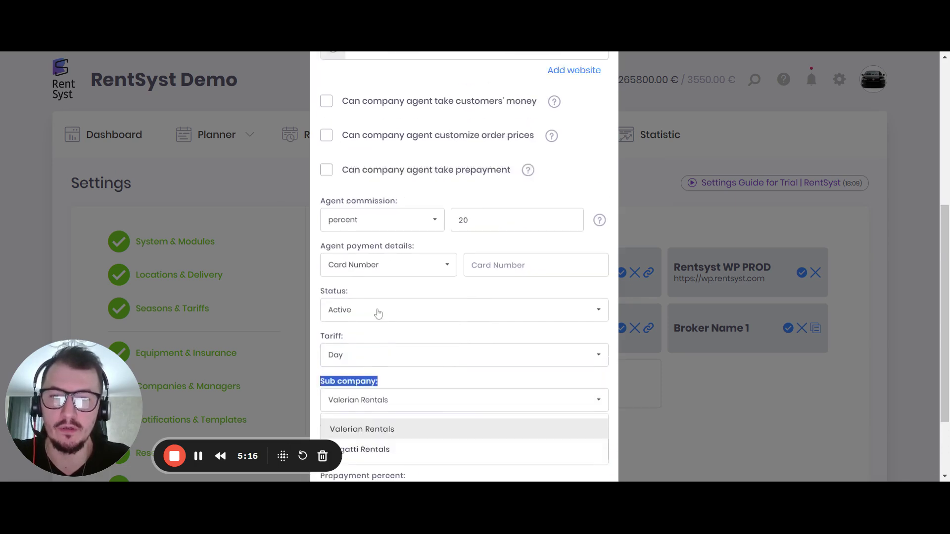
{"action": "scroll", "coordinate": [375, 186], "scroll_direction": "down", "scroll_amount": 4}
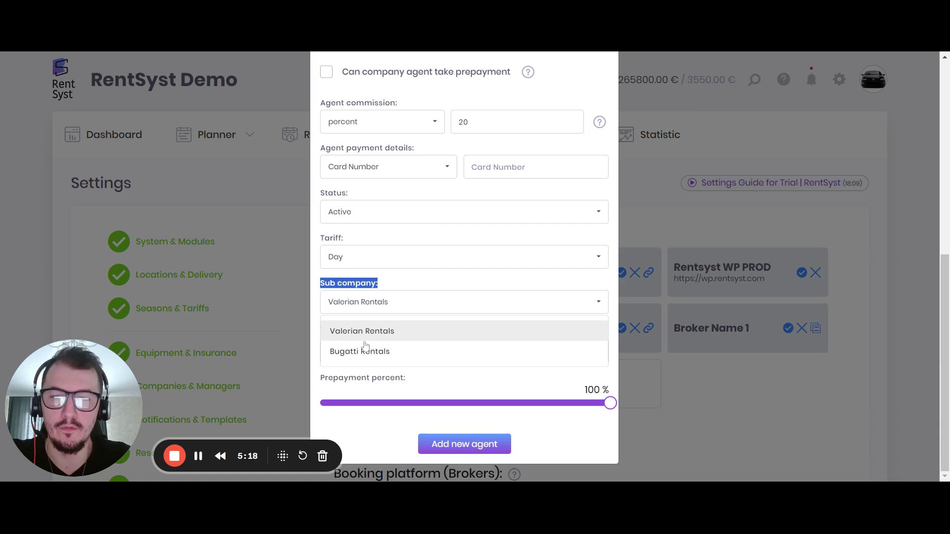
{"action": "left_click", "coordinate": [370, 308]}
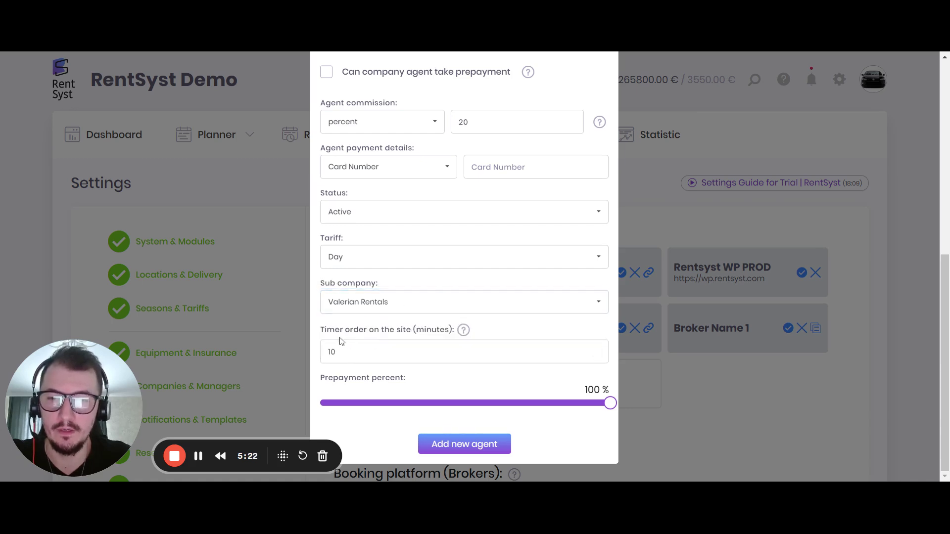
- Set the order timer to 10 minutes and save the new REF 2 agent
{"action": "left_click_drag", "start_coordinate": [320, 331], "coordinate": [427, 332]}
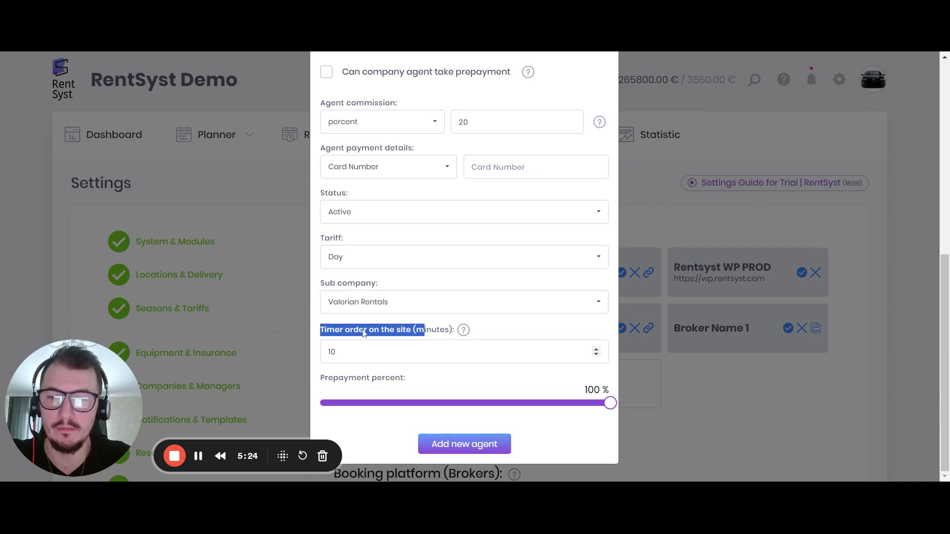
{"action": "left_click", "coordinate": [543, 338]}
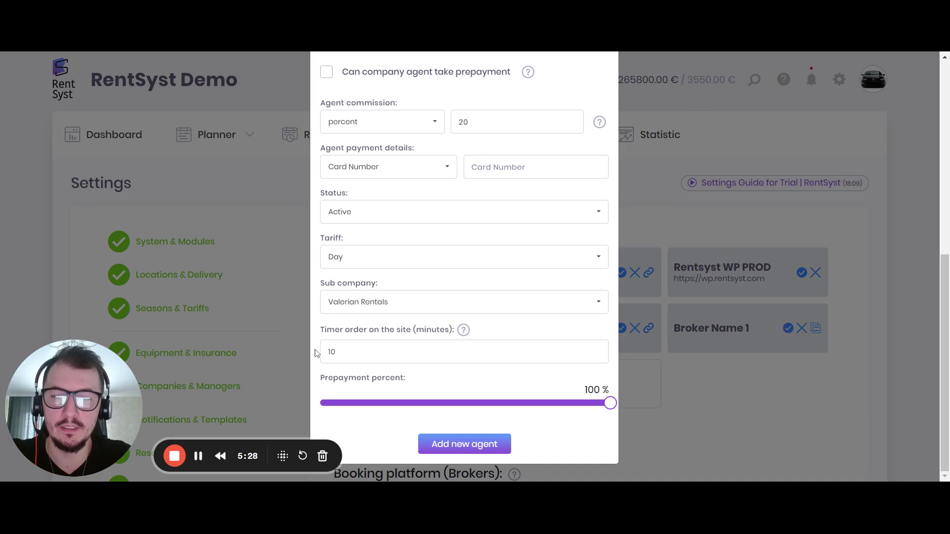
{"action": "double_click", "coordinate": [330, 351]}
{"action": "type", "text": "5"}
{"action": "key", "text": "BackSpace"}
{"action": "type", "text": "10"}
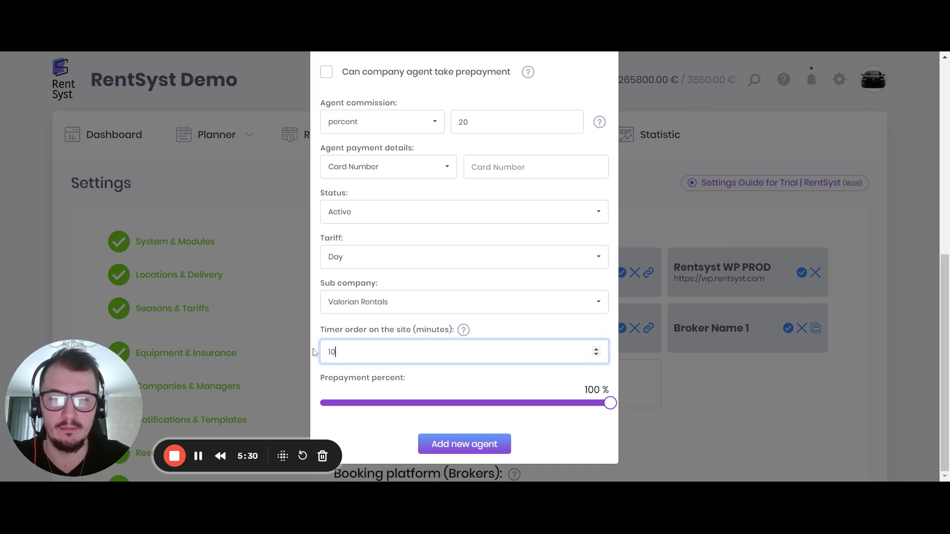
{"action": "left_click", "coordinate": [544, 327]}
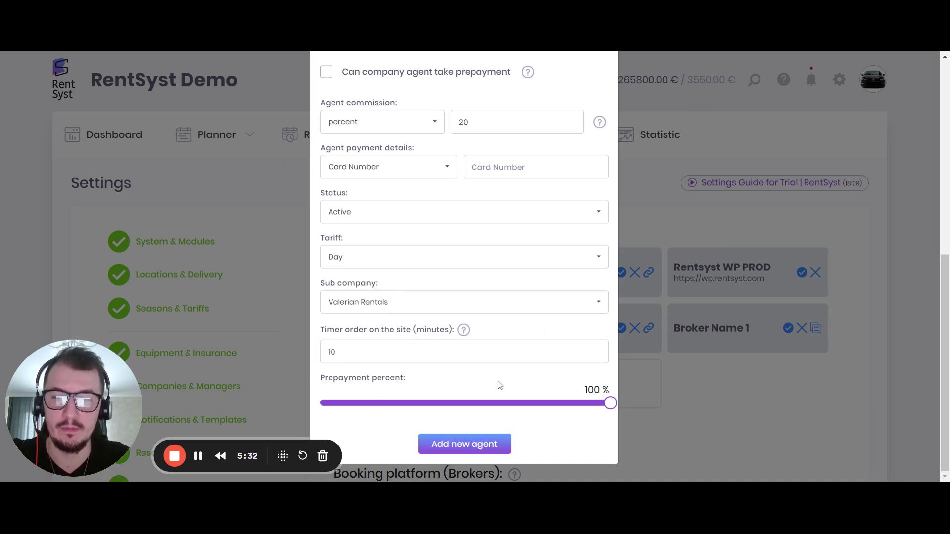
{"action": "left_click", "coordinate": [458, 448]}
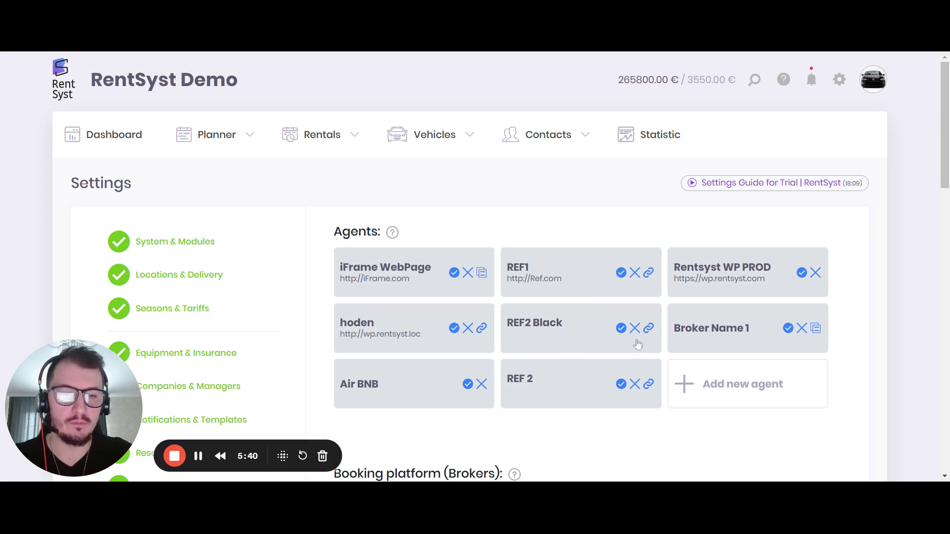
- Copy REF 2's reservation page referral link and open the booking page from it
{"action": "left_click", "coordinate": [648, 386]}
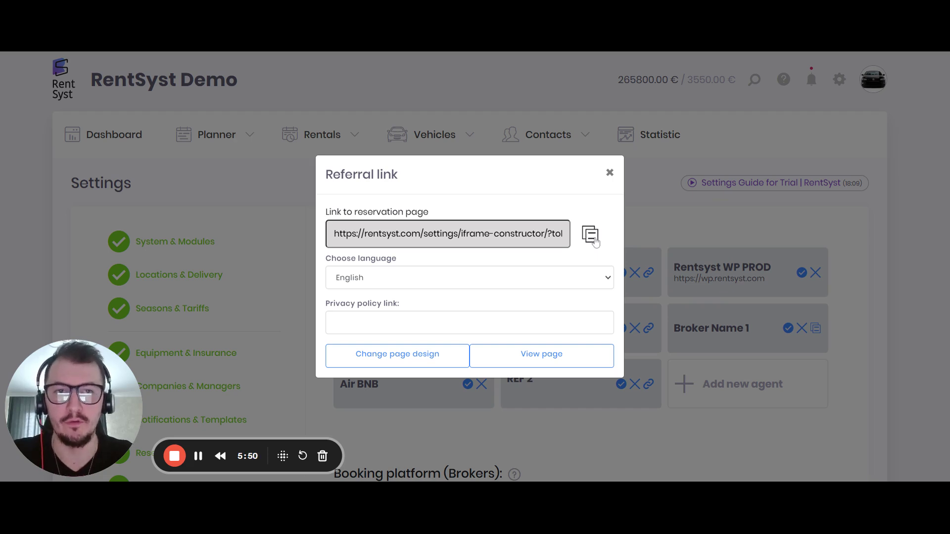
{"action": "left_click", "coordinate": [594, 241]}
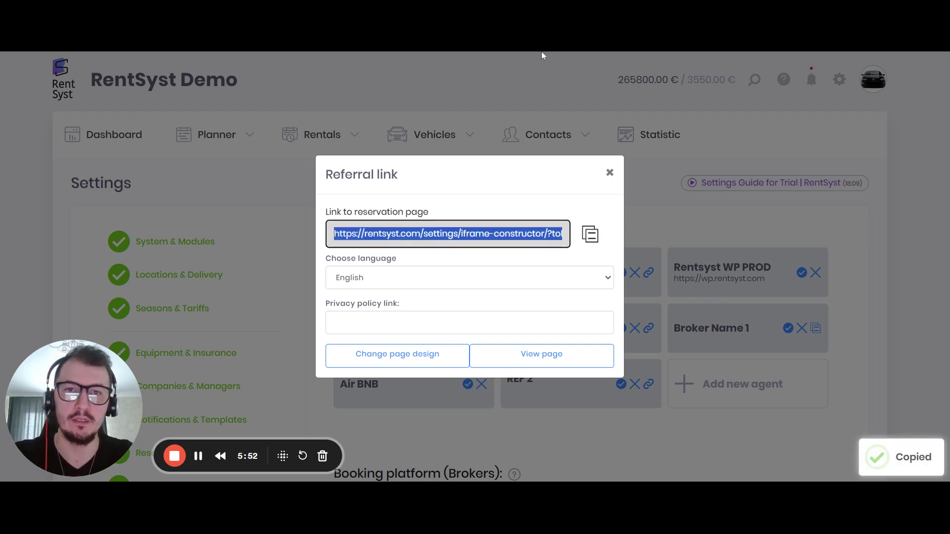
{"action": "key", "text": "Return"}
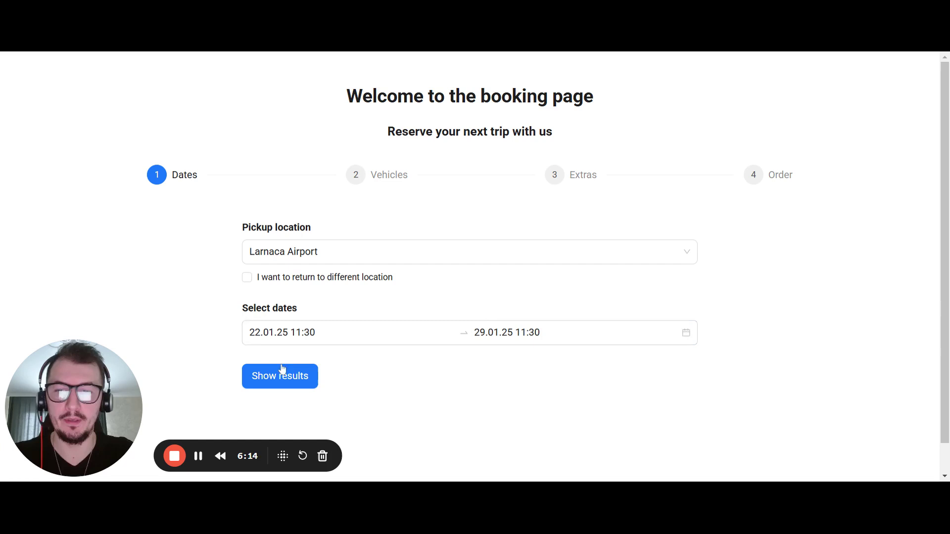
- Keep Larnaca Airport as the pickup location
{"action": "left_click", "coordinate": [312, 261]}
{"action": "left_click", "coordinate": [307, 261]}
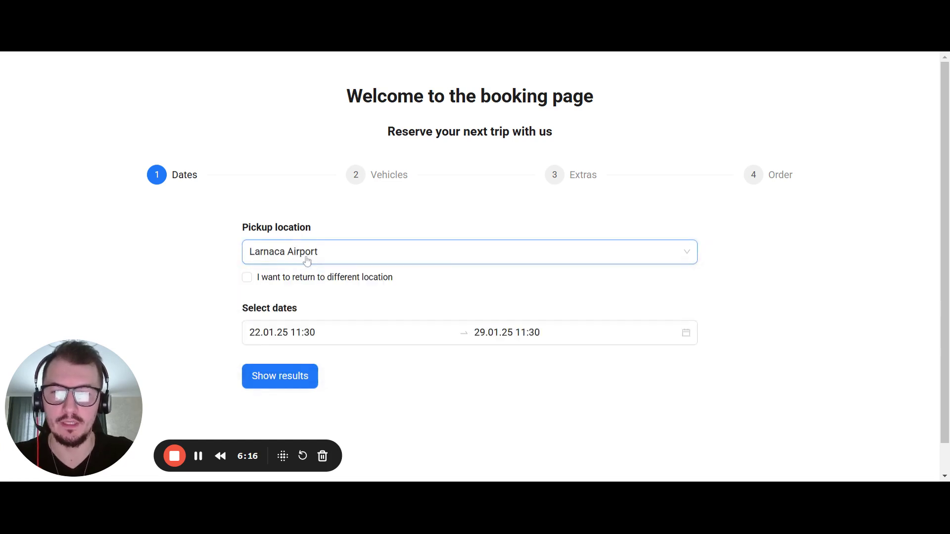
{"action": "left_click", "coordinate": [312, 266]}
{"action": "left_click", "coordinate": [280, 246]}
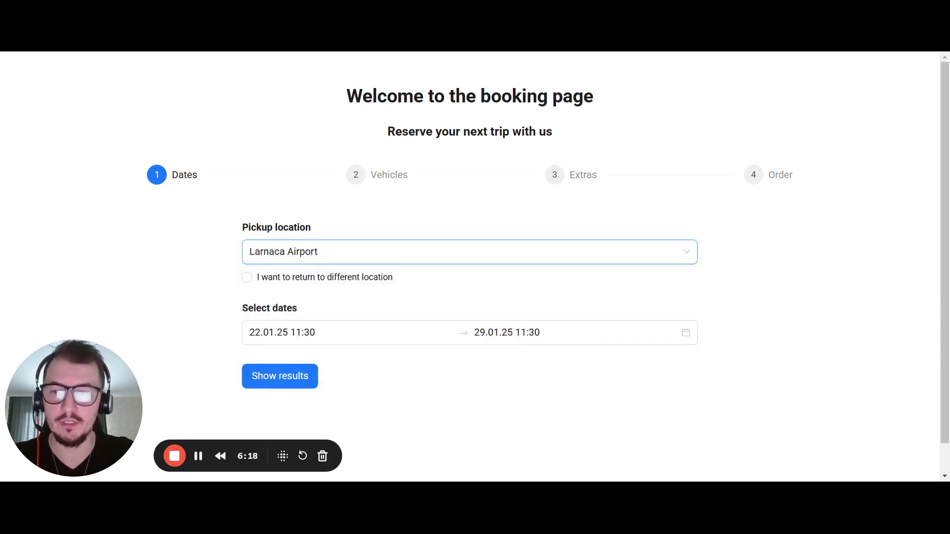
- Set a first rental period of 13 Feb 13:30 to 27 Feb 13:30
{"action": "left_click", "coordinate": [296, 329]}
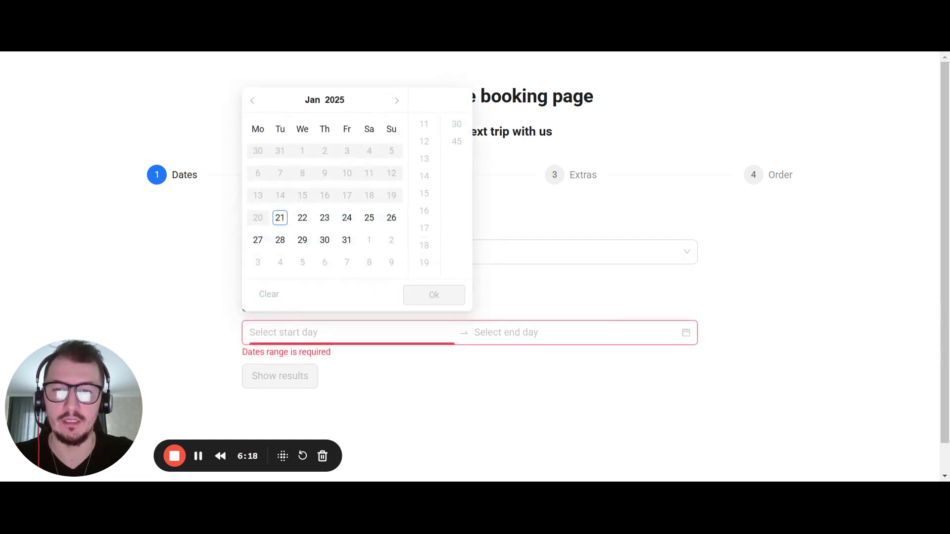
{"action": "left_click", "coordinate": [396, 101]}
{"action": "left_click", "coordinate": [324, 195]}
{"action": "left_click", "coordinate": [424, 158]}
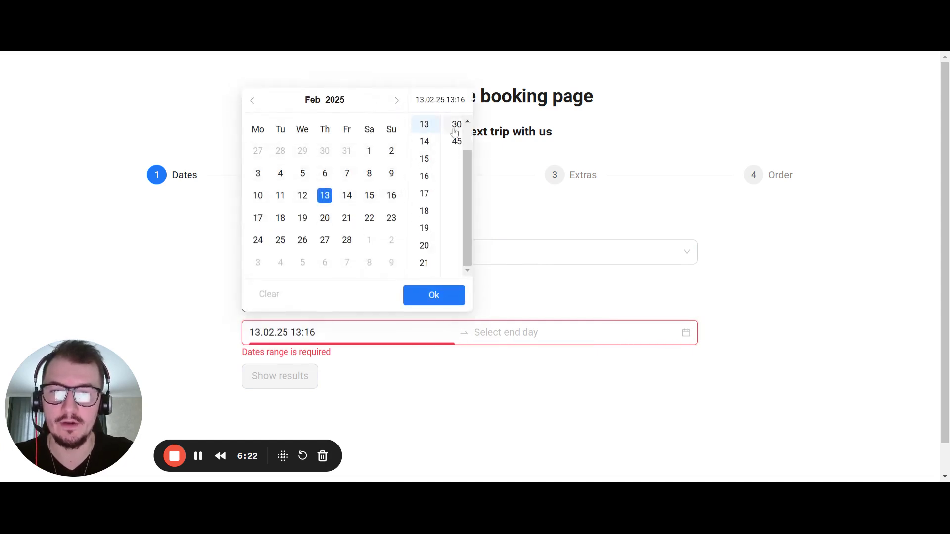
{"action": "left_click", "coordinate": [457, 124]}
{"action": "left_click", "coordinate": [449, 300]}
{"action": "left_click", "coordinate": [324, 239]}
{"action": "left_click", "coordinate": [424, 124]}
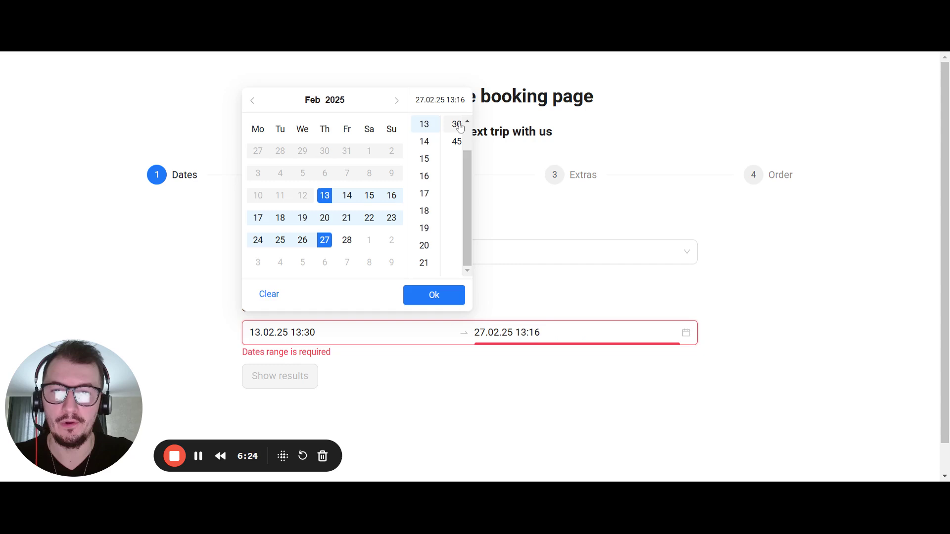
{"action": "left_click", "coordinate": [457, 124]}
{"action": "left_click", "coordinate": [447, 304]}
- Show the available vehicles for the February dates and scroll through them
{"action": "left_click", "coordinate": [286, 381]}
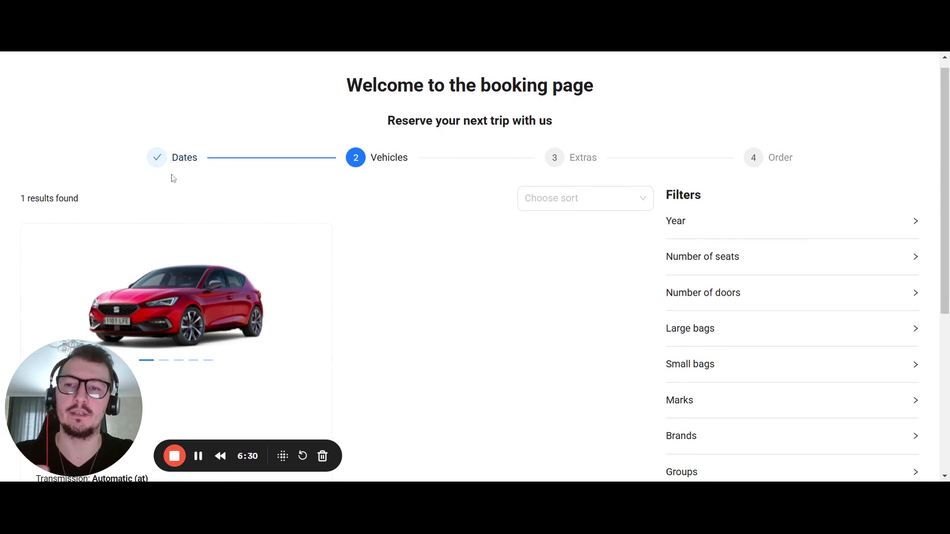
{"action": "scroll", "coordinate": [435, 280], "scroll_direction": "down", "scroll_amount": 3}
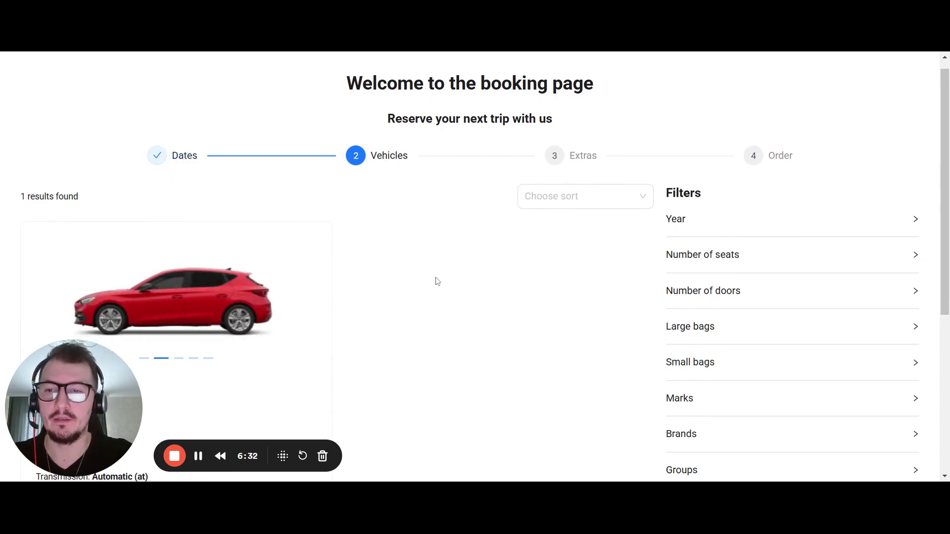
{"action": "scroll", "coordinate": [431, 275], "scroll_direction": "up", "scroll_amount": 2}
{"action": "scroll", "coordinate": [473, 299], "scroll_direction": "up", "scroll_amount": 1}
{"action": "scroll", "coordinate": [473, 299], "scroll_direction": "down", "scroll_amount": 5}
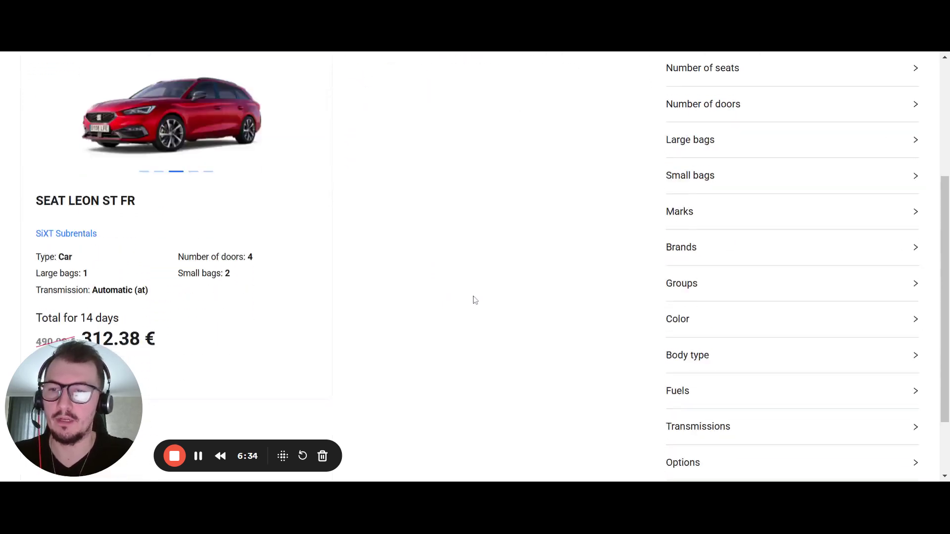
{"action": "scroll", "coordinate": [489, 313], "scroll_direction": "up", "scroll_amount": 5}
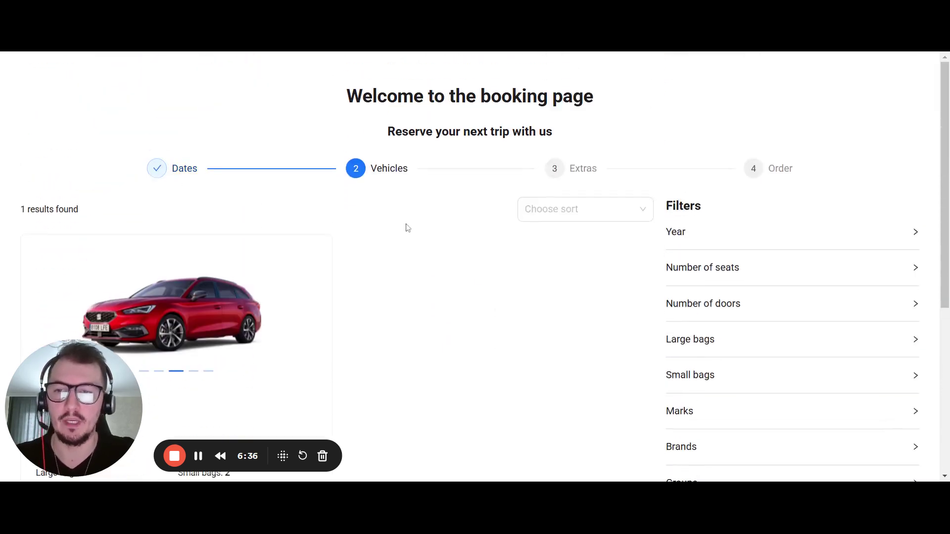
{"action": "scroll", "coordinate": [492, 248], "scroll_direction": "down", "scroll_amount": 2}
{"action": "scroll", "coordinate": [541, 322], "scroll_direction": "down", "scroll_amount": 1}
{"action": "scroll", "coordinate": [536, 345], "scroll_direction": "up", "scroll_amount": 3}
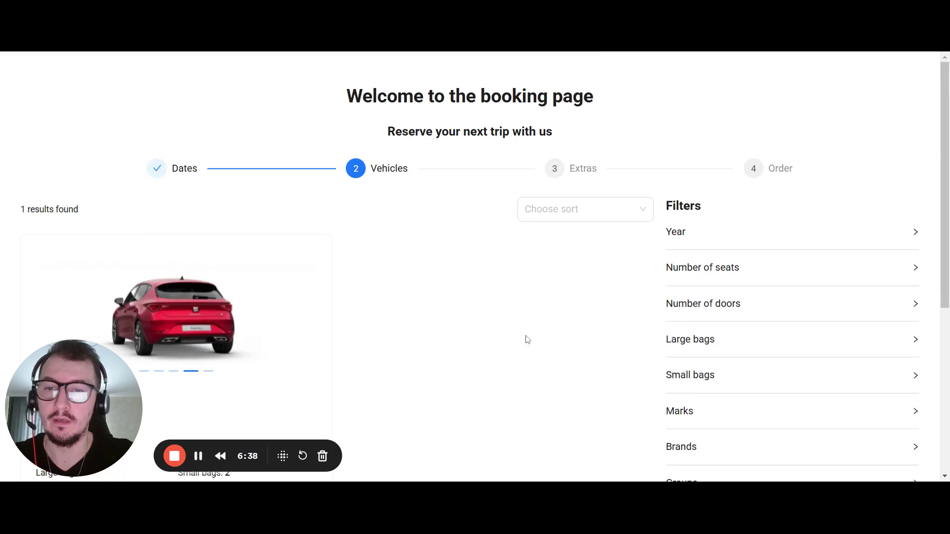
- Return to the Dates step and change the rental to 23 Jan 14:30 – 26 Jan 14:30
{"action": "left_click", "coordinate": [182, 169]}
{"action": "left_click", "coordinate": [346, 332]}
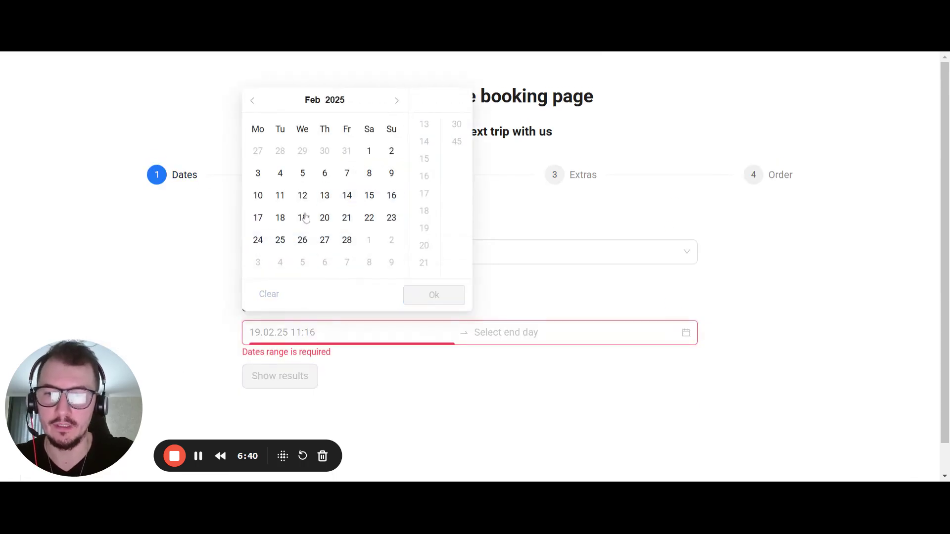
{"action": "left_click", "coordinate": [254, 101]}
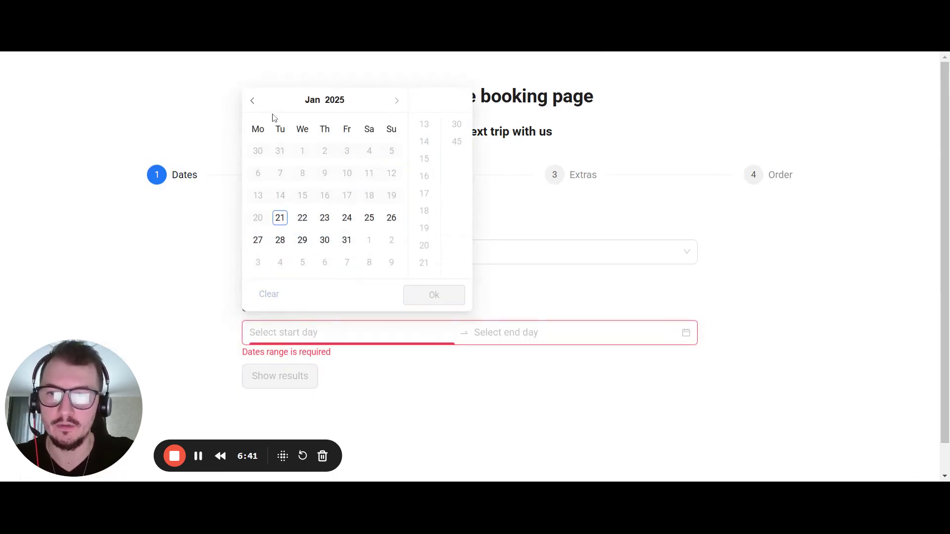
{"action": "left_click", "coordinate": [325, 217]}
{"action": "left_click", "coordinate": [424, 176]}
{"action": "left_click", "coordinate": [457, 124]}
{"action": "left_click", "coordinate": [434, 295]}
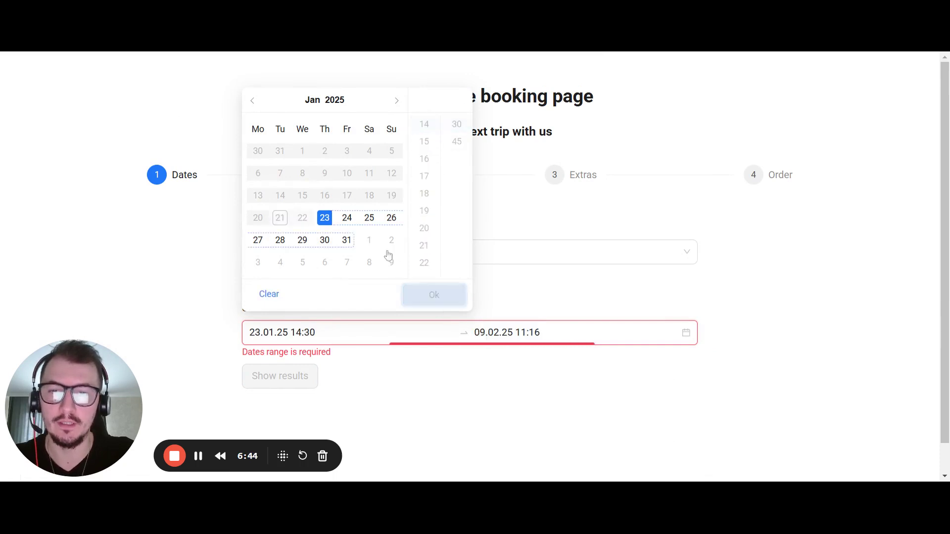
{"action": "left_click", "coordinate": [391, 218]}
{"action": "left_click", "coordinate": [424, 177]}
{"action": "left_click", "coordinate": [457, 124]}
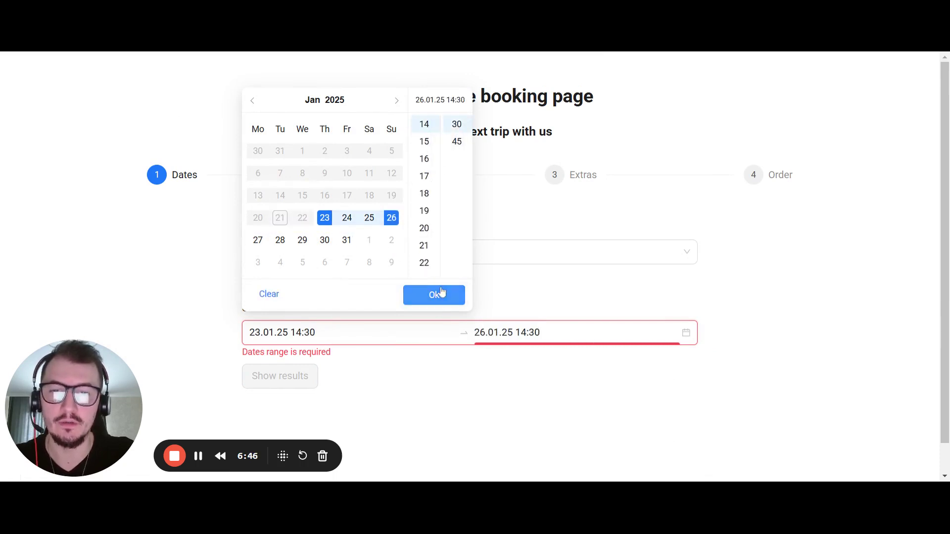
{"action": "left_click", "coordinate": [434, 295]}
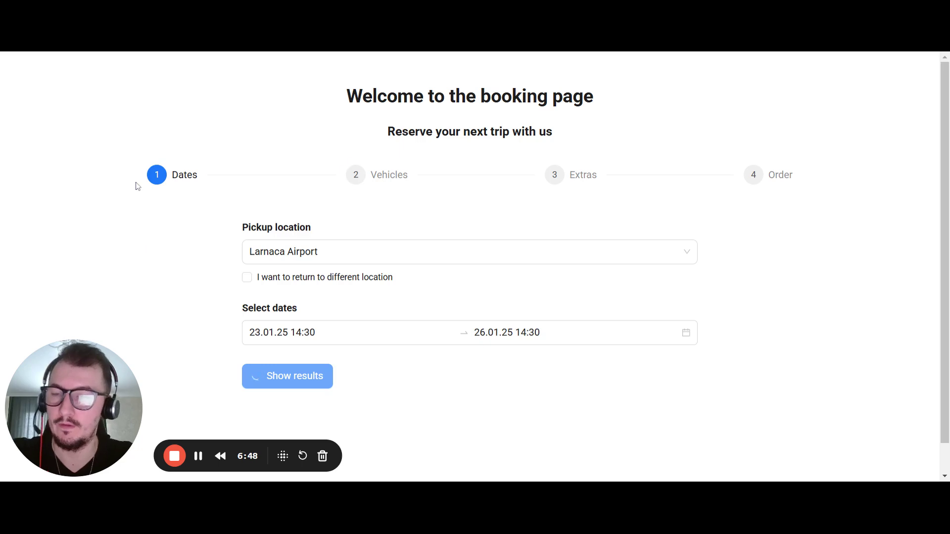
- Check the 7 results found and browse the SEAT LEON photos
{"action": "left_click_drag", "start_coordinate": [23, 196], "coordinate": [233, 204]}
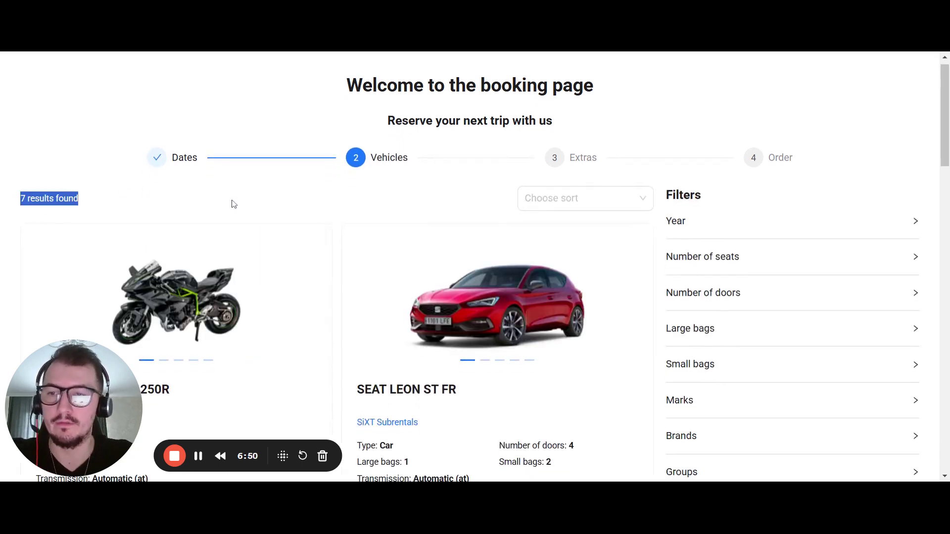
{"action": "scroll", "coordinate": [232, 164], "scroll_direction": "down", "scroll_amount": 4}
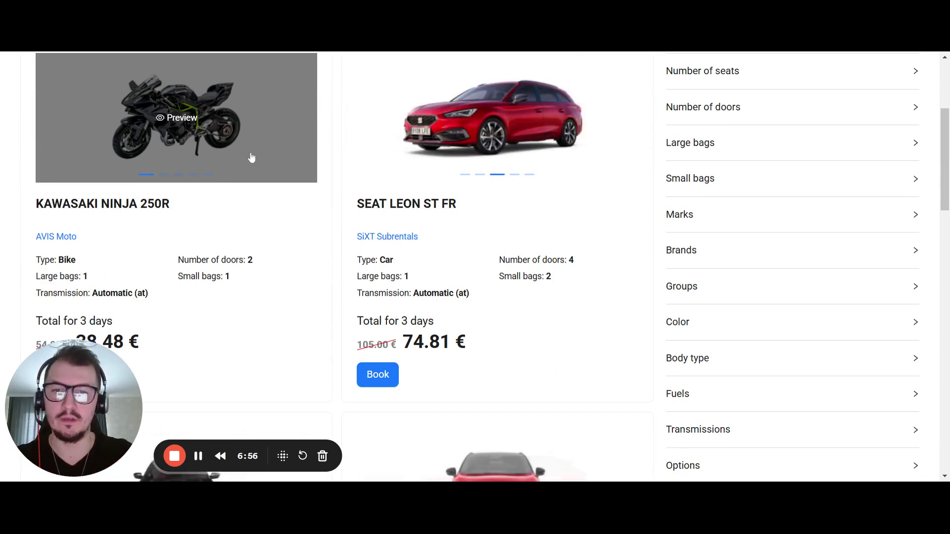
{"action": "scroll", "coordinate": [458, 276], "scroll_direction": "up", "scroll_amount": 4}
{"action": "triple_click", "coordinate": [227, 193]}
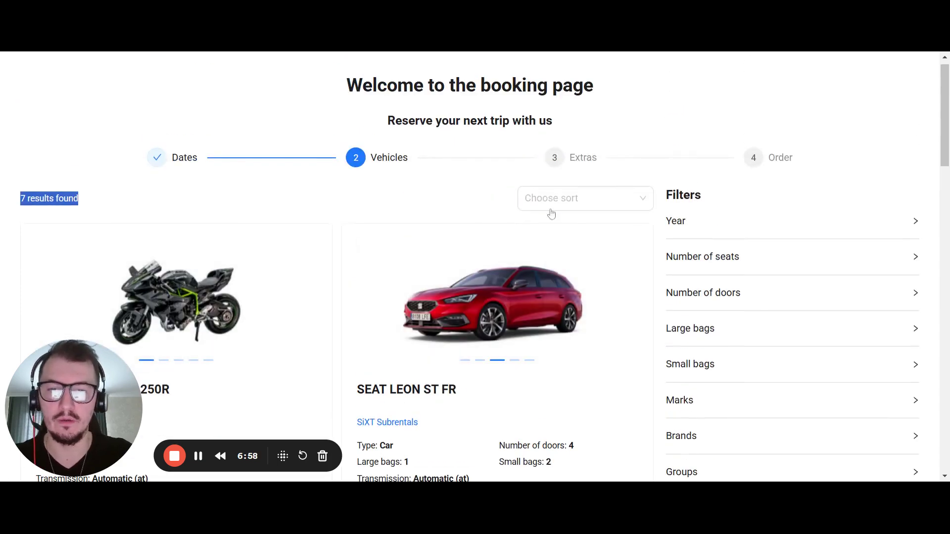
{"action": "scroll", "coordinate": [552, 210], "scroll_direction": "down", "scroll_amount": 2}
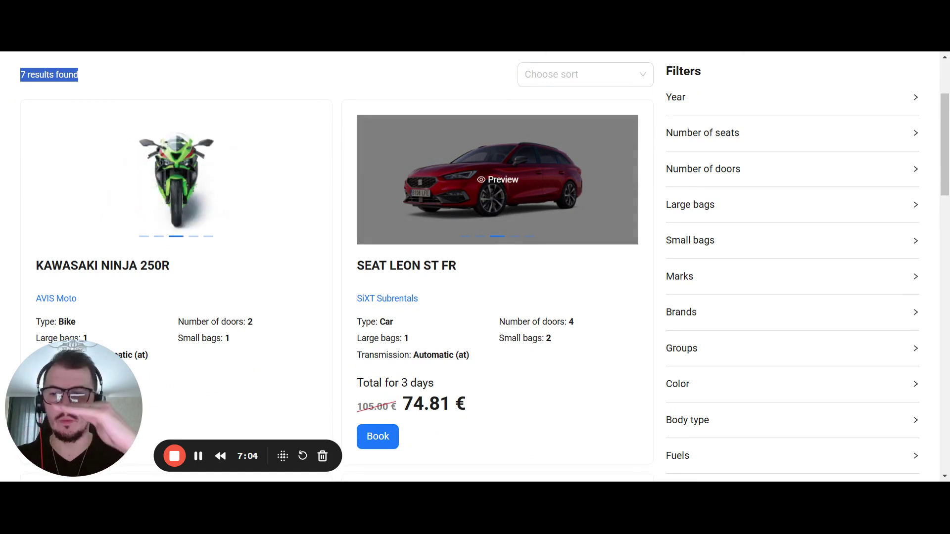
{"action": "scroll", "coordinate": [738, 233], "scroll_direction": "up", "scroll_amount": 2}
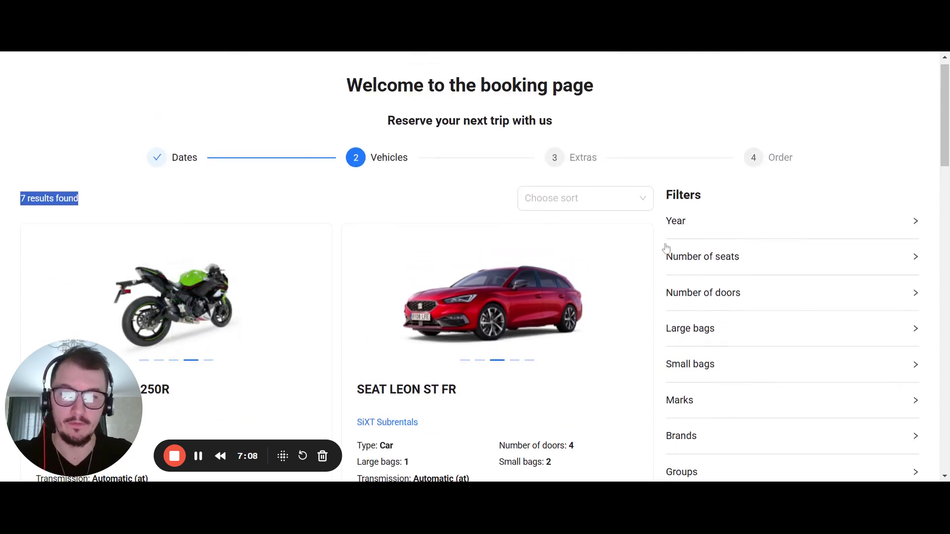
{"action": "scroll", "coordinate": [667, 248], "scroll_direction": "down", "scroll_amount": 3}
{"action": "left_click", "coordinate": [442, 117]}
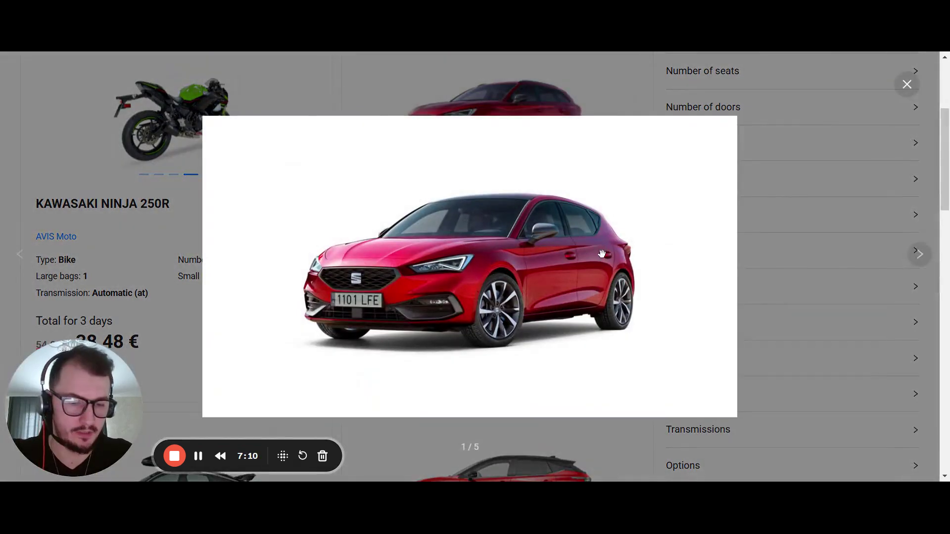
{"action": "key", "text": "Right"}
{"action": "key", "text": "Right"}
{"action": "key", "text": "Right"}
{"action": "key", "text": "Right"}
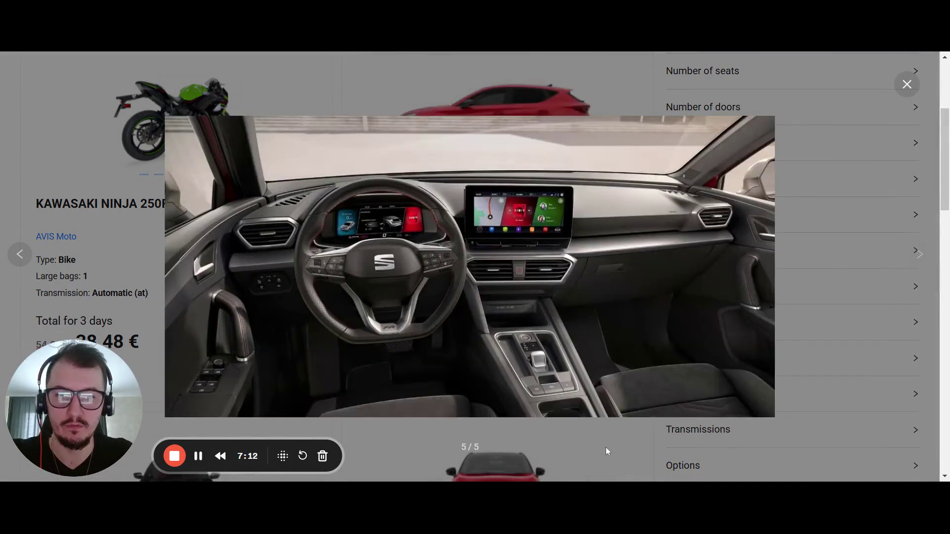
{"action": "left_click", "coordinate": [810, 73]}
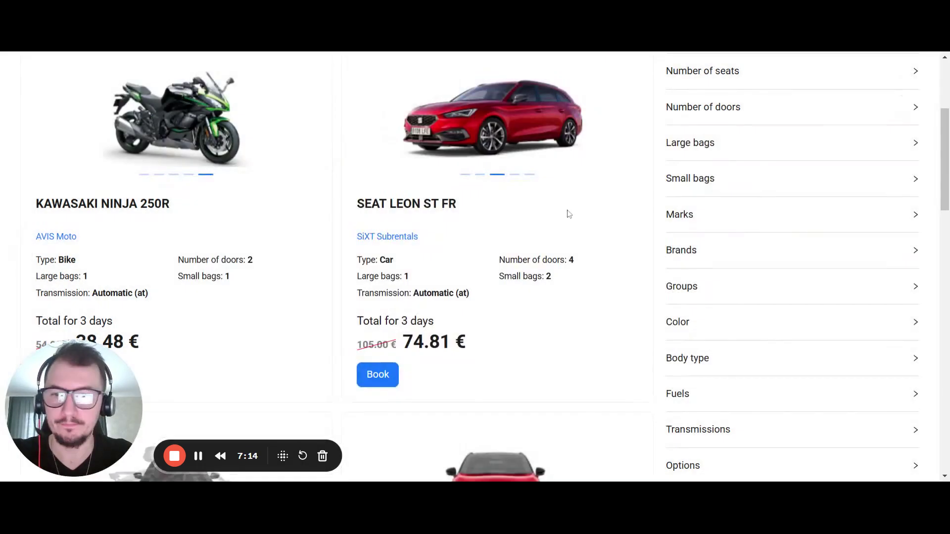
- Scroll down the results and book the Alfa Romeo Stelvio
{"action": "scroll", "coordinate": [486, 213], "scroll_direction": "down", "scroll_amount": 9}
{"action": "scroll", "coordinate": [457, 254], "scroll_direction": "down", "scroll_amount": 3}
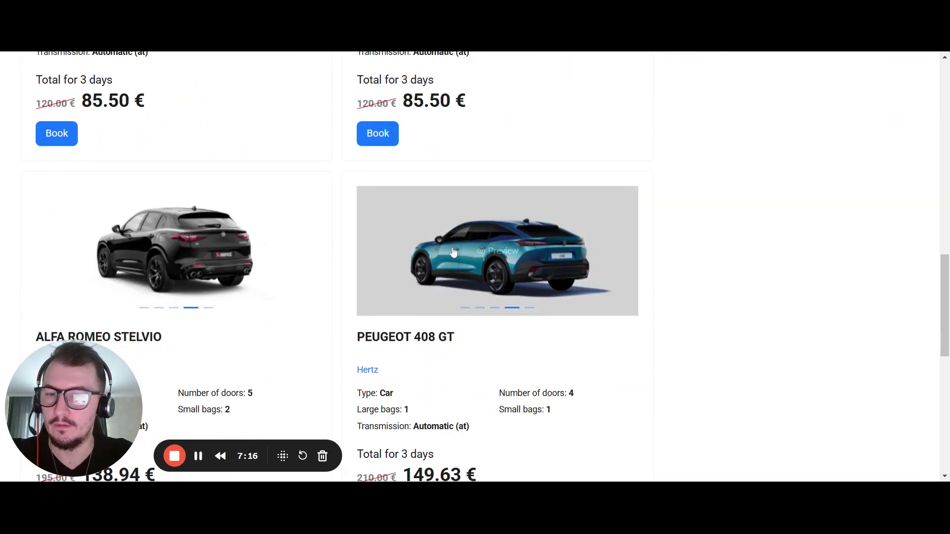
{"action": "scroll", "coordinate": [237, 360], "scroll_direction": "down", "scroll_amount": 2}
{"action": "scroll", "coordinate": [237, 360], "scroll_direction": "down", "scroll_amount": 4}
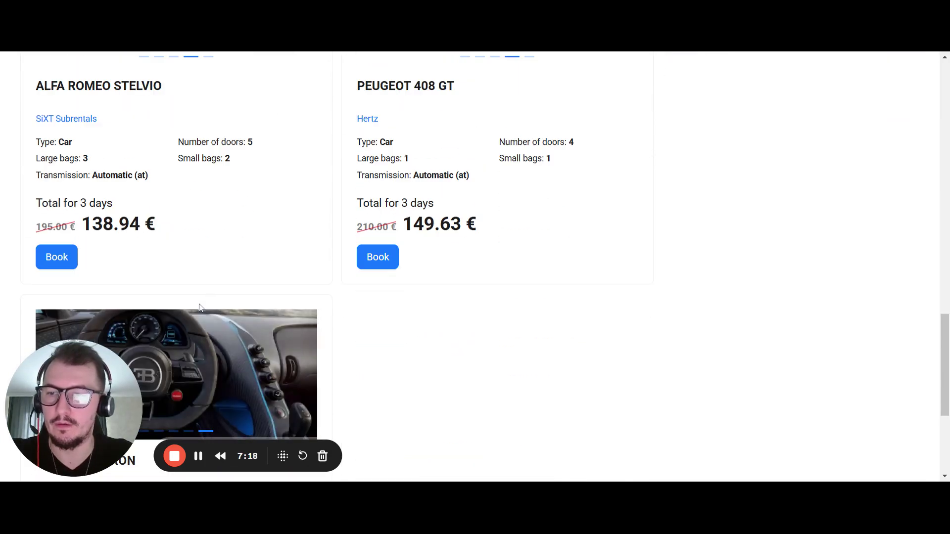
{"action": "left_click", "coordinate": [57, 195]}
- Highlight the booking time line and countdown value on the Extras page
{"action": "scroll", "coordinate": [364, 223], "scroll_direction": "up", "scroll_amount": 4}
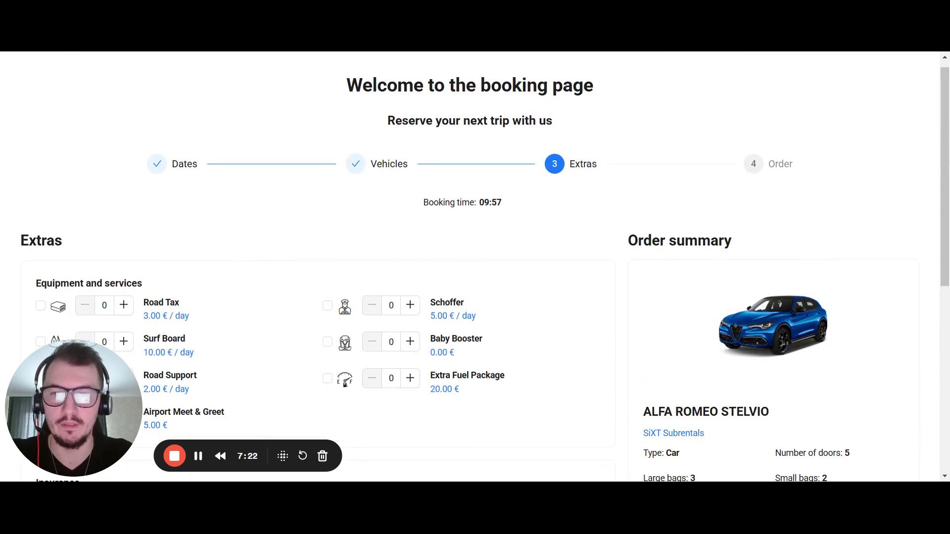
{"action": "triple_click", "coordinate": [463, 202]}
{"action": "left_click", "coordinate": [521, 207]}
{"action": "left_click_drag", "start_coordinate": [479, 203], "coordinate": [526, 205]}
{"action": "left_click", "coordinate": [517, 205]}
{"action": "left_click", "coordinate": [582, 204]}
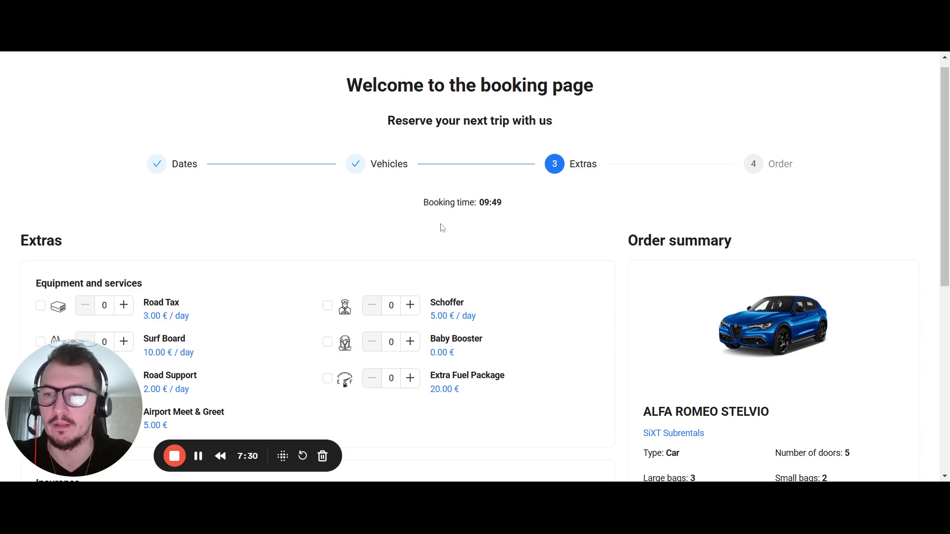
- Review the Order summary and continue with Zero Insurance and no extras
{"action": "left_click_drag", "start_coordinate": [72, 265], "coordinate": [97, 246]}
{"action": "scroll", "coordinate": [201, 239], "scroll_direction": "down", "scroll_amount": 4}
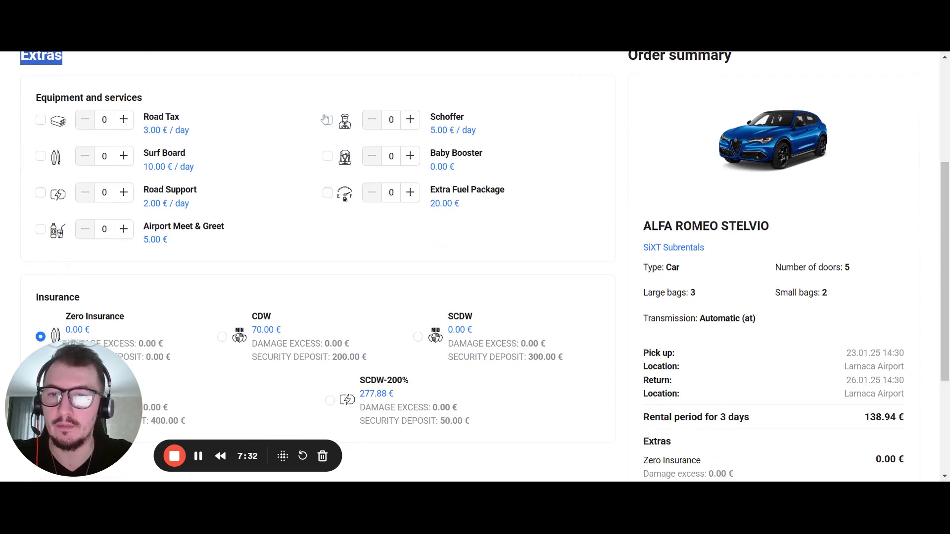
{"action": "scroll", "coordinate": [188, 228], "scroll_direction": "down", "scroll_amount": 3}
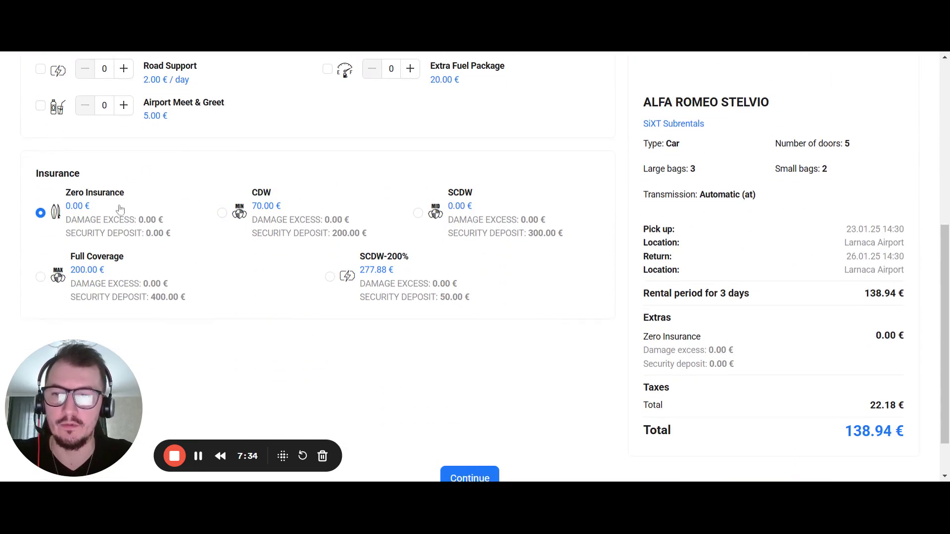
{"action": "scroll", "coordinate": [383, 228], "scroll_direction": "down", "scroll_amount": 1}
{"action": "scroll", "coordinate": [793, 248], "scroll_direction": "up", "scroll_amount": 5}
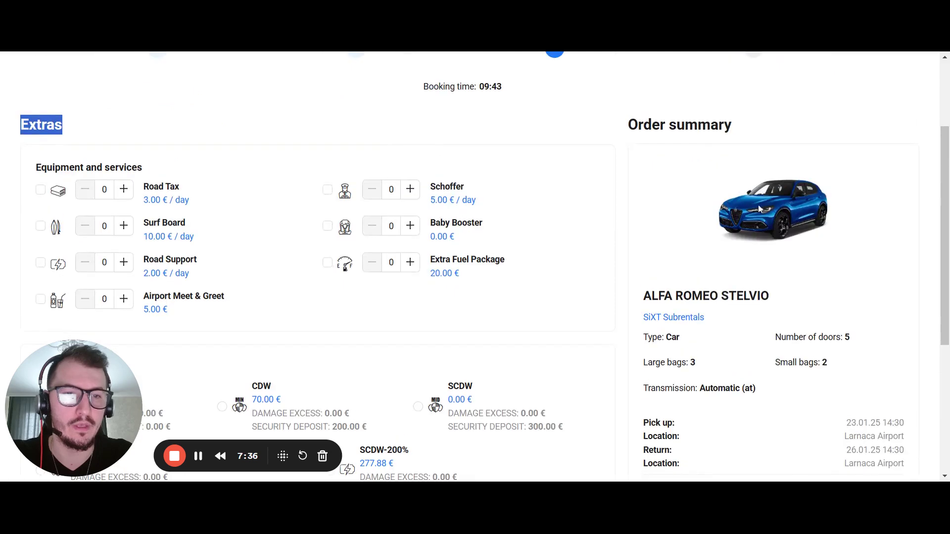
{"action": "left_click_drag", "start_coordinate": [624, 125], "coordinate": [732, 125]}
{"action": "scroll", "coordinate": [773, 197], "scroll_direction": "down", "scroll_amount": 5}
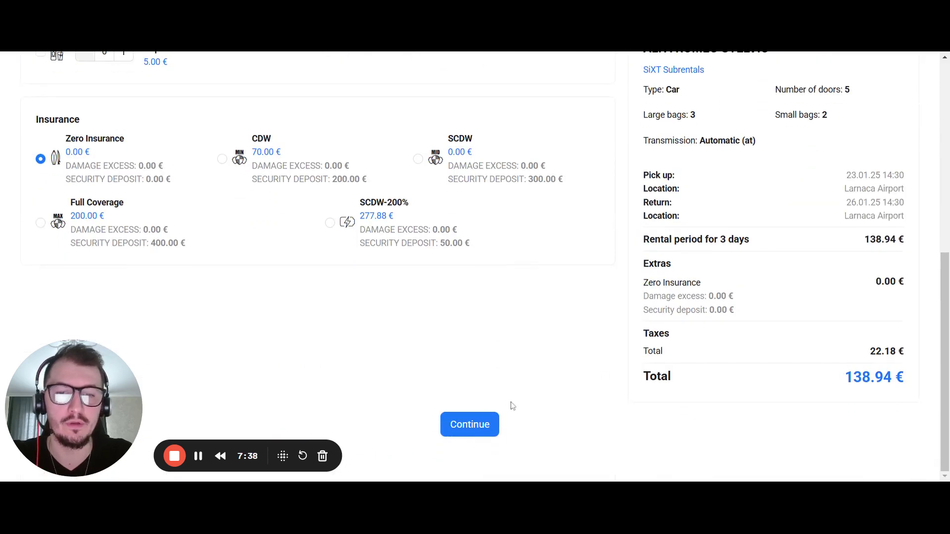
{"action": "left_click", "coordinate": [473, 424]}
- Enter the head driver's saved e-mail and verify it with the pasted code
{"action": "left_click_drag", "start_coordinate": [17, 243], "coordinate": [137, 245]}
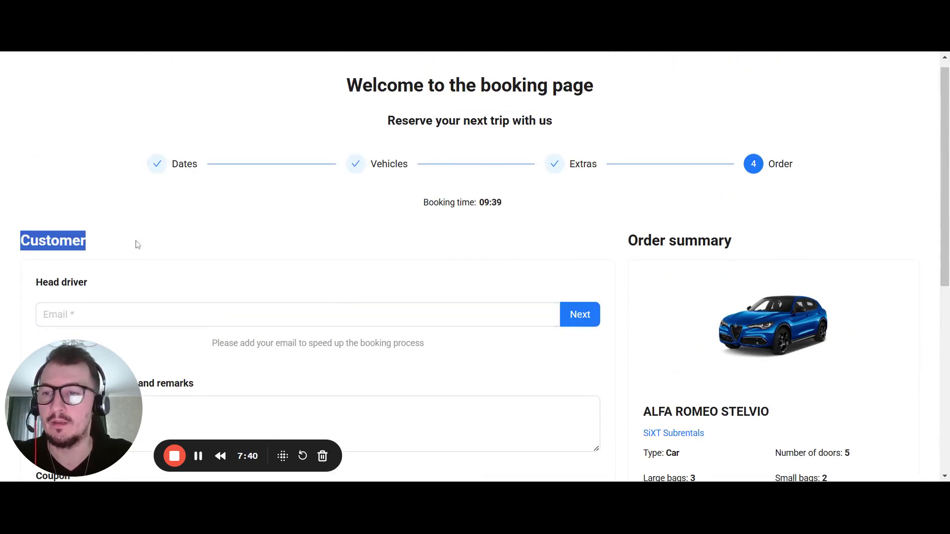
{"action": "scroll", "coordinate": [360, 208], "scroll_direction": "down", "scroll_amount": 1}
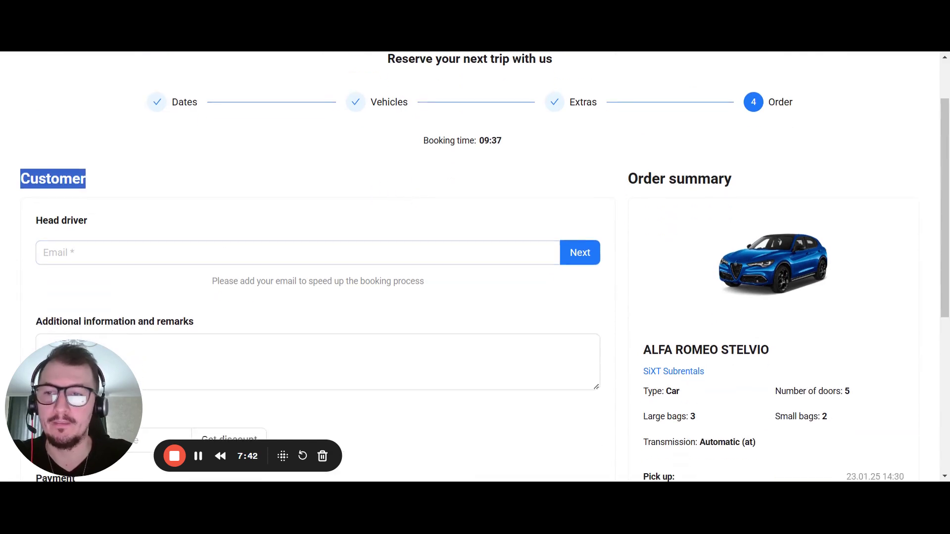
{"action": "left_click", "coordinate": [97, 253]}
{"action": "left_click", "coordinate": [97, 272]}
{"action": "left_click", "coordinate": [95, 271]}
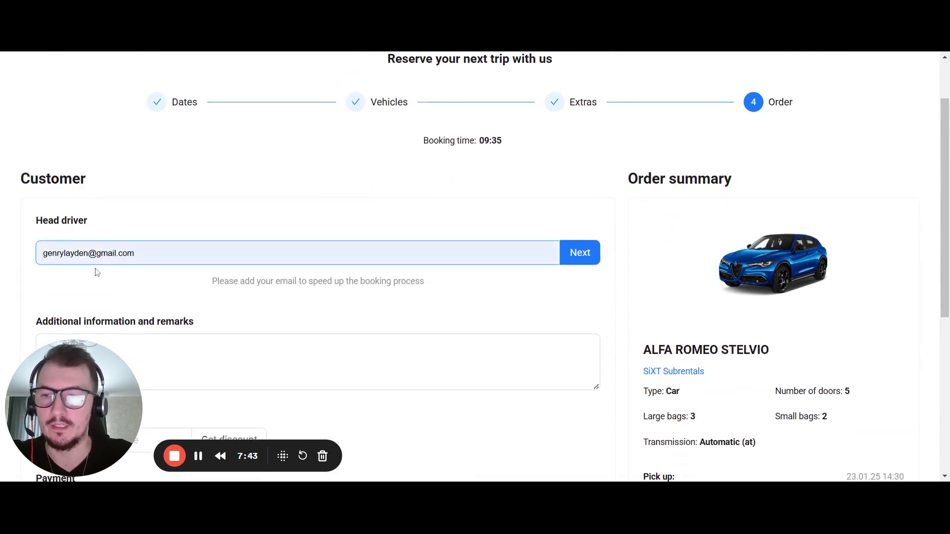
{"action": "left_click", "coordinate": [568, 253]}
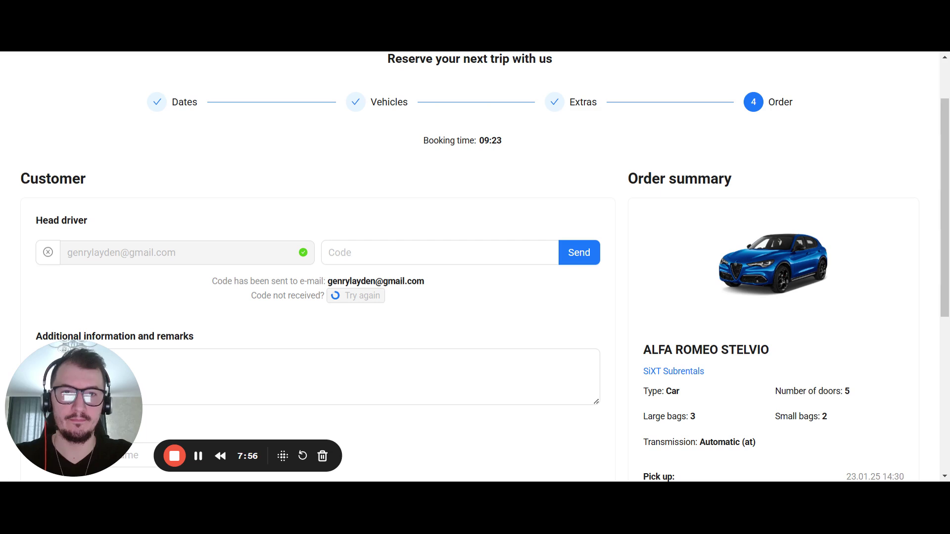
{"action": "left_click", "coordinate": [544, 252]}
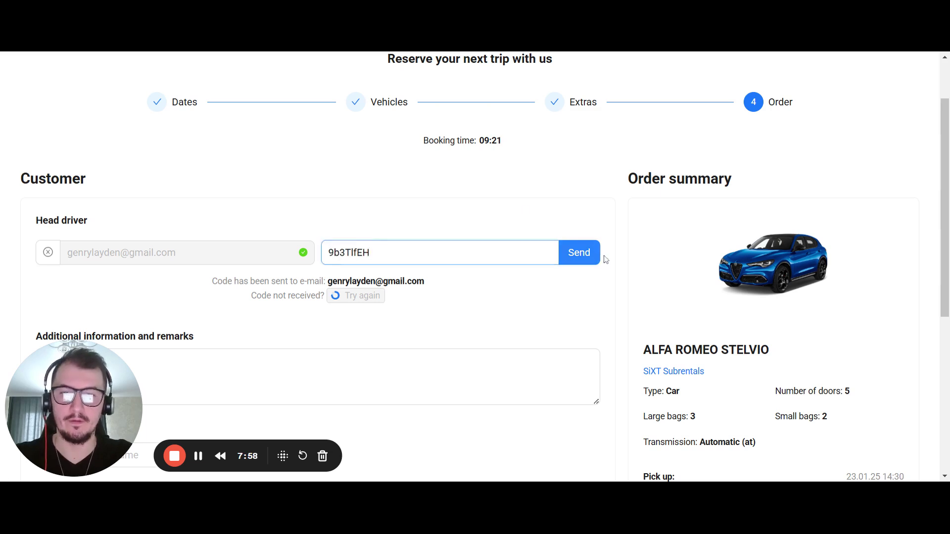
{"action": "left_click", "coordinate": [577, 250]}
- Go over the head driver's first-name and last-name fields
{"action": "scroll", "coordinate": [250, 151], "scroll_direction": "down", "scroll_amount": 2}
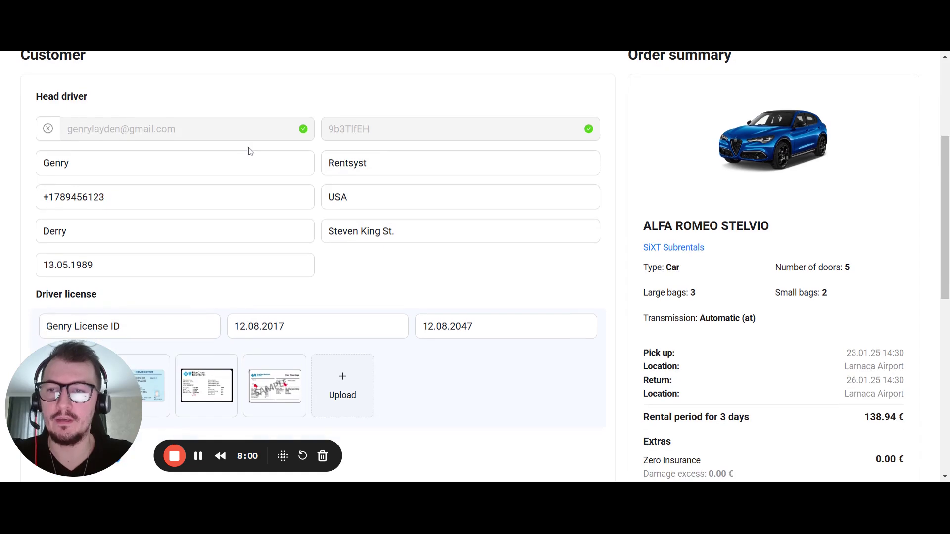
{"action": "left_click", "coordinate": [250, 158]}
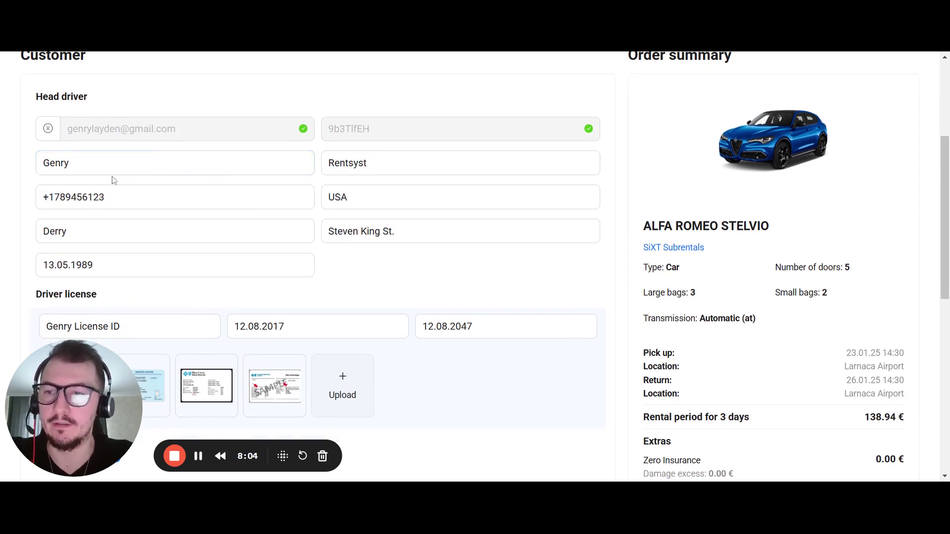
{"action": "key", "text": "Tab"}
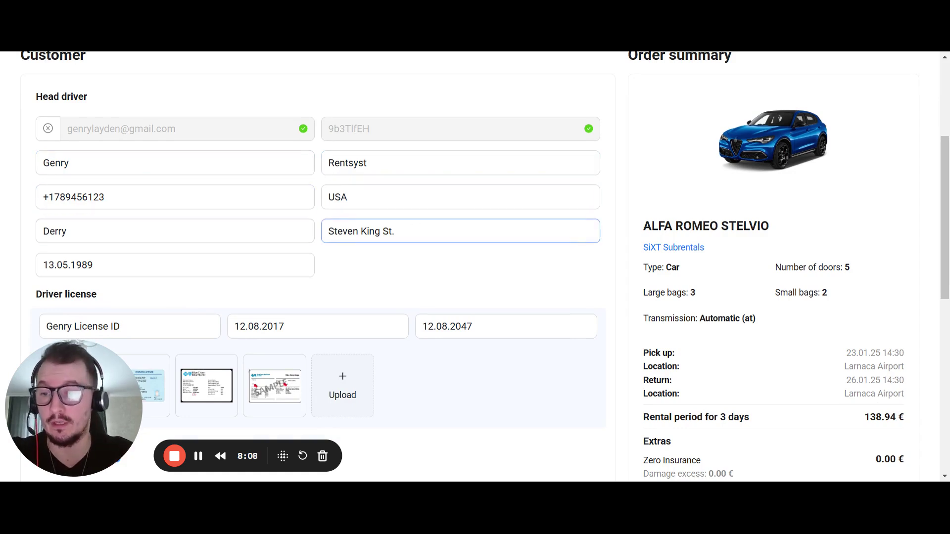
{"action": "scroll", "coordinate": [257, 285], "scroll_direction": "down", "scroll_amount": 2}
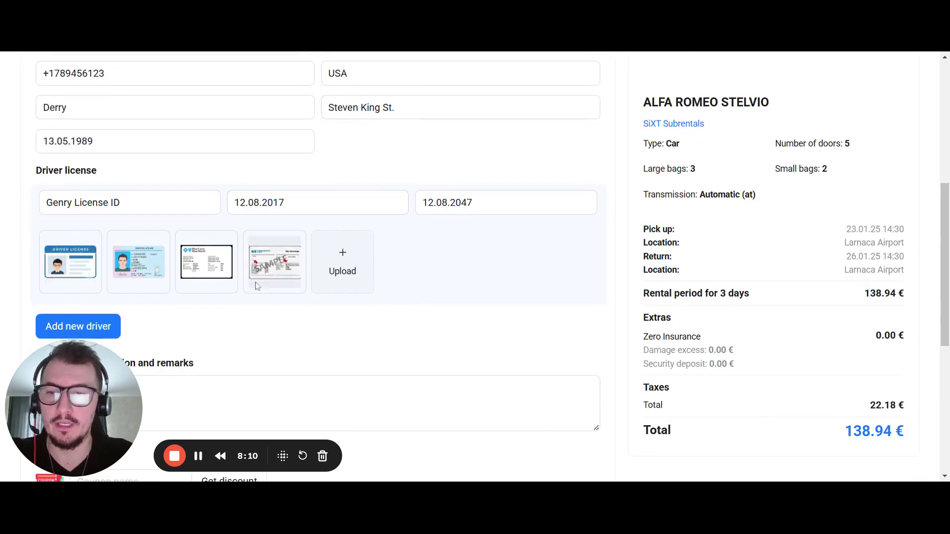
- Preview the first three uploaded licence images, closing each enlargement
{"action": "left_click", "coordinate": [64, 270]}
{"action": "left_click", "coordinate": [471, 333]}
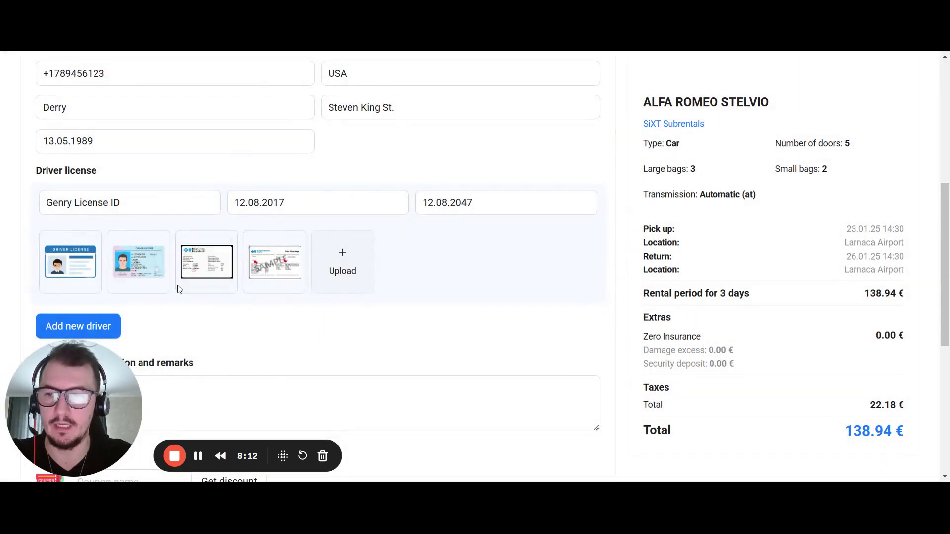
{"action": "left_click", "coordinate": [131, 262]}
{"action": "left_click", "coordinate": [363, 337]}
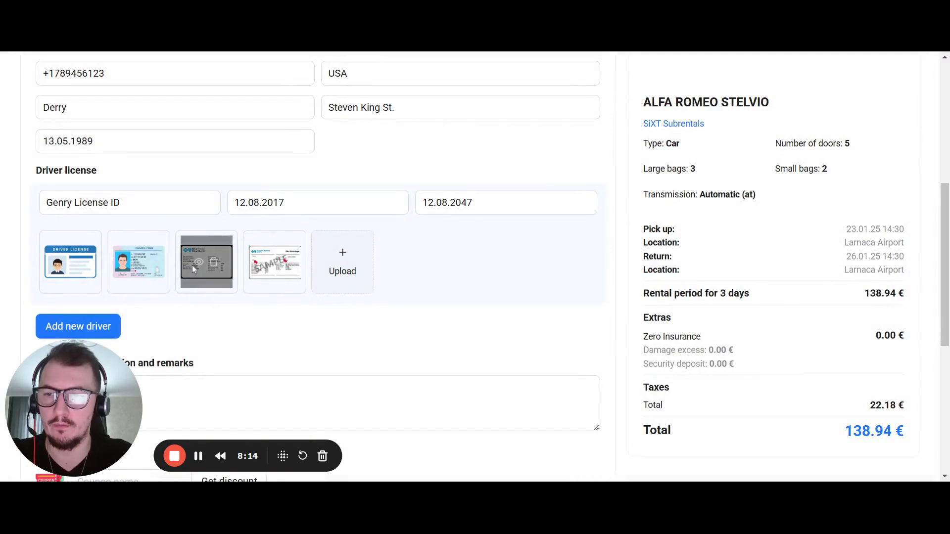
{"action": "left_click", "coordinate": [192, 265]}
{"action": "left_click", "coordinate": [478, 354]}
{"action": "scroll", "coordinate": [483, 294], "scroll_direction": "down", "scroll_amount": 3}
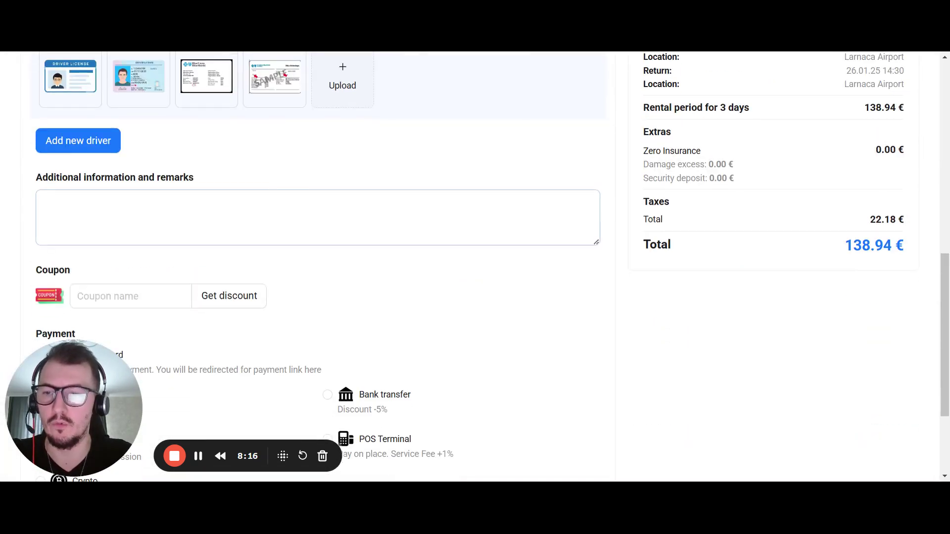
- Look over the additional remarks field and the coupon section below it
{"action": "left_click_drag", "start_coordinate": [36, 177], "coordinate": [223, 182]}
{"action": "left_click", "coordinate": [223, 208]}
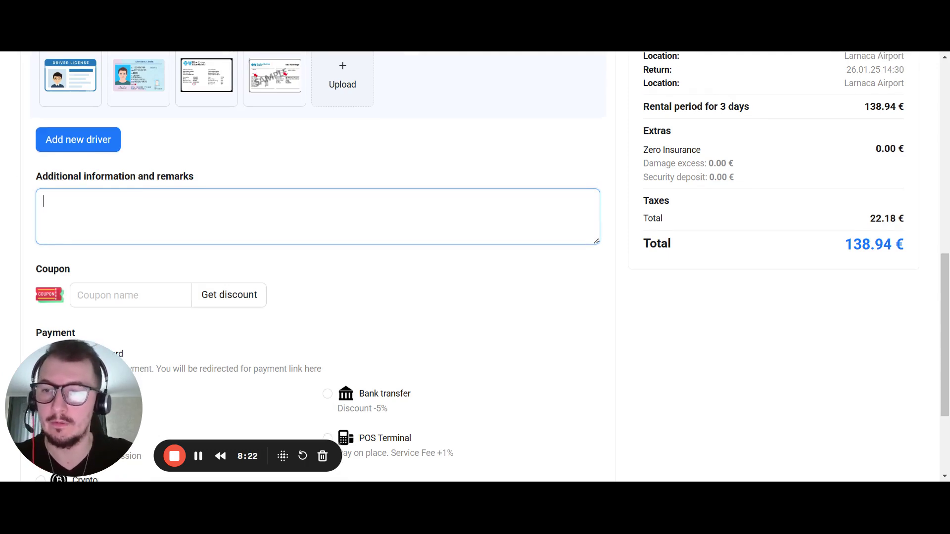
{"action": "scroll", "coordinate": [42, 165], "scroll_direction": "down", "scroll_amount": 3}
{"action": "left_click_drag", "start_coordinate": [42, 144], "coordinate": [170, 155]}
{"action": "scroll", "coordinate": [259, 177], "scroll_direction": "down", "scroll_amount": 1}
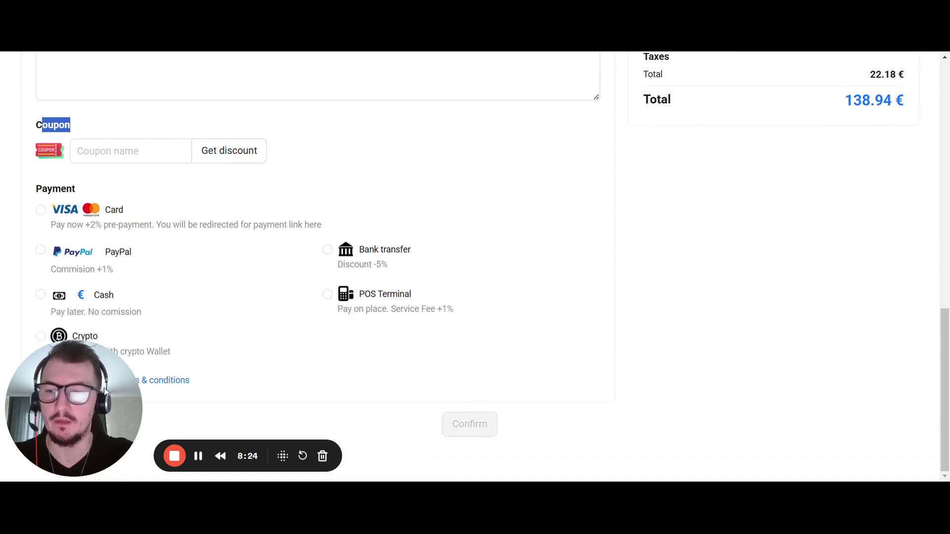
{"action": "left_click", "coordinate": [65, 212]}
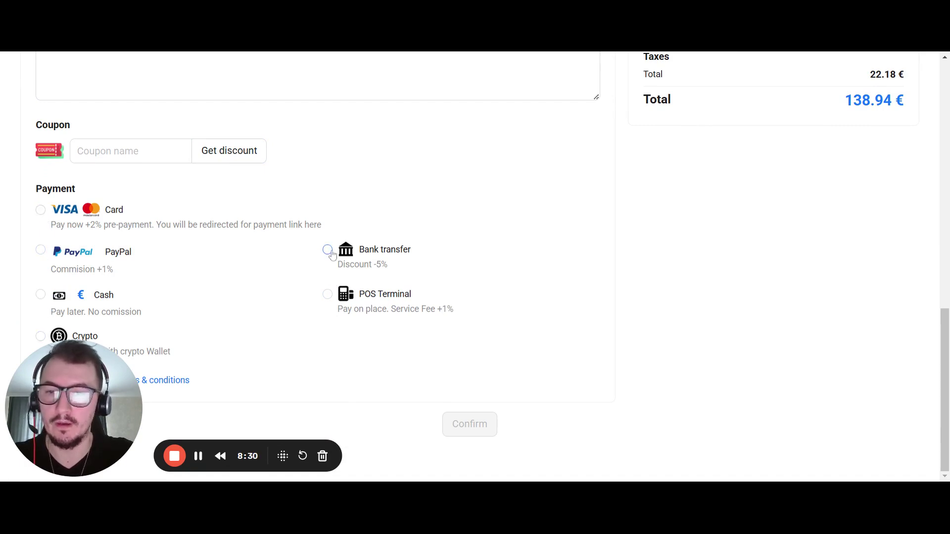
- Pay by Cash, accept the Terms & conditions and confirm the booking
{"action": "left_click", "coordinate": [40, 295]}
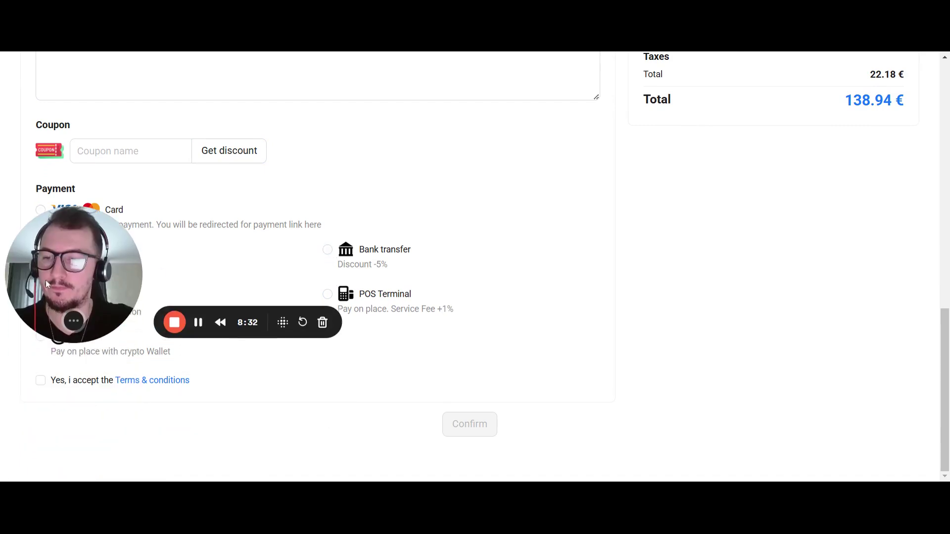
{"action": "left_click", "coordinate": [41, 380]}
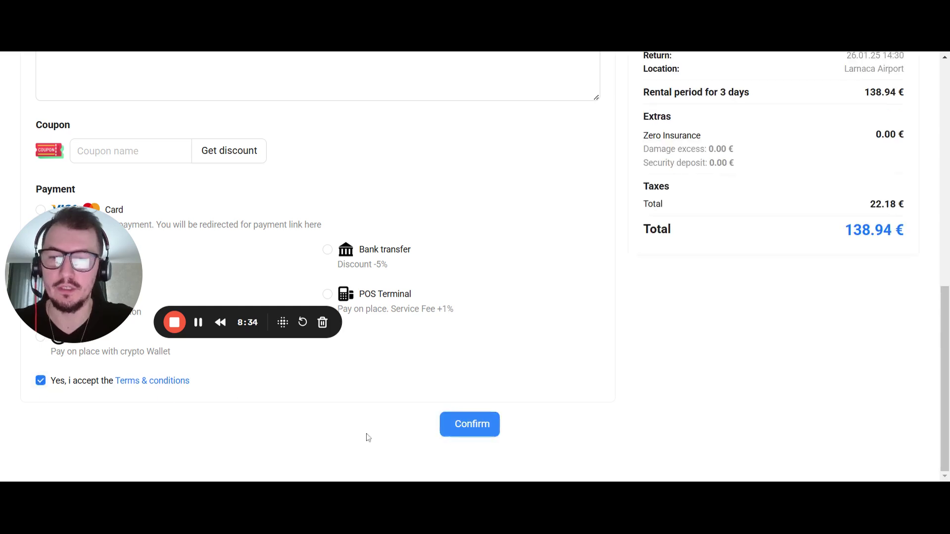
{"action": "left_click", "coordinate": [470, 424]}
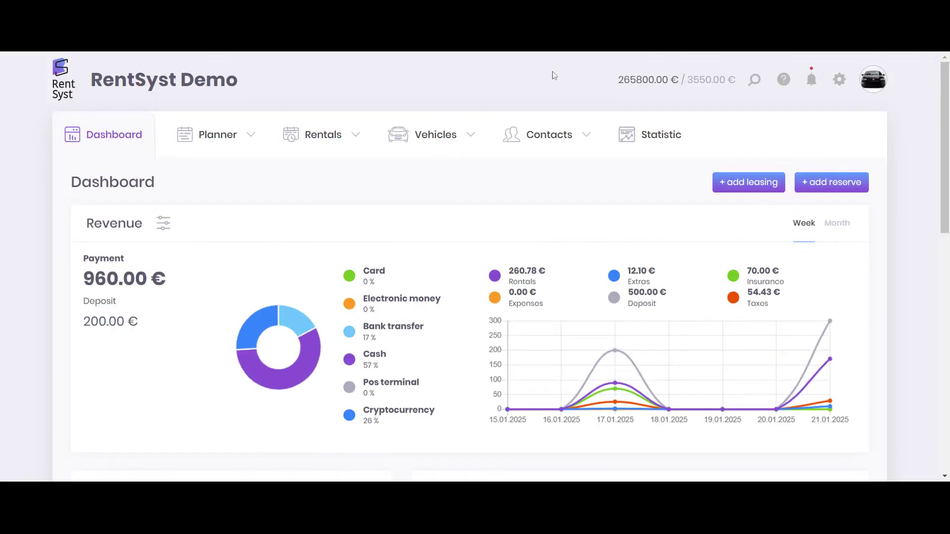
- Open reservation 741 from Rentals > Reservations and confirm its agent REF 2 under Documents
{"action": "left_click", "coordinate": [350, 136]}
{"action": "left_click", "coordinate": [317, 182]}
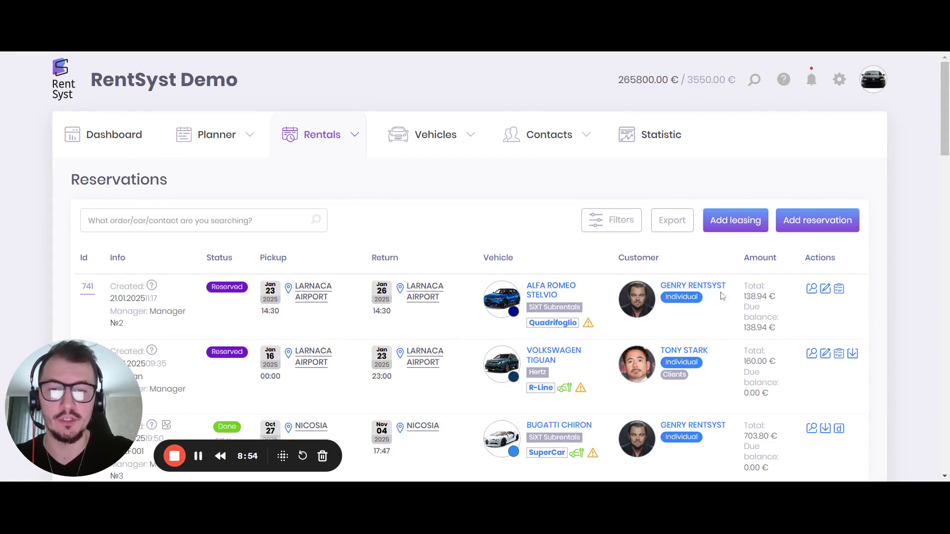
{"action": "left_click", "coordinate": [826, 290]}
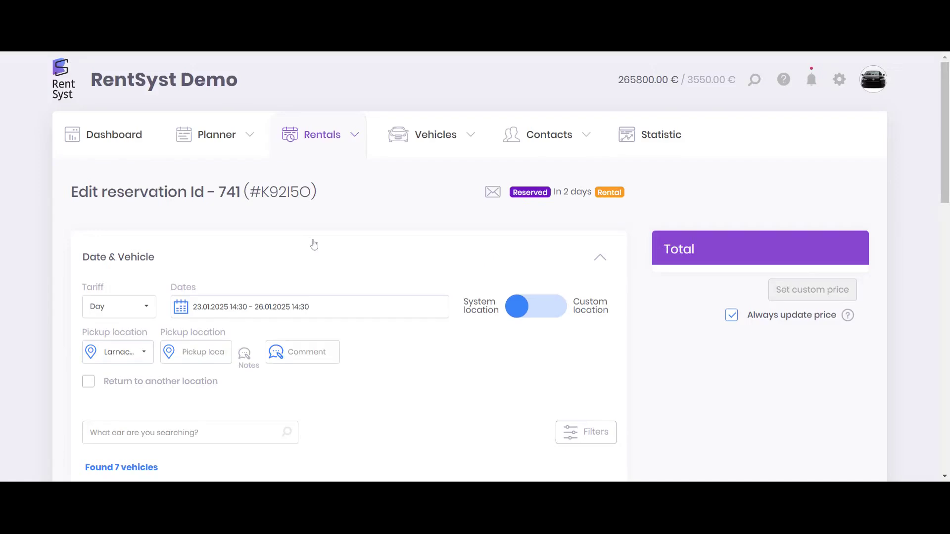
{"action": "scroll", "coordinate": [430, 262], "scroll_direction": "down", "scroll_amount": 15}
{"action": "left_click", "coordinate": [430, 257]}
{"action": "scroll", "coordinate": [445, 280], "scroll_direction": "down", "scroll_amount": 1}
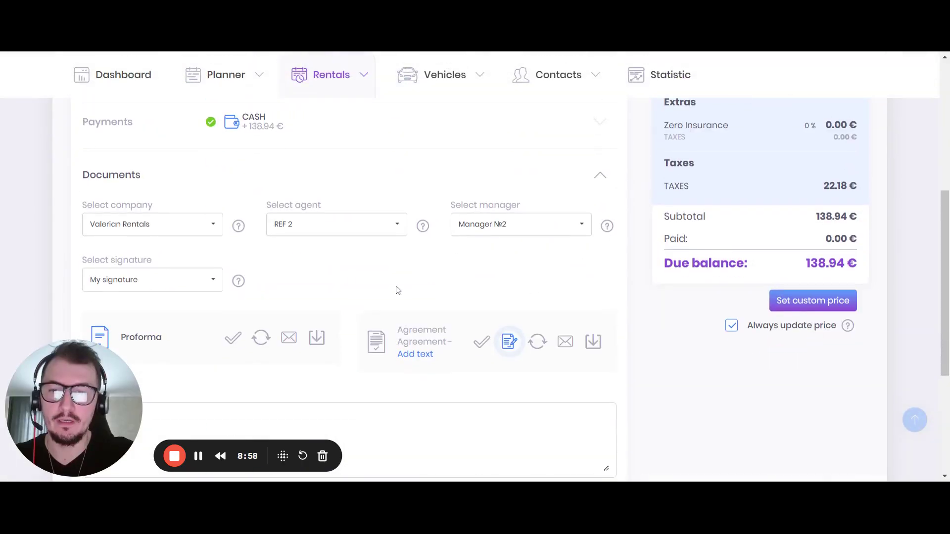
{"action": "triple_click", "coordinate": [279, 214]}
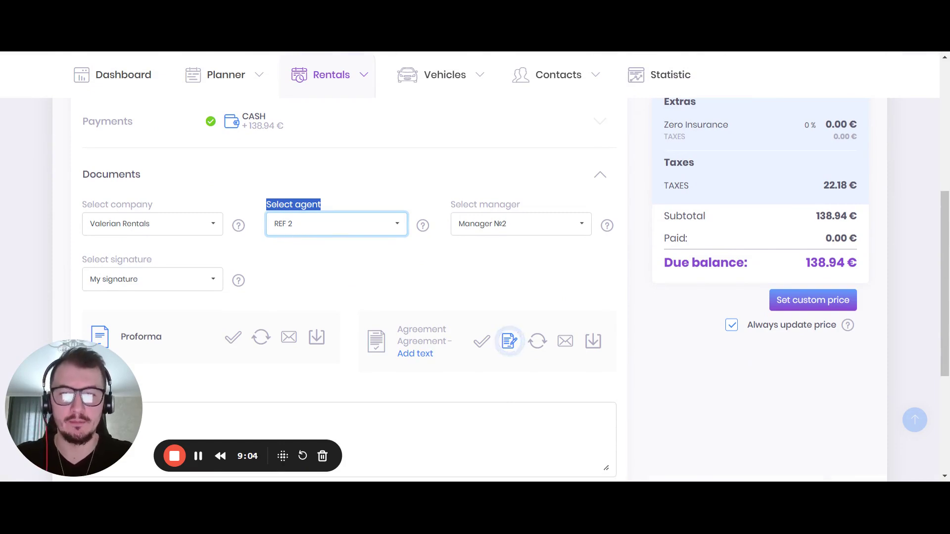
{"action": "scroll", "coordinate": [288, 233], "scroll_direction": "up", "scroll_amount": 6}
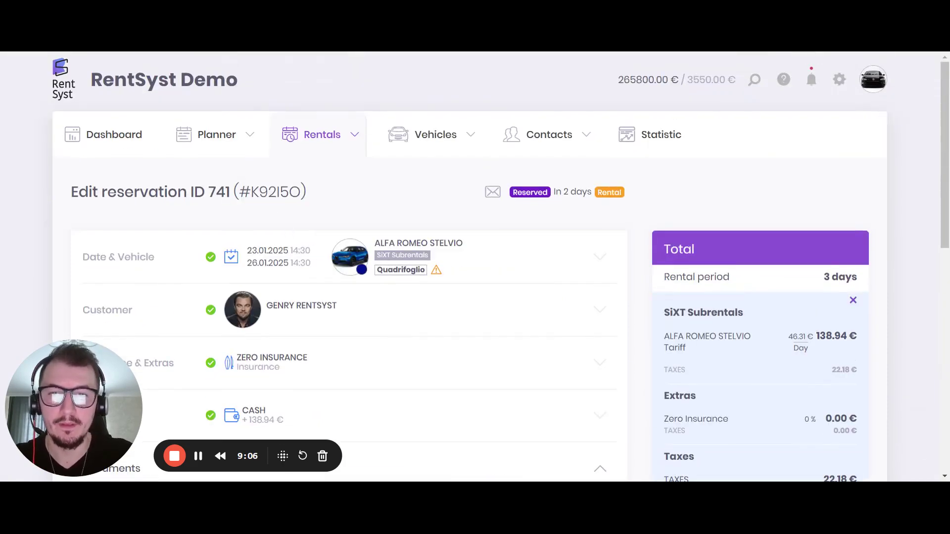
- Open agent REF 2's referral link dialog under Settings > Integrations & Agents
{"action": "left_click", "coordinate": [839, 79]}
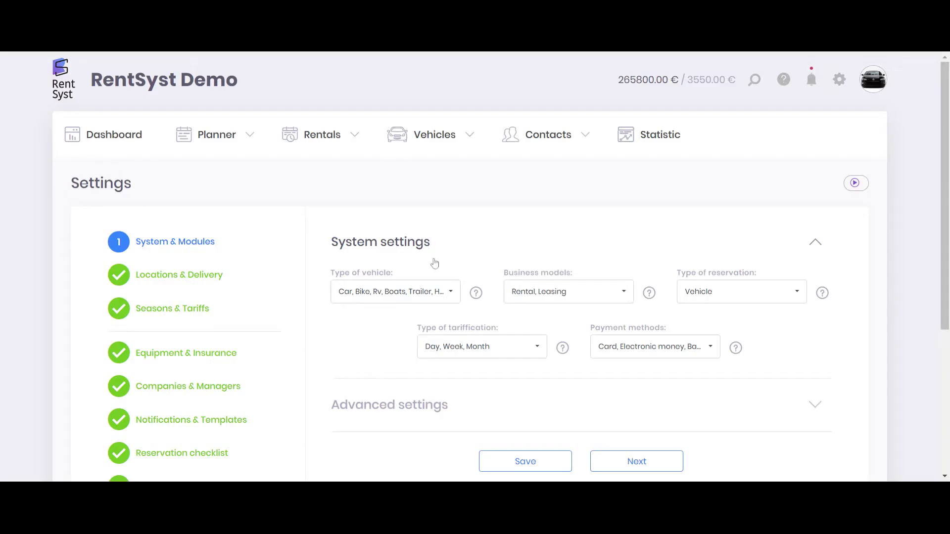
{"action": "scroll", "coordinate": [214, 328], "scroll_direction": "down", "scroll_amount": 5}
{"action": "left_click", "coordinate": [219, 340]}
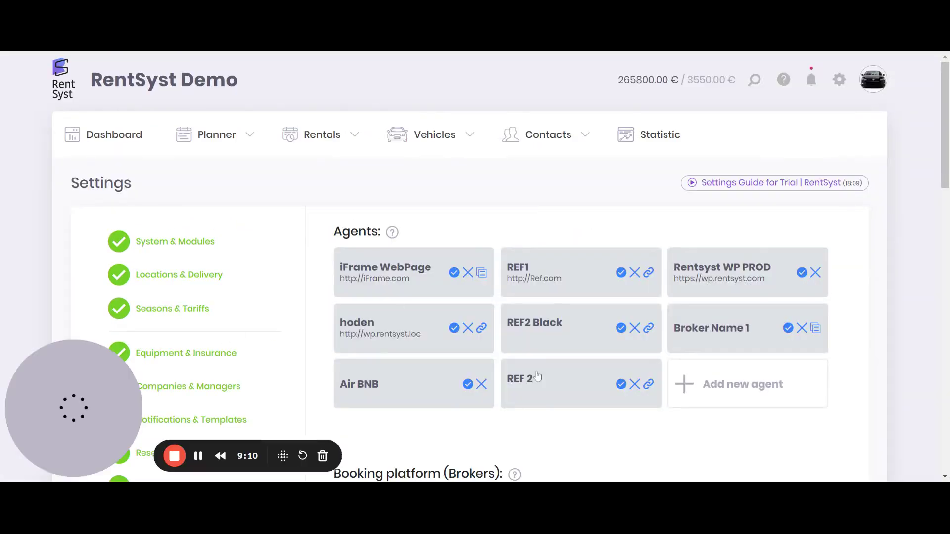
{"action": "left_click", "coordinate": [649, 385]}
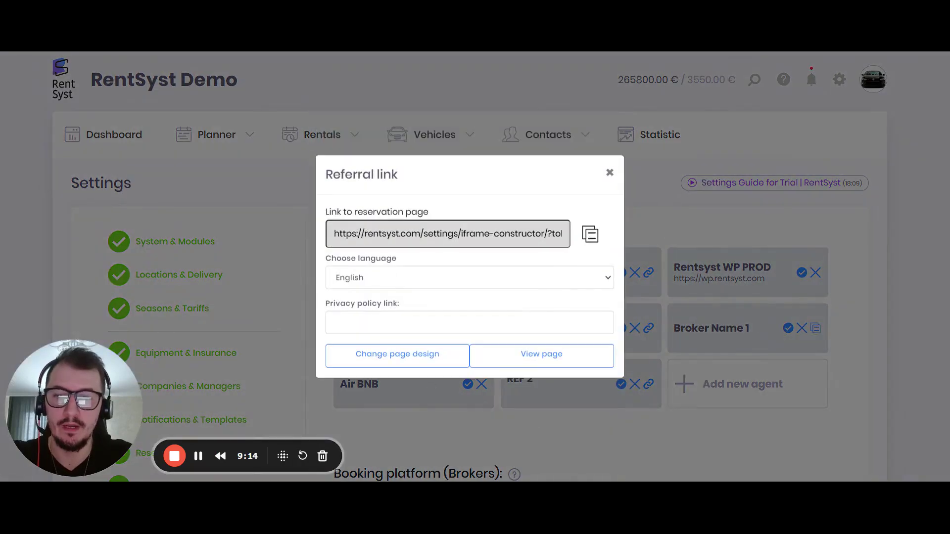
- Leave the privacy policy link empty, check the page language, and launch Change page design
{"action": "left_click_drag", "start_coordinate": [322, 310], "coordinate": [427, 312]}
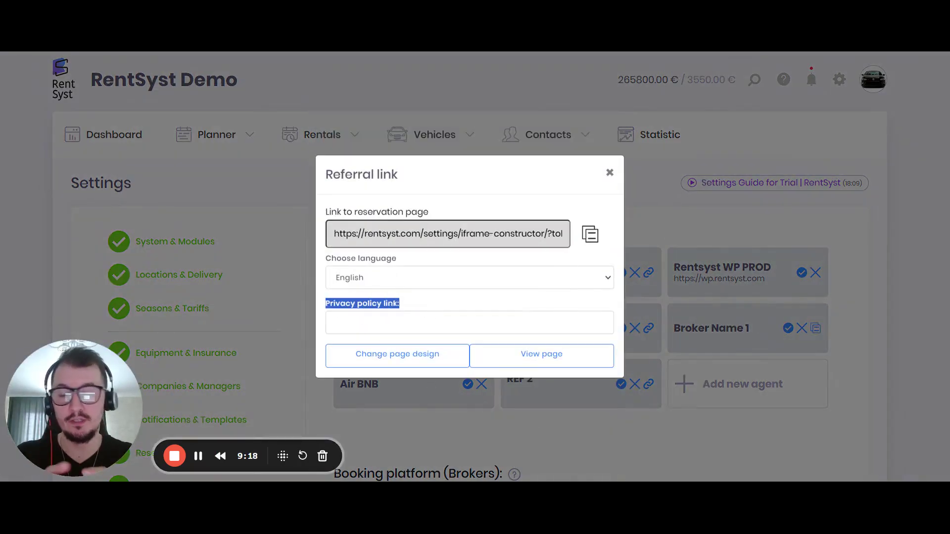
{"action": "left_click", "coordinate": [446, 322]}
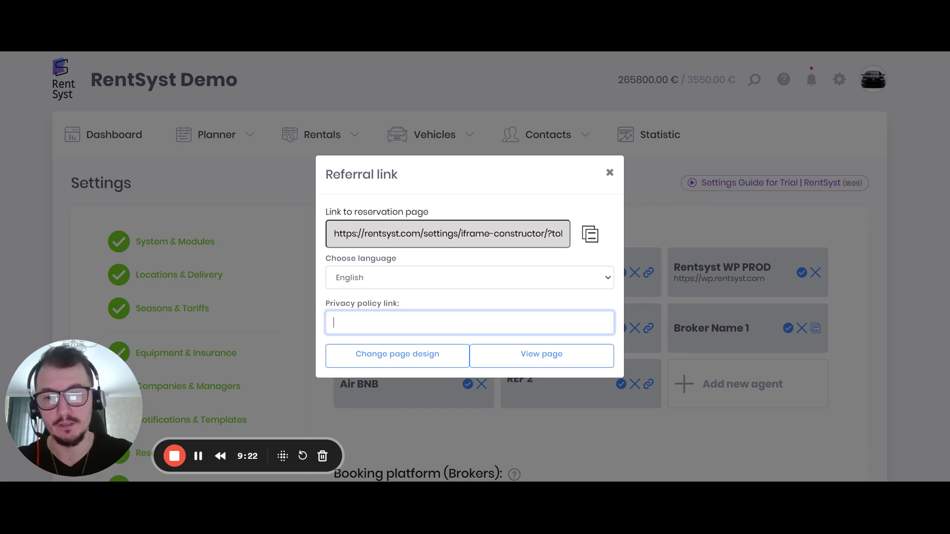
{"action": "left_click", "coordinate": [454, 302]}
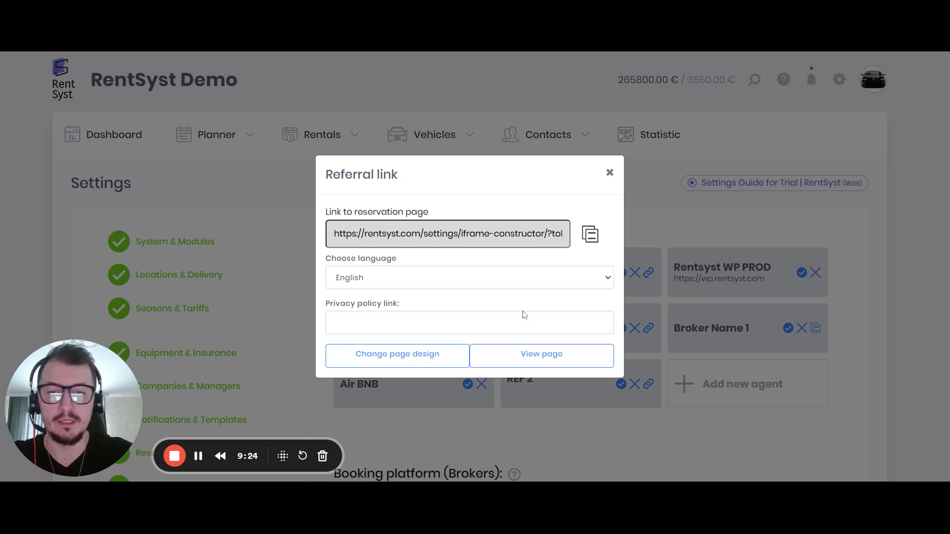
{"action": "left_click_drag", "start_coordinate": [329, 262], "coordinate": [502, 289]}
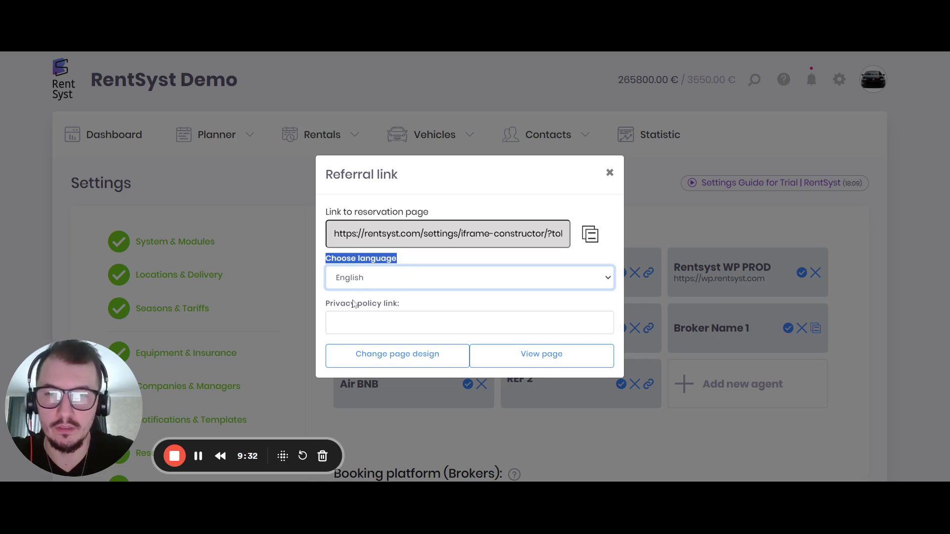
{"action": "left_click", "coordinate": [322, 301]}
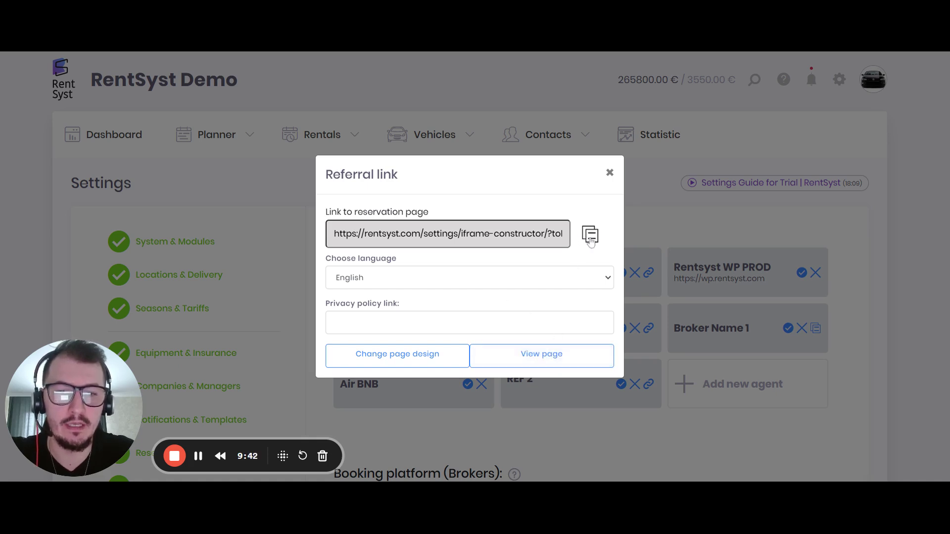
{"action": "left_click", "coordinate": [398, 361]}
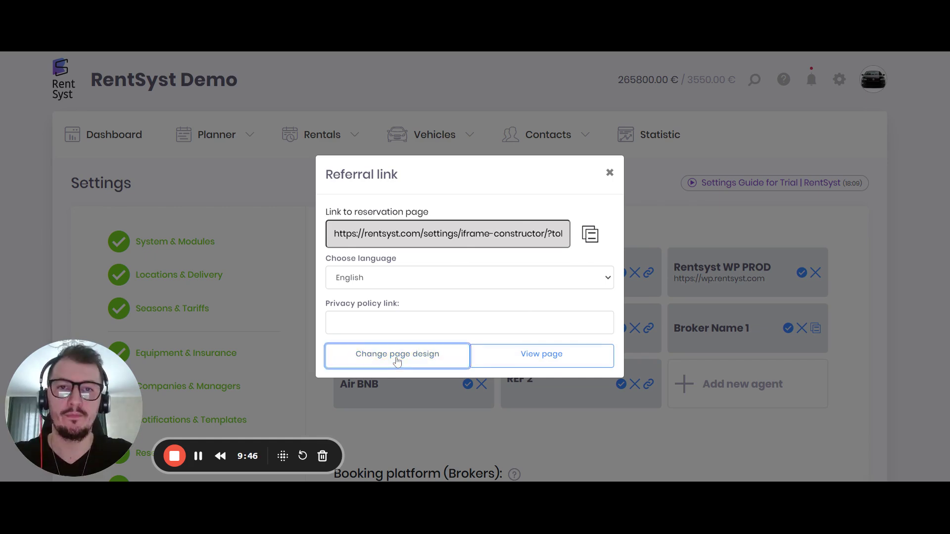
{"action": "left_click", "coordinate": [397, 361]}
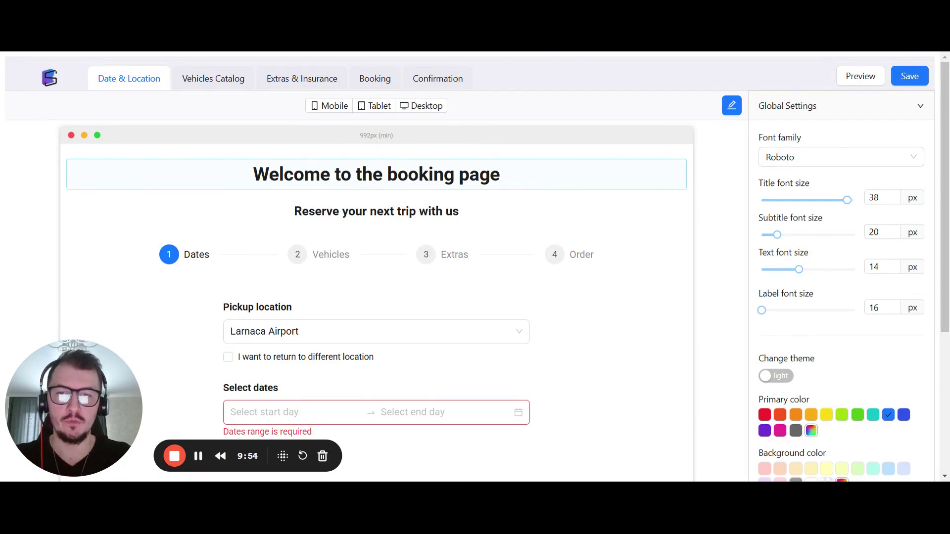
- Make the page title 54 px and dark red
{"action": "left_click", "coordinate": [390, 169]}
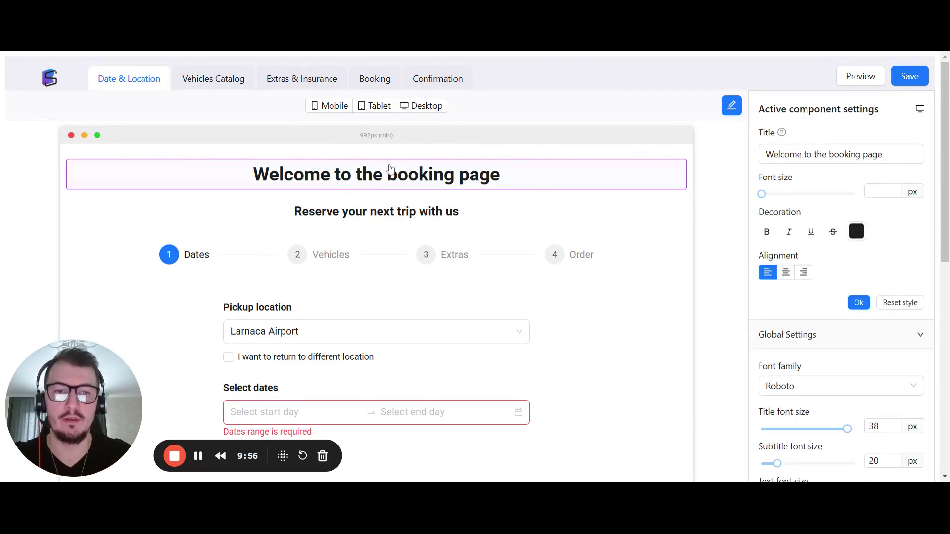
{"action": "left_click_drag", "start_coordinate": [783, 195], "coordinate": [839, 207]}
{"action": "left_click", "coordinate": [856, 232]}
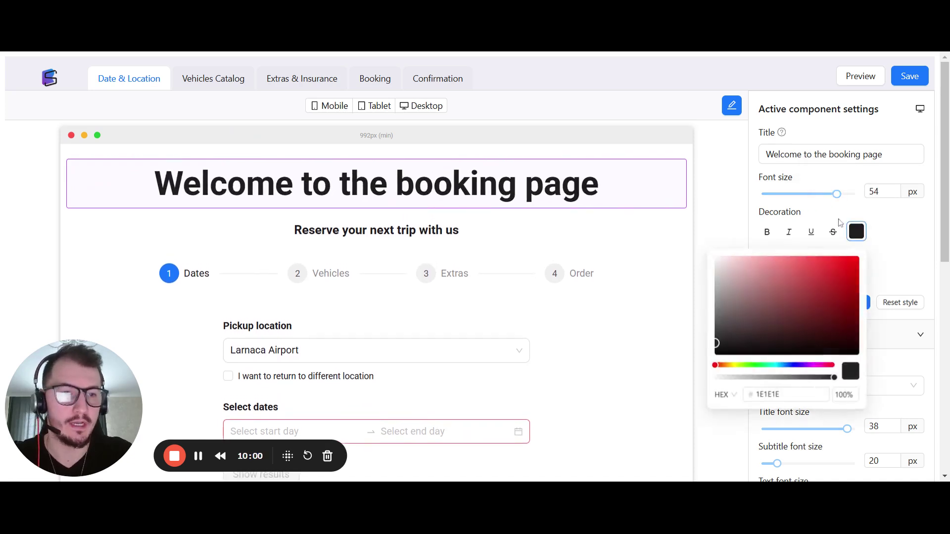
{"action": "mouse_move", "coordinate": [832, 278]}
{"action": "left_mouse_down"}
{"action": "mouse_move", "coordinate": [827, 301]}
{"action": "mouse_move", "coordinate": [830, 288]}
{"action": "mouse_move", "coordinate": [848, 292]}
{"action": "left_mouse_up"}
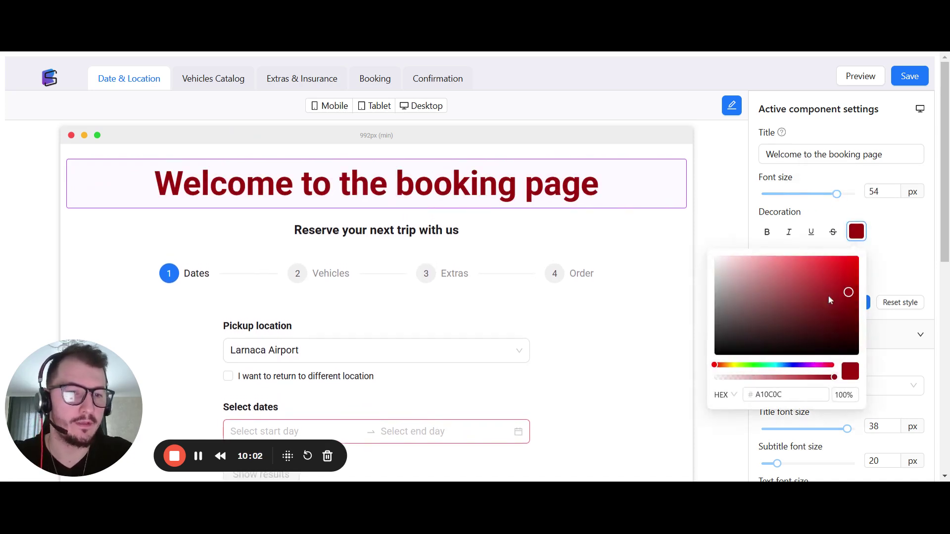
{"action": "left_click", "coordinate": [725, 146]}
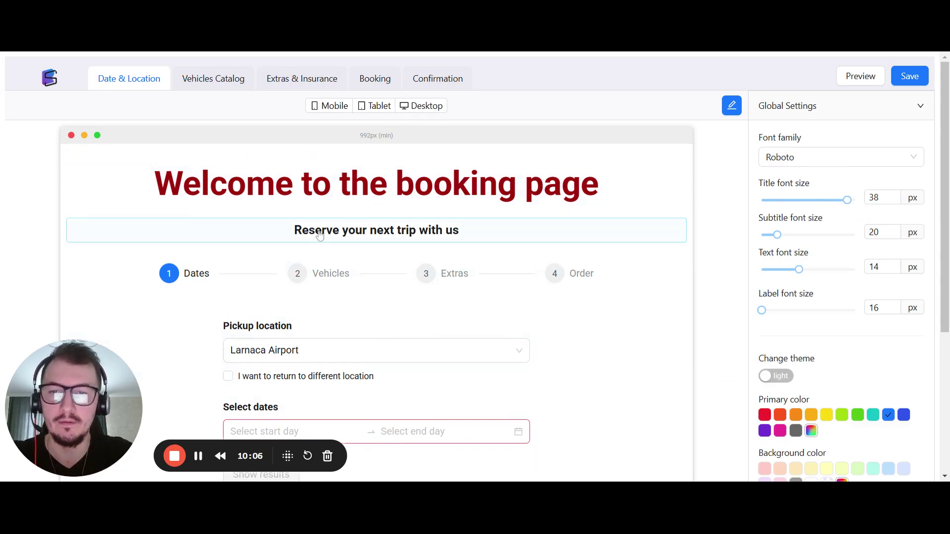
- Inspect the subtitle, step progress bar and page container settings
{"action": "left_click", "coordinate": [243, 235]}
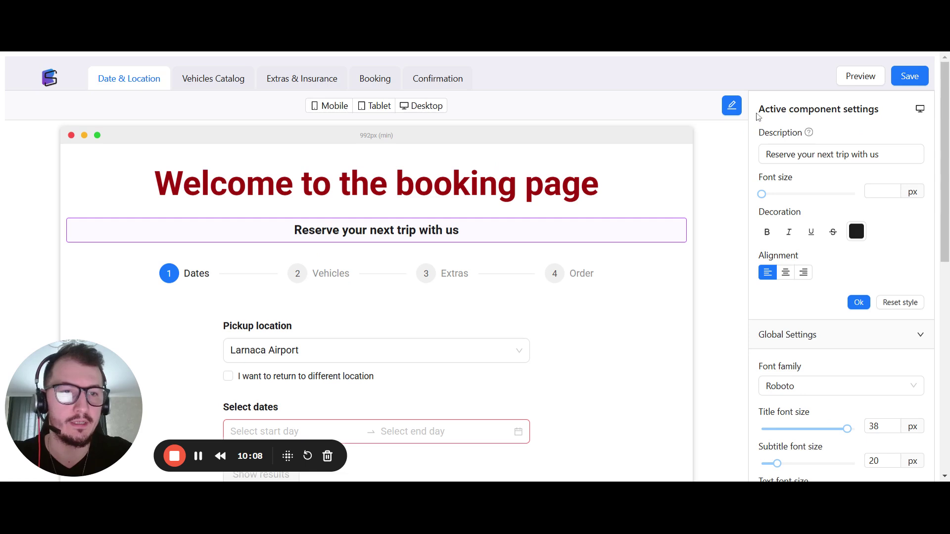
{"action": "left_click_drag", "start_coordinate": [758, 117], "coordinate": [884, 120]}
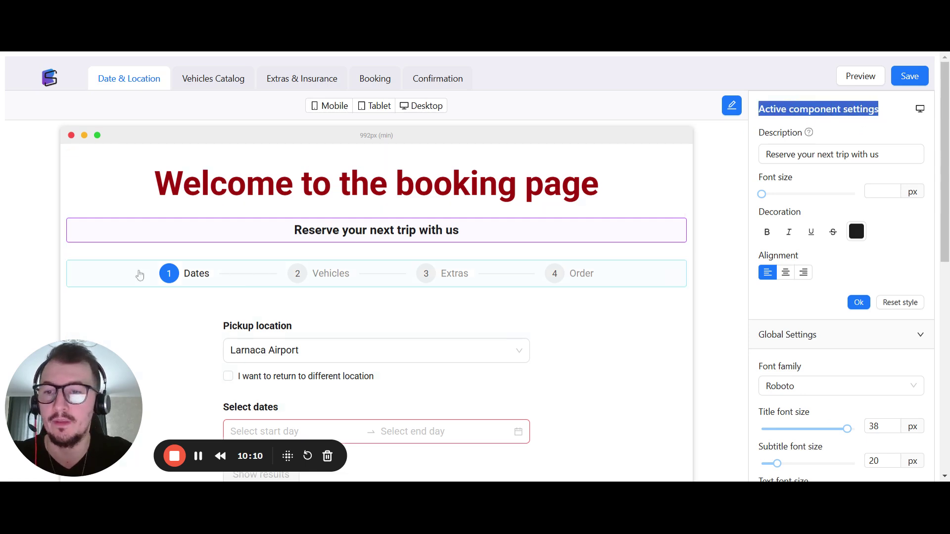
{"action": "left_click", "coordinate": [139, 275]}
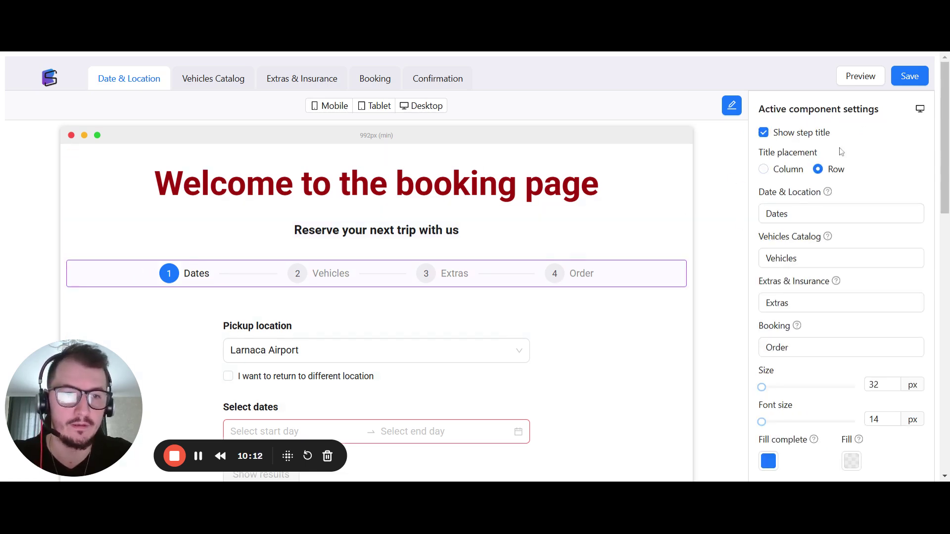
{"action": "left_click", "coordinate": [626, 157]}
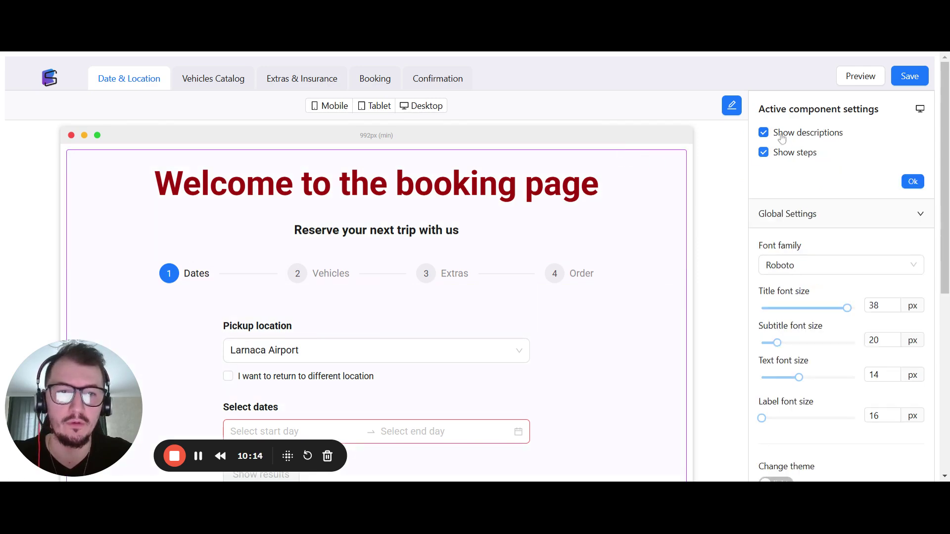
- Toggle descriptions and steps off and back on, then preview the 360 px mobile layout
{"action": "left_click", "coordinate": [763, 132]}
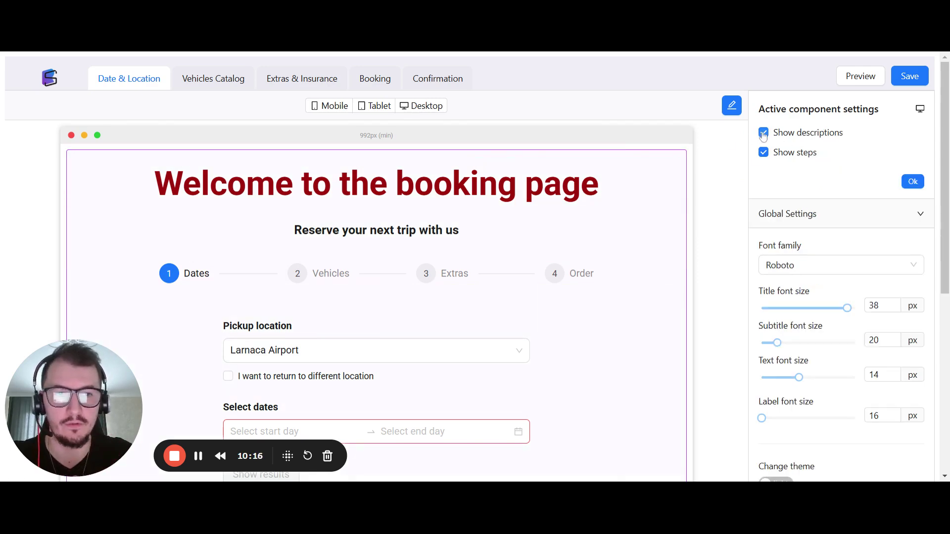
{"action": "left_click", "coordinate": [763, 152]}
{"action": "left_click", "coordinate": [763, 153]}
{"action": "left_click", "coordinate": [763, 132]}
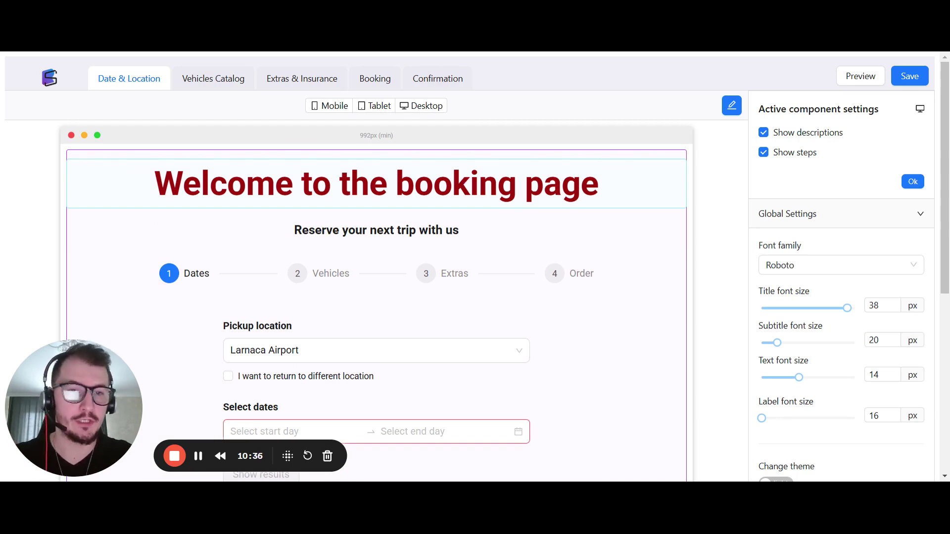
{"action": "left_click", "coordinate": [333, 115]}
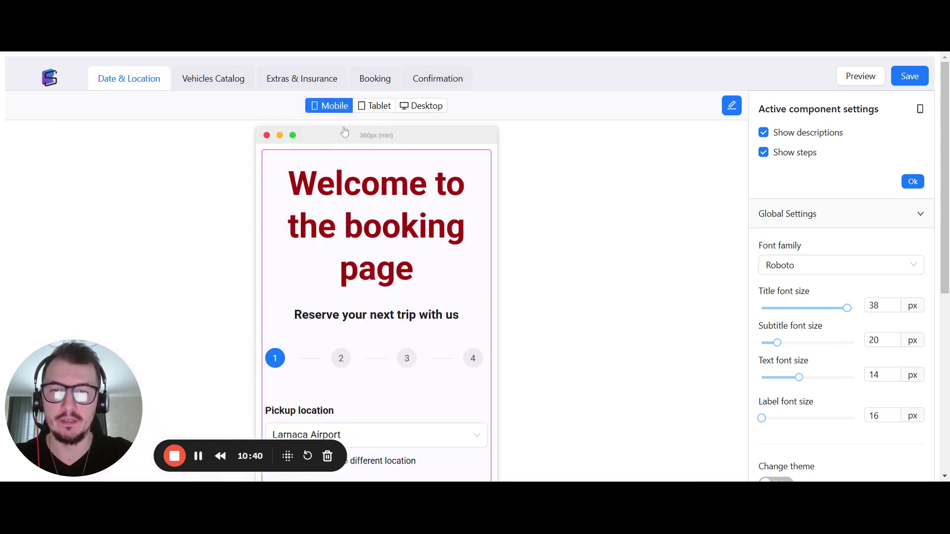
- Preview the page at full desktop width and try column direction with one vehicle per row
{"action": "left_click", "coordinate": [419, 107]}
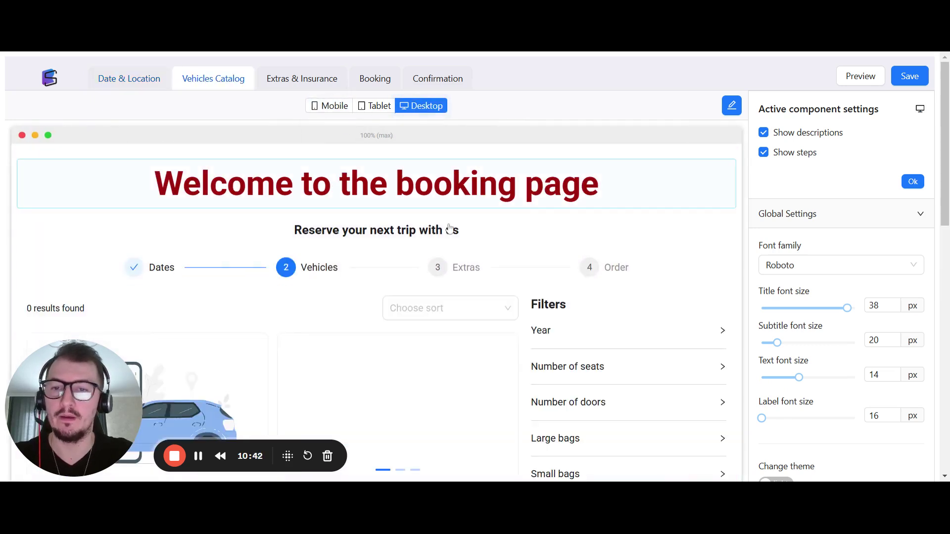
{"action": "scroll", "coordinate": [449, 228], "scroll_direction": "down", "scroll_amount": 4}
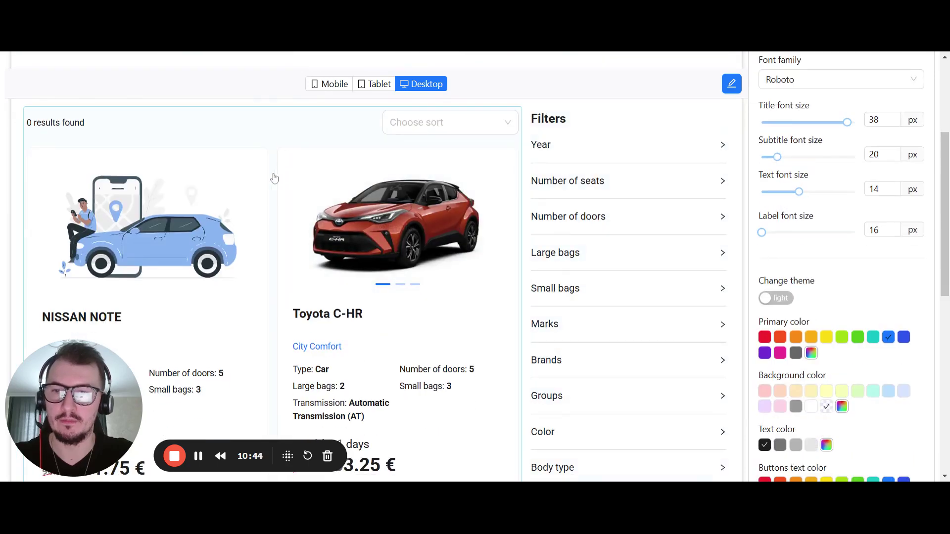
{"action": "scroll", "coordinate": [780, 223], "scroll_direction": "up", "scroll_amount": 4}
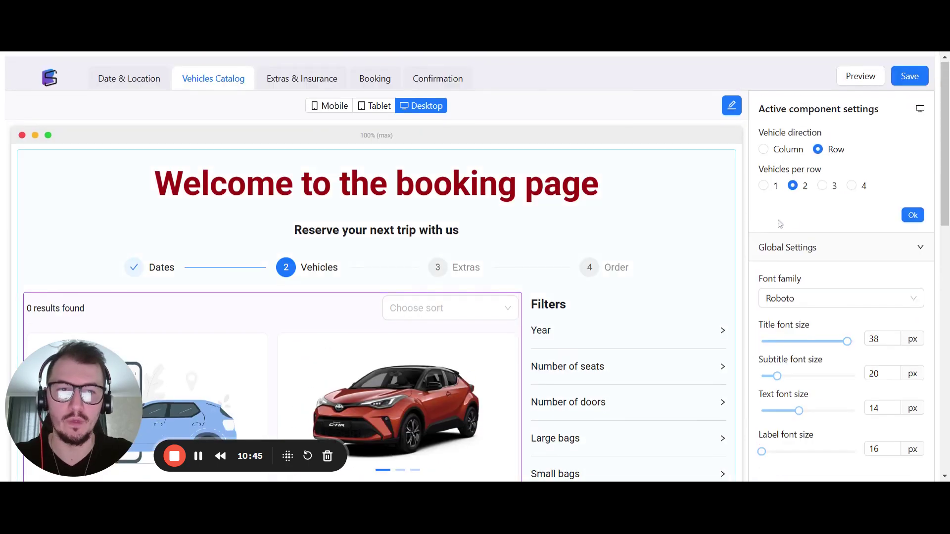
{"action": "left_click", "coordinate": [763, 149]}
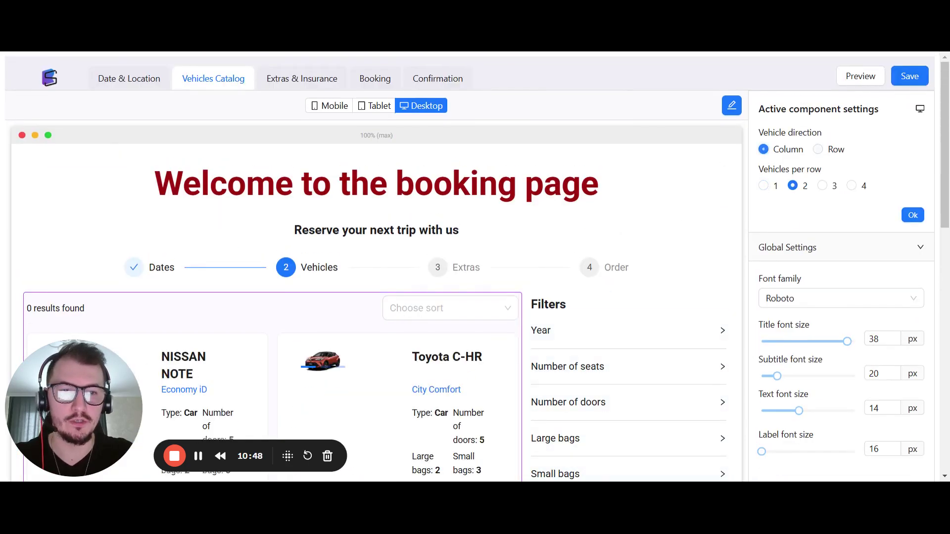
{"action": "left_click", "coordinate": [763, 187]}
{"action": "scroll", "coordinate": [383, 244], "scroll_direction": "down", "scroll_amount": 5}
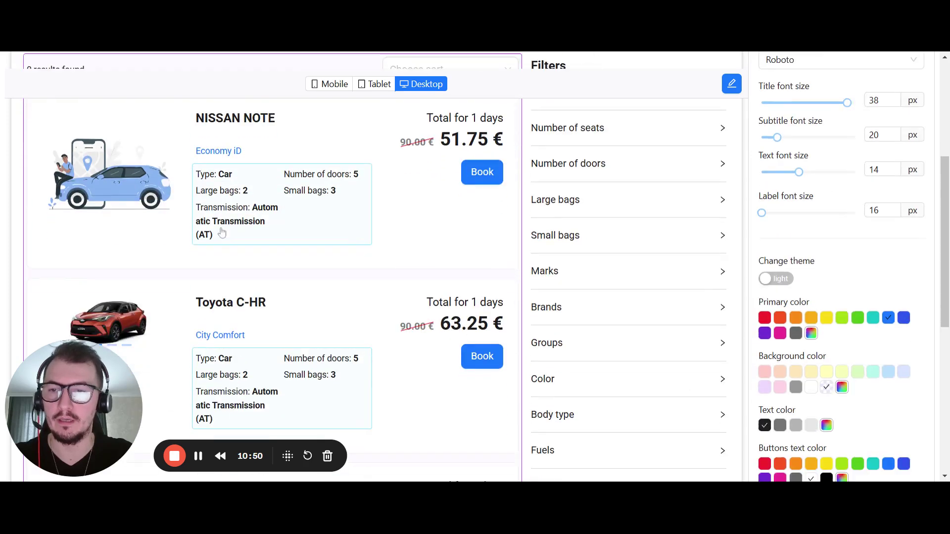
{"action": "scroll", "coordinate": [232, 237], "scroll_direction": "up", "scroll_amount": 4}
{"action": "scroll", "coordinate": [134, 329], "scroll_direction": "down", "scroll_amount": 3}
{"action": "scroll", "coordinate": [523, 252], "scroll_direction": "up", "scroll_amount": 4}
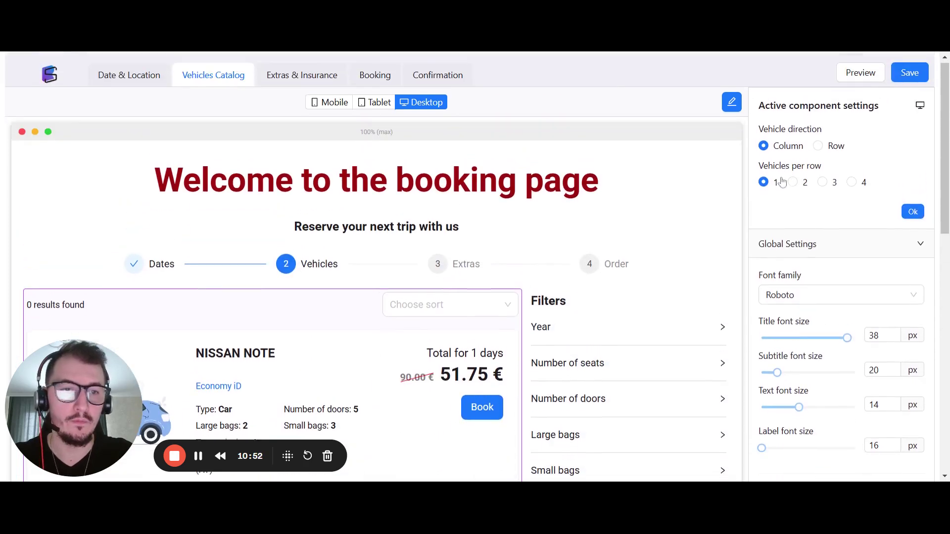
{"action": "scroll", "coordinate": [782, 182], "scroll_direction": "up", "scroll_amount": 1}
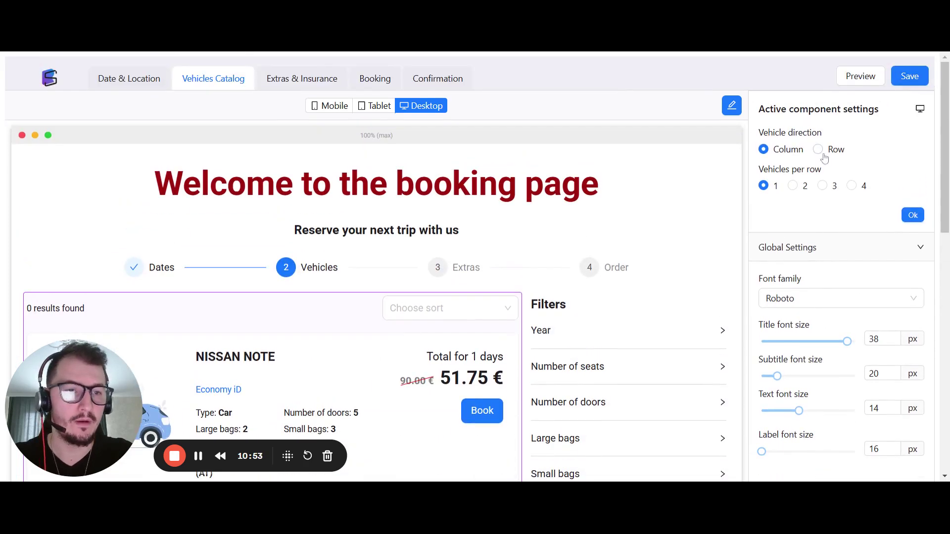
- Hide the catalog's Filters column and widen the vehicle list to about 78%
{"action": "left_click", "coordinate": [629, 314]}
{"action": "left_click", "coordinate": [708, 290]}
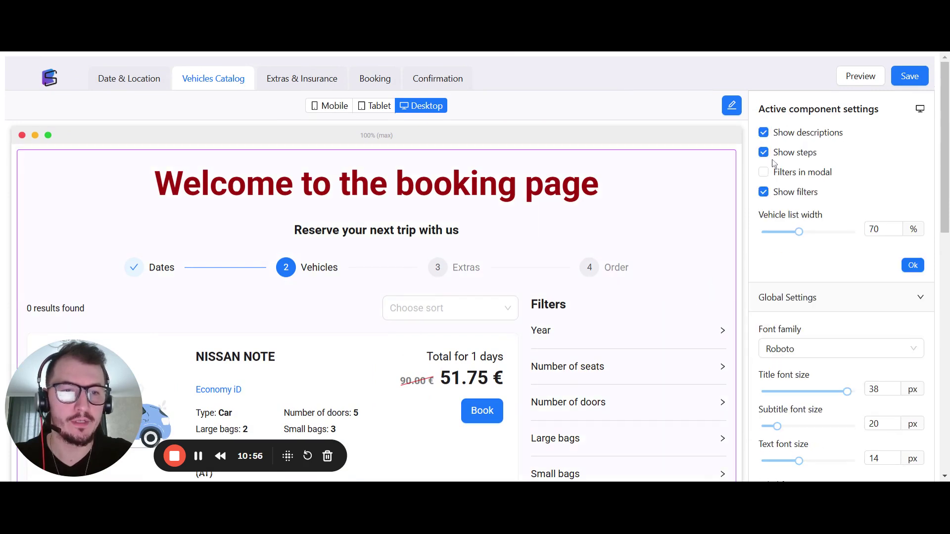
{"action": "left_click", "coordinate": [763, 193]}
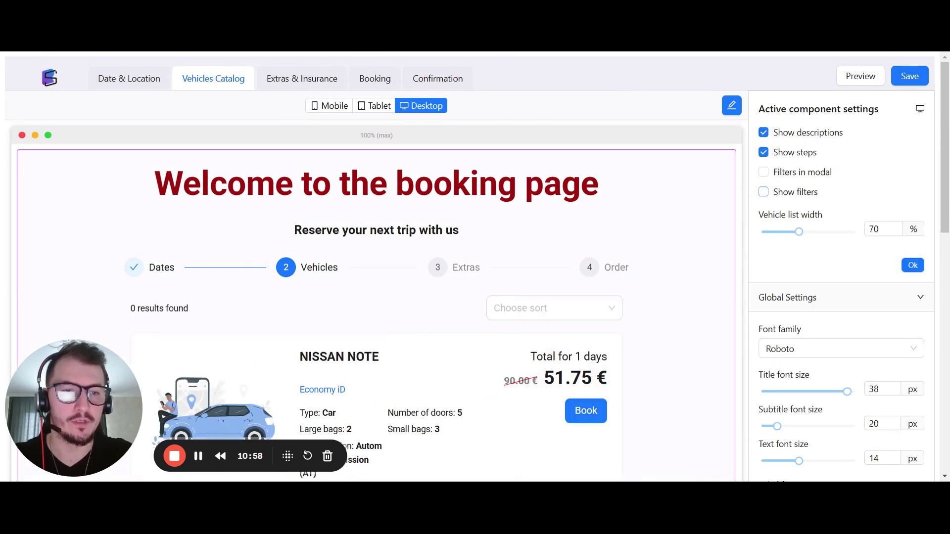
{"action": "left_click_drag", "start_coordinate": [798, 232], "coordinate": [814, 233]}
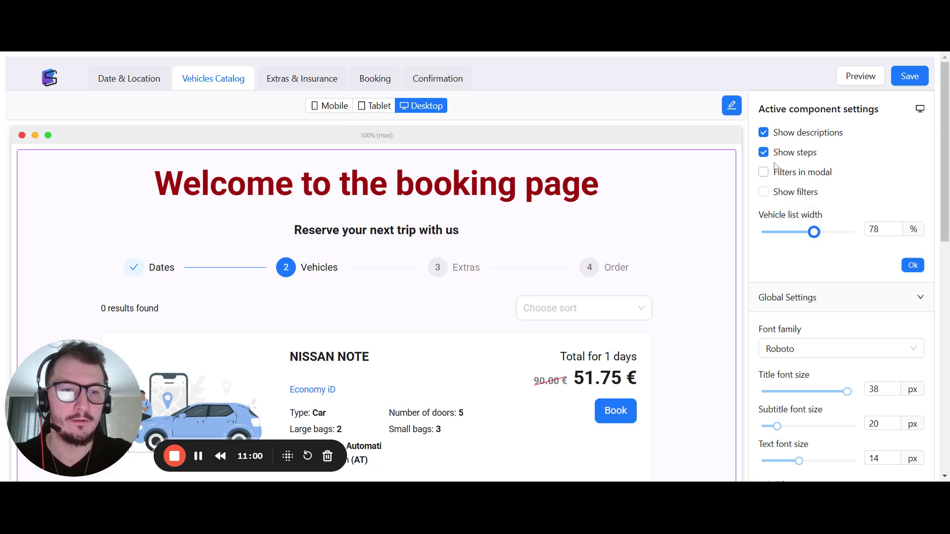
- Lay out the vehicles in row direction, four per row, check at 992 px, and open full preview
{"action": "left_click", "coordinate": [448, 334]}
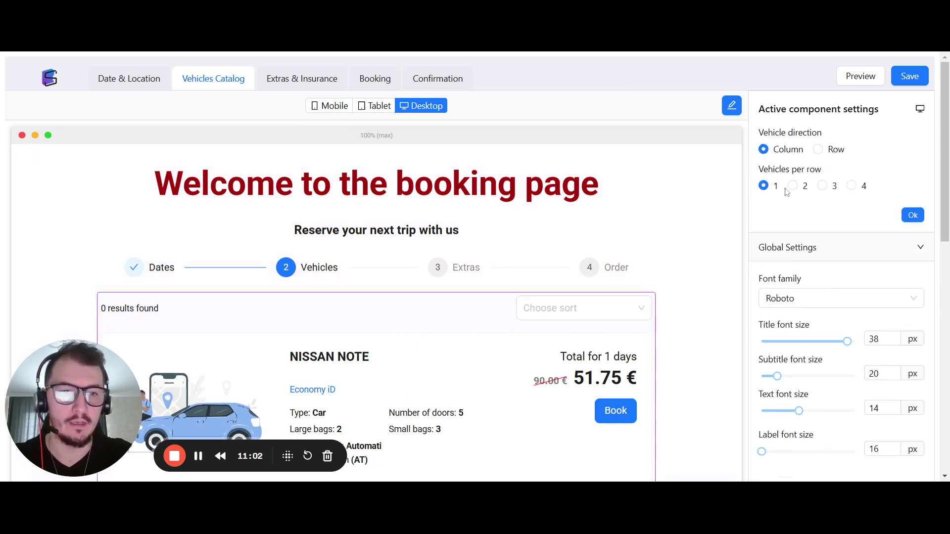
{"action": "left_click", "coordinate": [851, 186]}
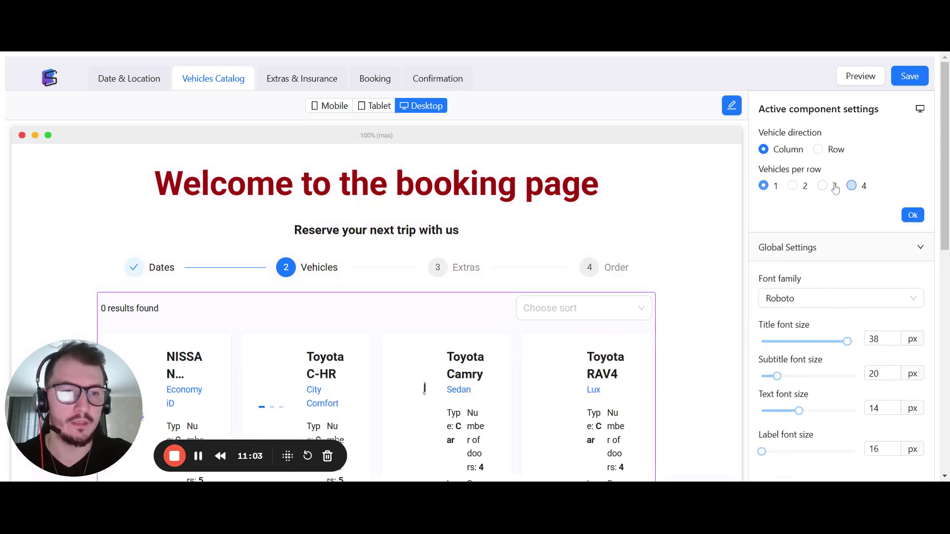
{"action": "left_click", "coordinate": [818, 149]}
{"action": "scroll", "coordinate": [566, 214], "scroll_direction": "down", "scroll_amount": 1}
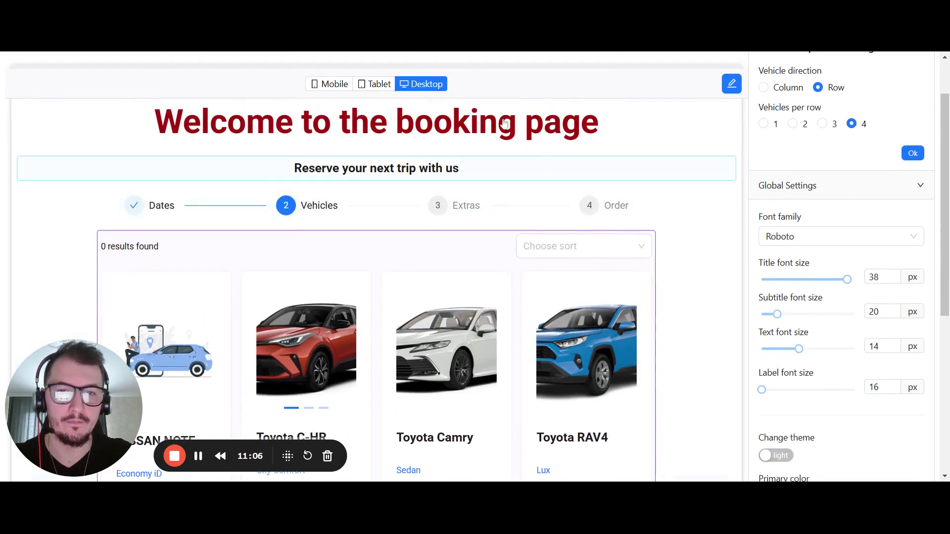
{"action": "left_click", "coordinate": [423, 86]}
{"action": "scroll", "coordinate": [792, 143], "scroll_direction": "up", "scroll_amount": 2}
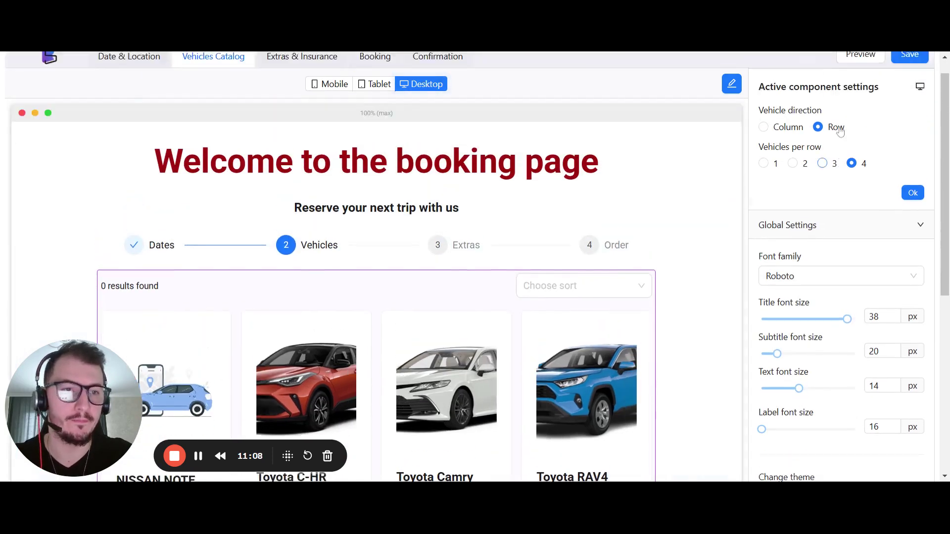
{"action": "left_click", "coordinate": [763, 150]}
{"action": "left_click", "coordinate": [818, 150]}
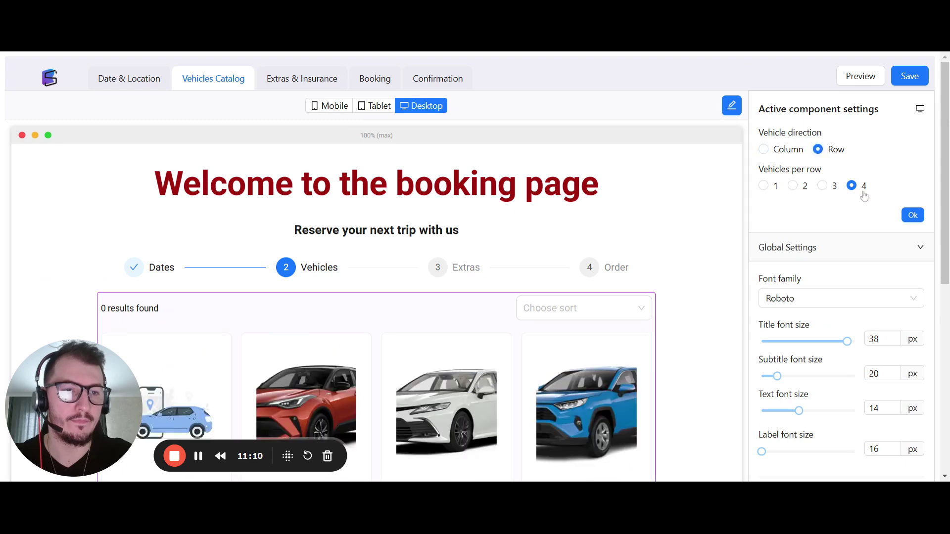
{"action": "left_click", "coordinate": [912, 215]}
{"action": "left_click", "coordinate": [905, 81]}
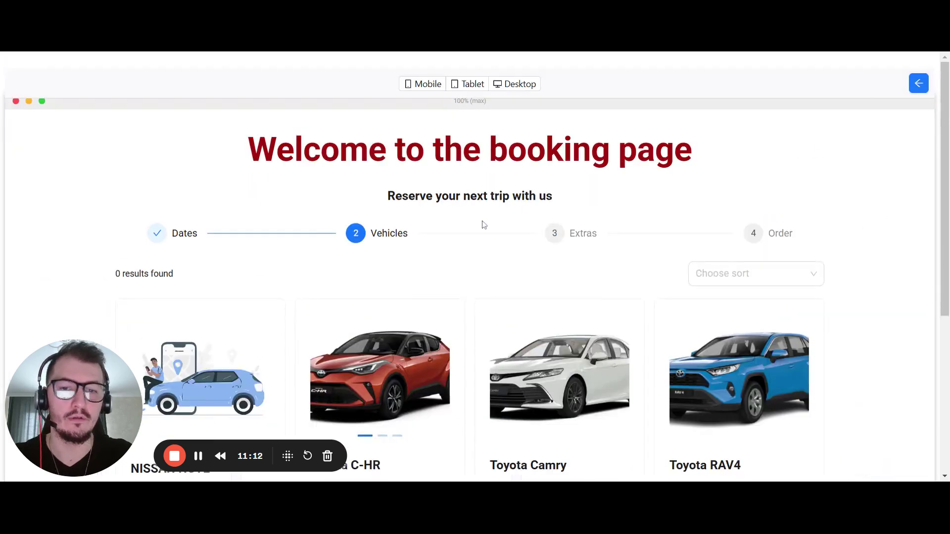
- Test the previewed layout by zooming in and out with Ctrl+plus/minus, then return to the editor
{"action": "scroll", "coordinate": [500, 218], "scroll_direction": "down", "scroll_amount": 4}
{"action": "scroll", "coordinate": [613, 254], "scroll_direction": "down", "scroll_amount": 2}
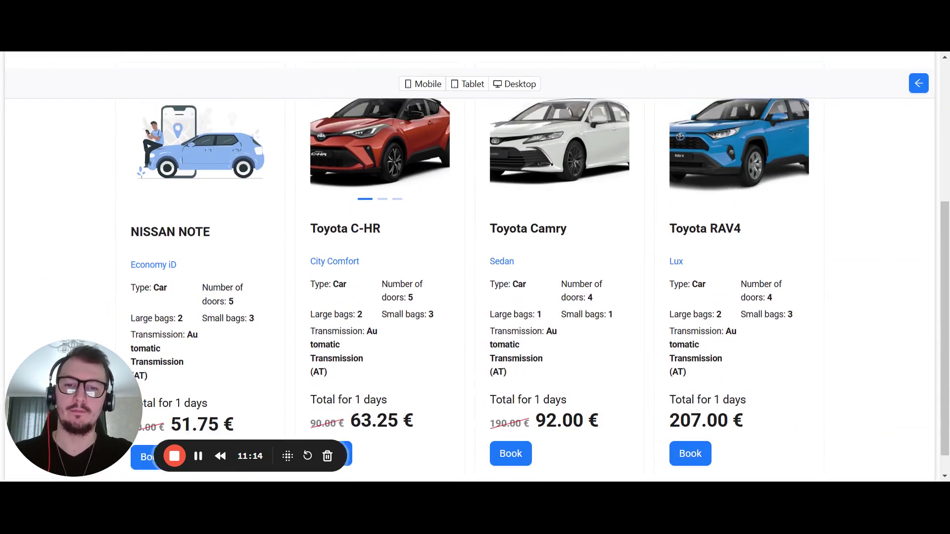
{"action": "scroll", "coordinate": [767, 248], "scroll_direction": "up", "scroll_amount": 3}
{"action": "key", "text": "ctrl+minus"}
{"action": "key", "text": "ctrl+minus"}
{"action": "key", "text": "ctrl+plus"}
{"action": "key", "text": "ctrl+plus"}
{"action": "key", "text": "ctrl+plus"}
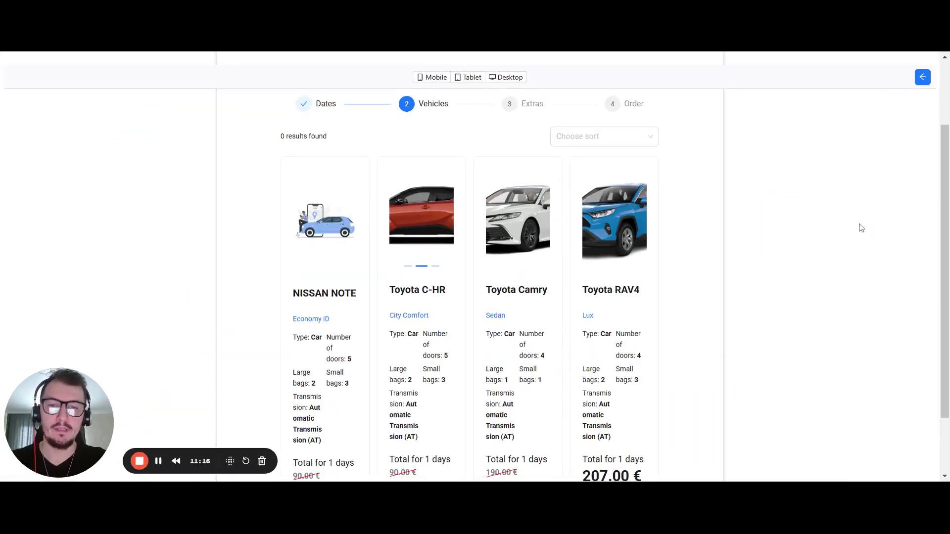
{"action": "key", "text": "ctrl+plus"}
{"action": "key", "text": "ctrl+plus"}
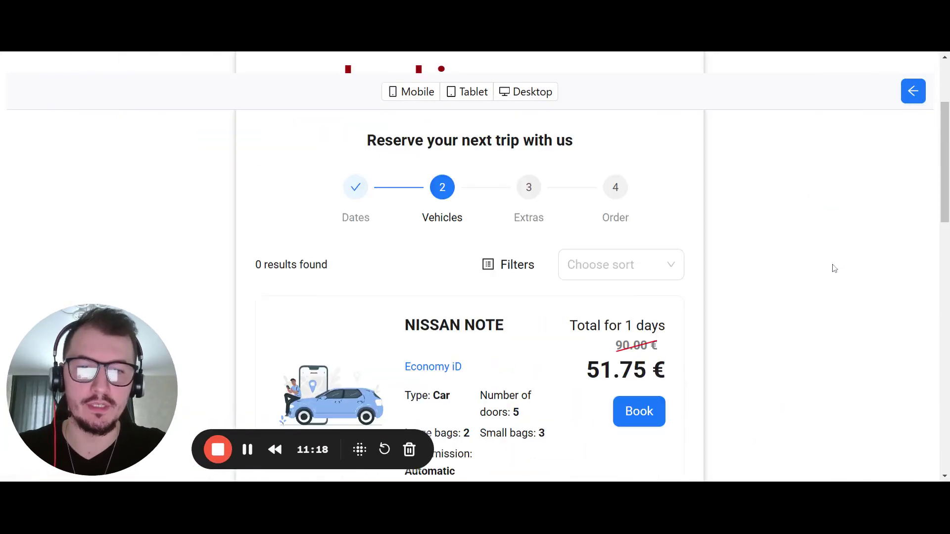
{"action": "key", "text": "ctrl+minus"}
{"action": "key", "text": "ctrl+minus"}
{"action": "key", "text": "ctrl+minus"}
{"action": "key", "text": "ctrl+minus"}
{"action": "key", "text": "ctrl+plus"}
{"action": "key", "text": "ctrl+plus"}
{"action": "key", "text": "ctrl+plus"}
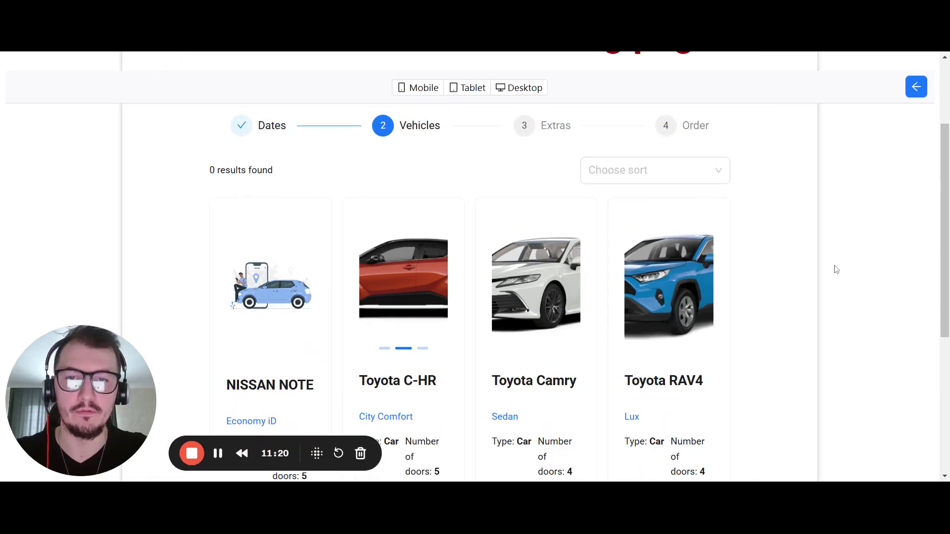
{"action": "key", "text": "ctrl+minus"}
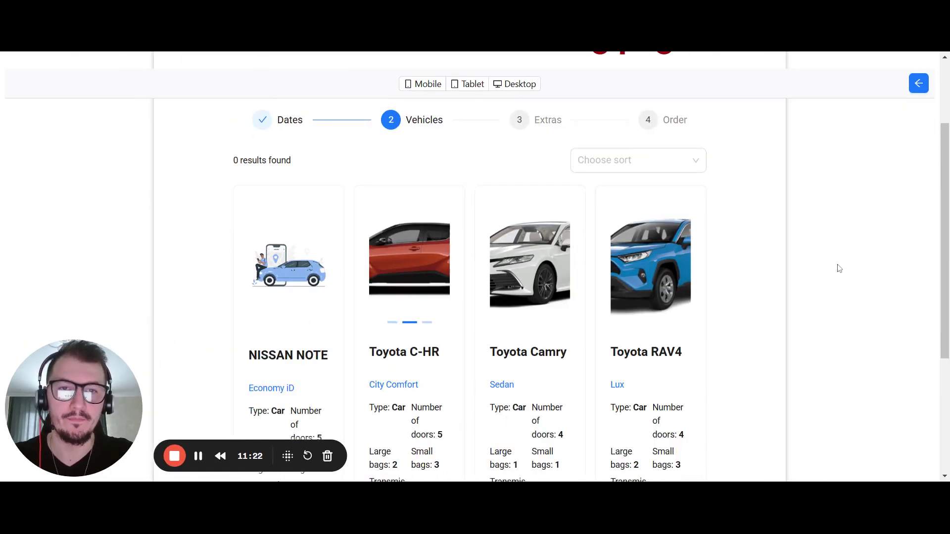
{"action": "left_click", "coordinate": [915, 86]}
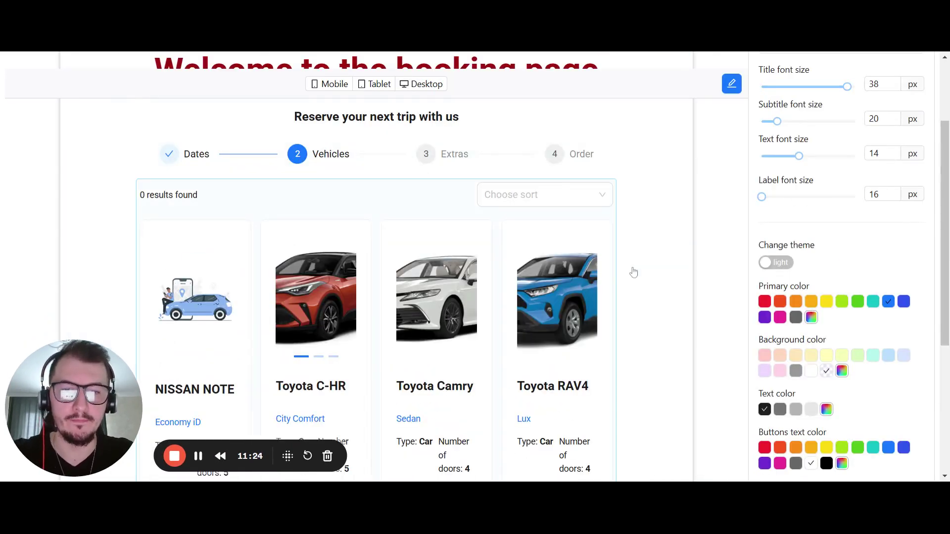
{"action": "scroll", "coordinate": [742, 210], "scroll_direction": "up", "scroll_amount": 1}
{"action": "scroll", "coordinate": [742, 211], "scroll_direction": "up", "scroll_amount": 2}
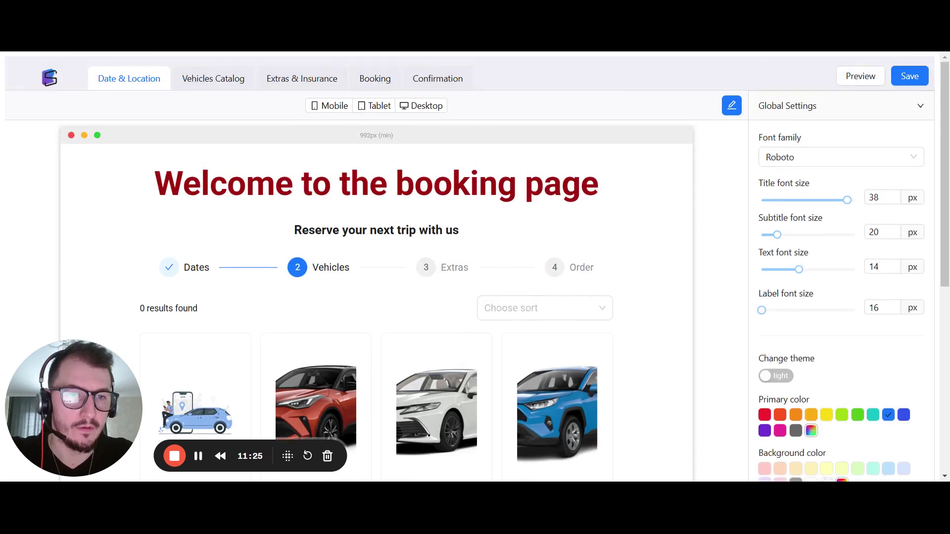
- Select the step progress bar to show its settings
{"action": "left_click", "coordinate": [596, 269]}
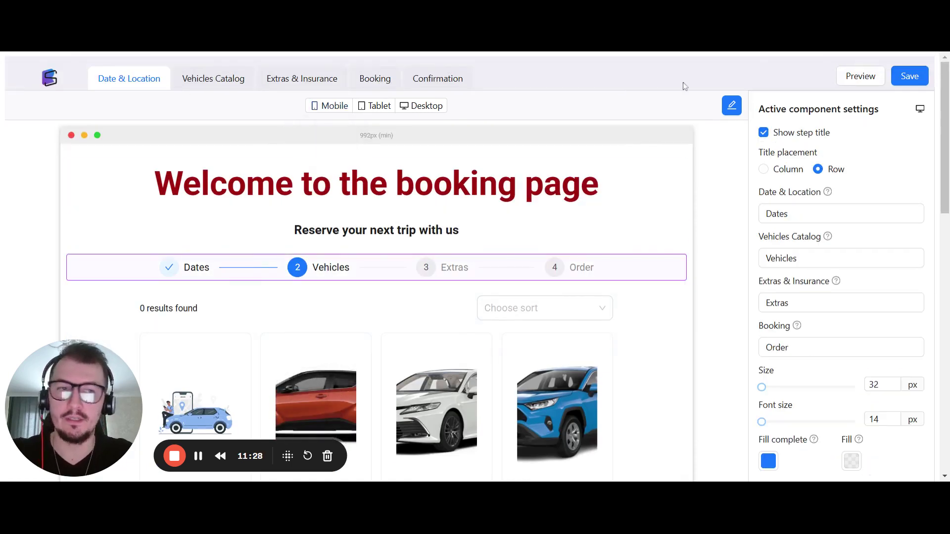